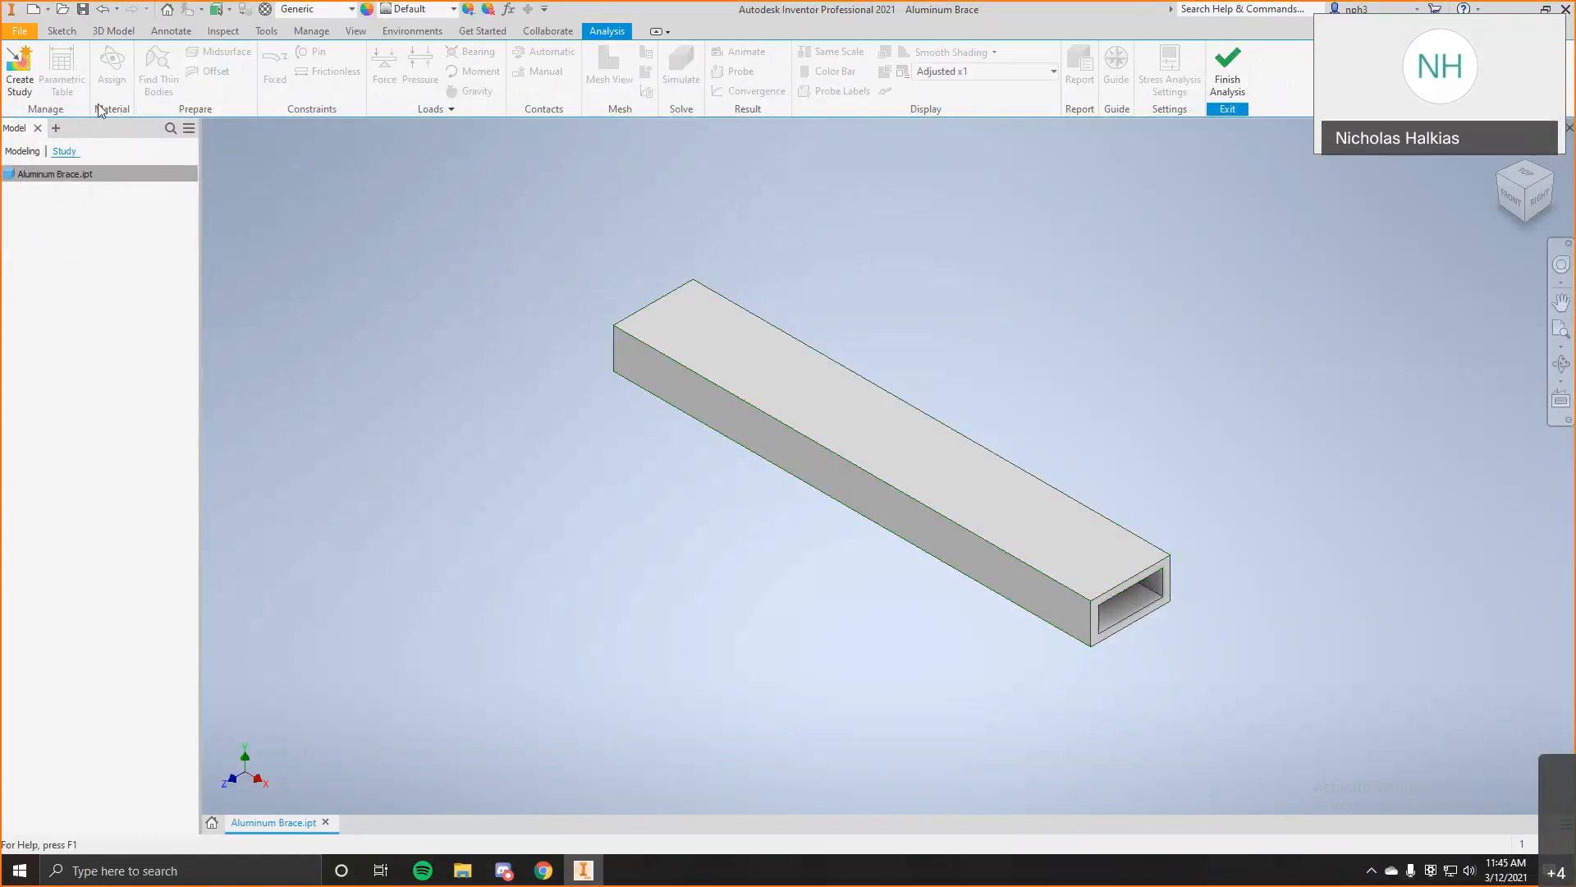
Create a single-point static analysis study named "Weld Both Ends" for the aluminum brace.
click(23, 69)
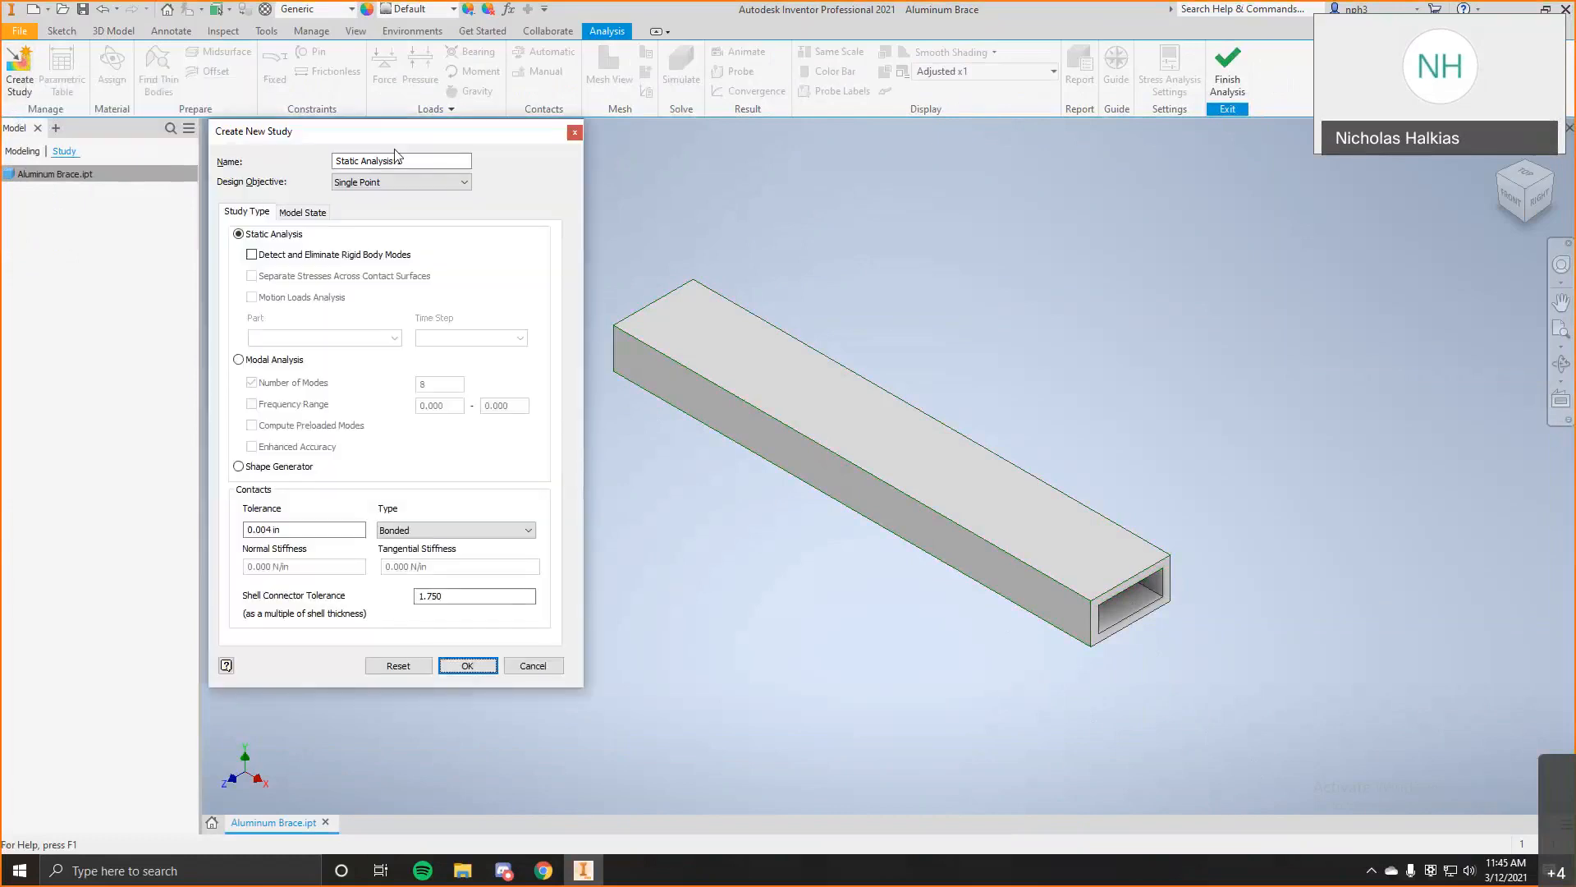
text(Weld Both Ends)
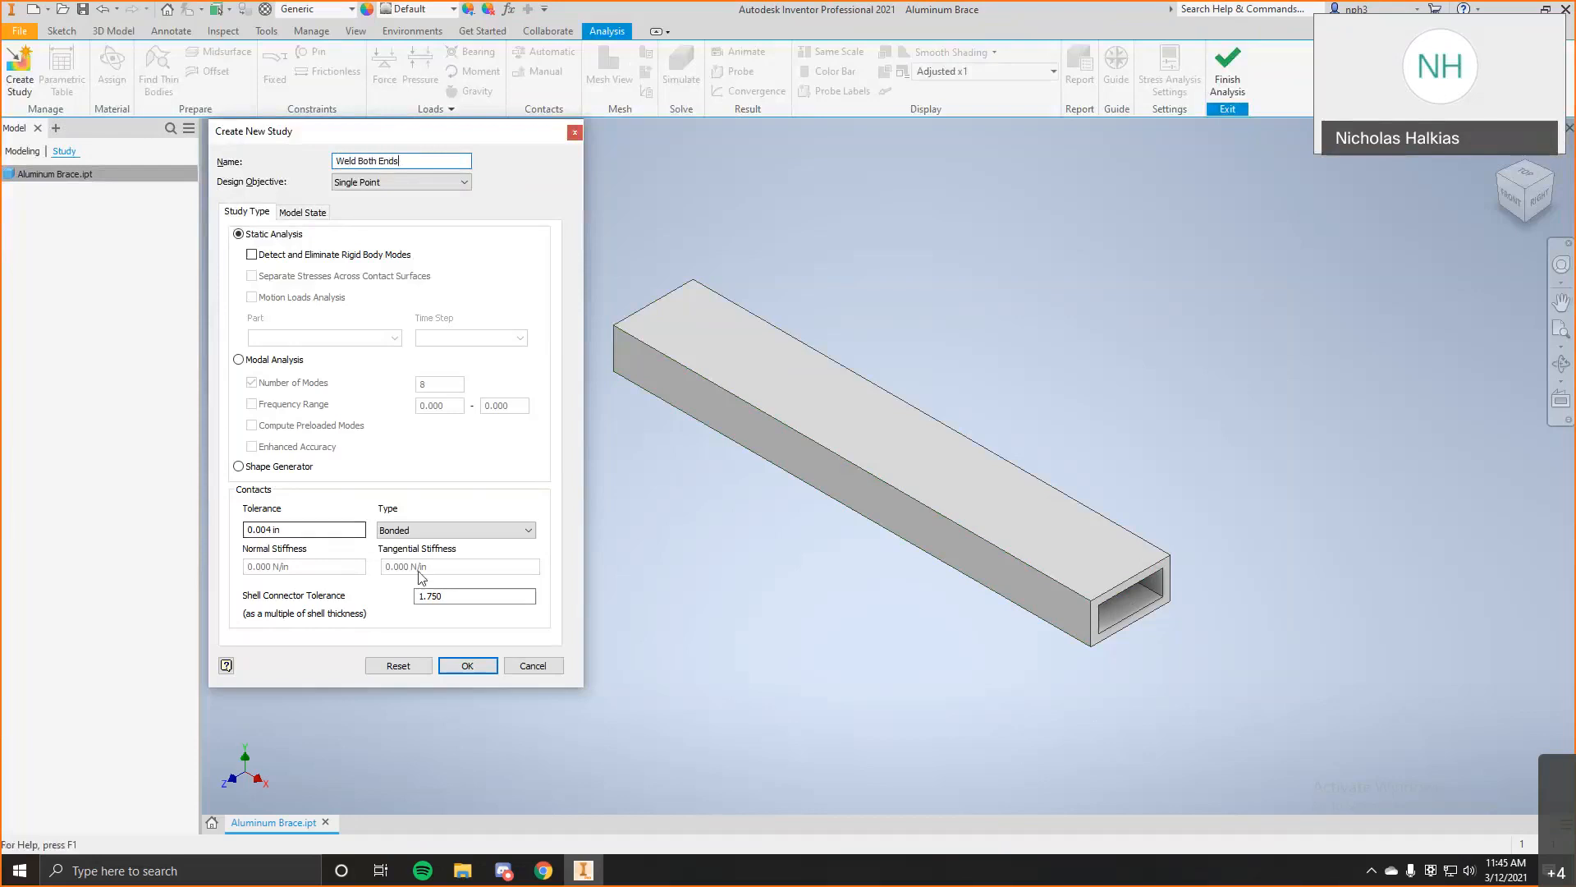
click(480, 670)
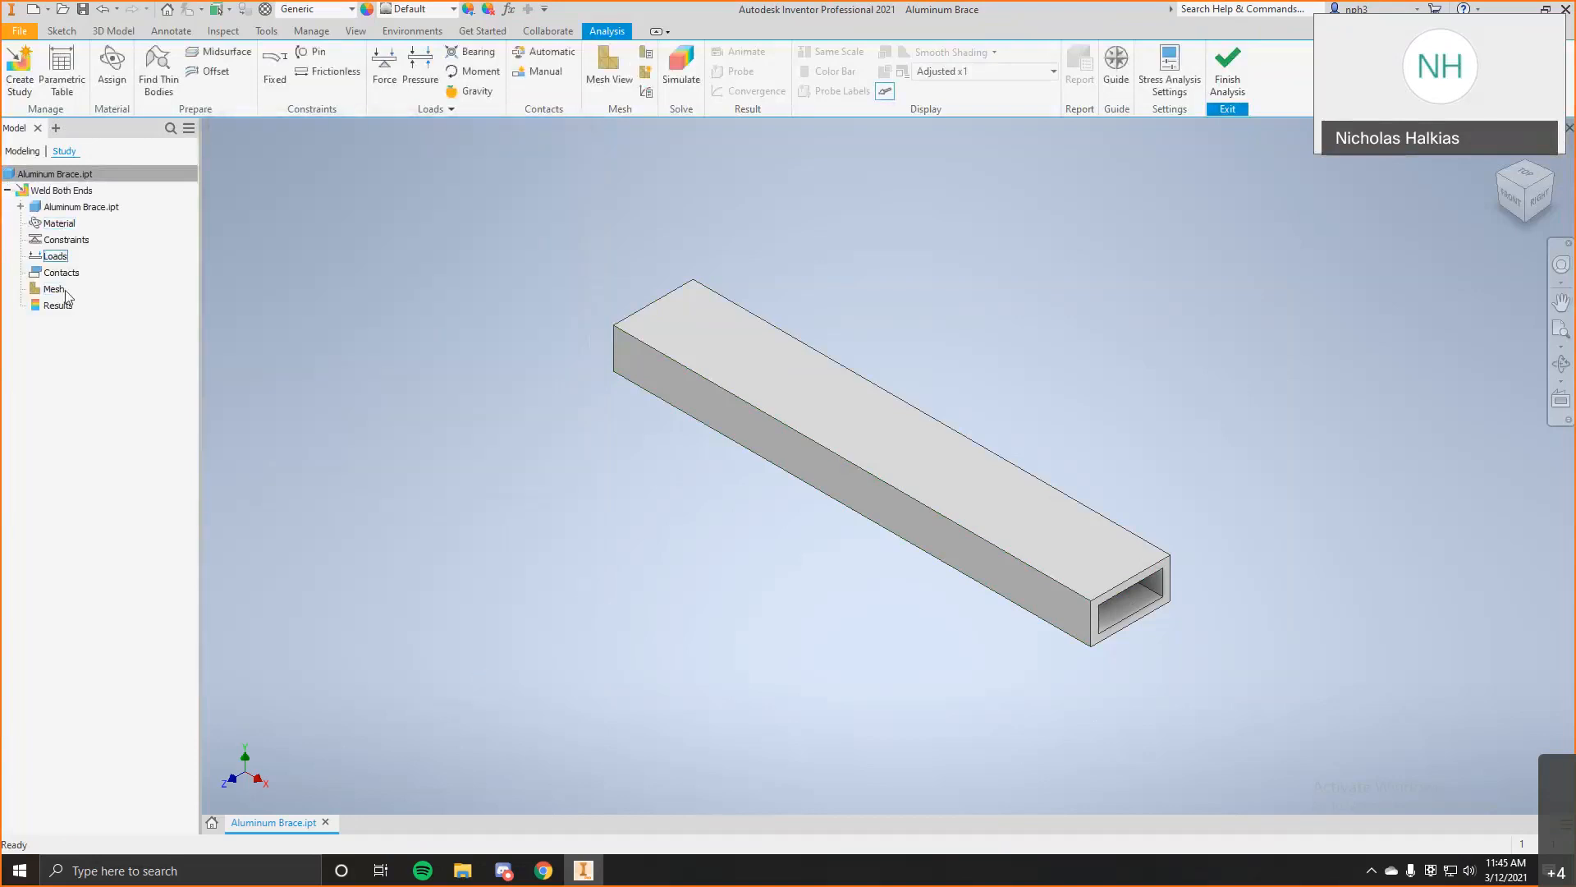
Assign Aluminum 6061 as the override material for the Aluminum Brace part.
click(111, 66)
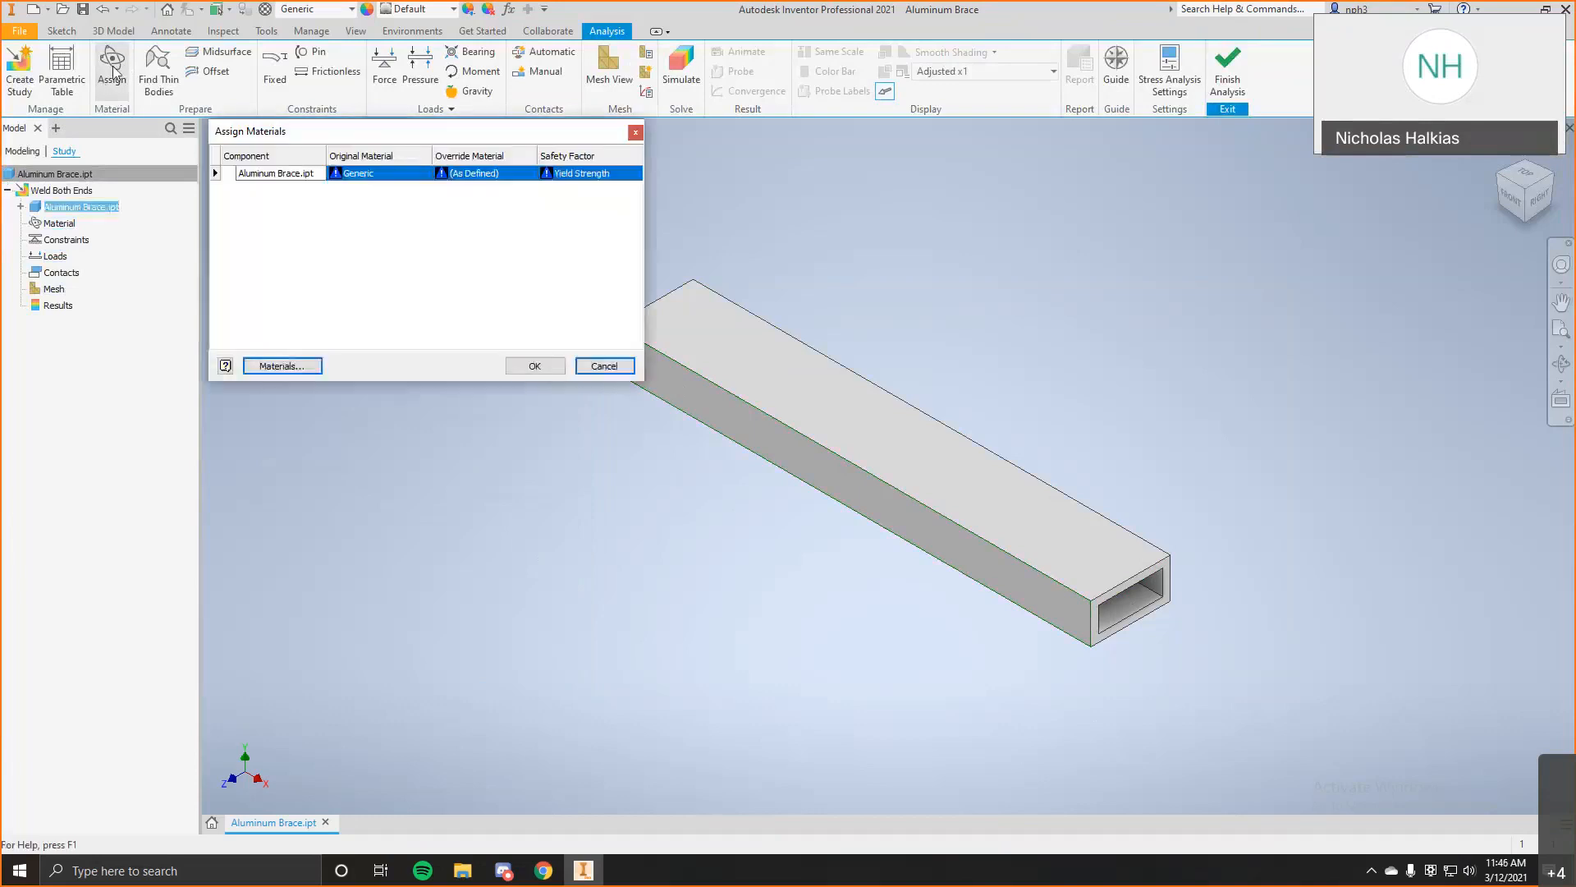
click(484, 174)
click(529, 173)
scroll(530, 299, down, 2)
scroll(529, 309, down, 11)
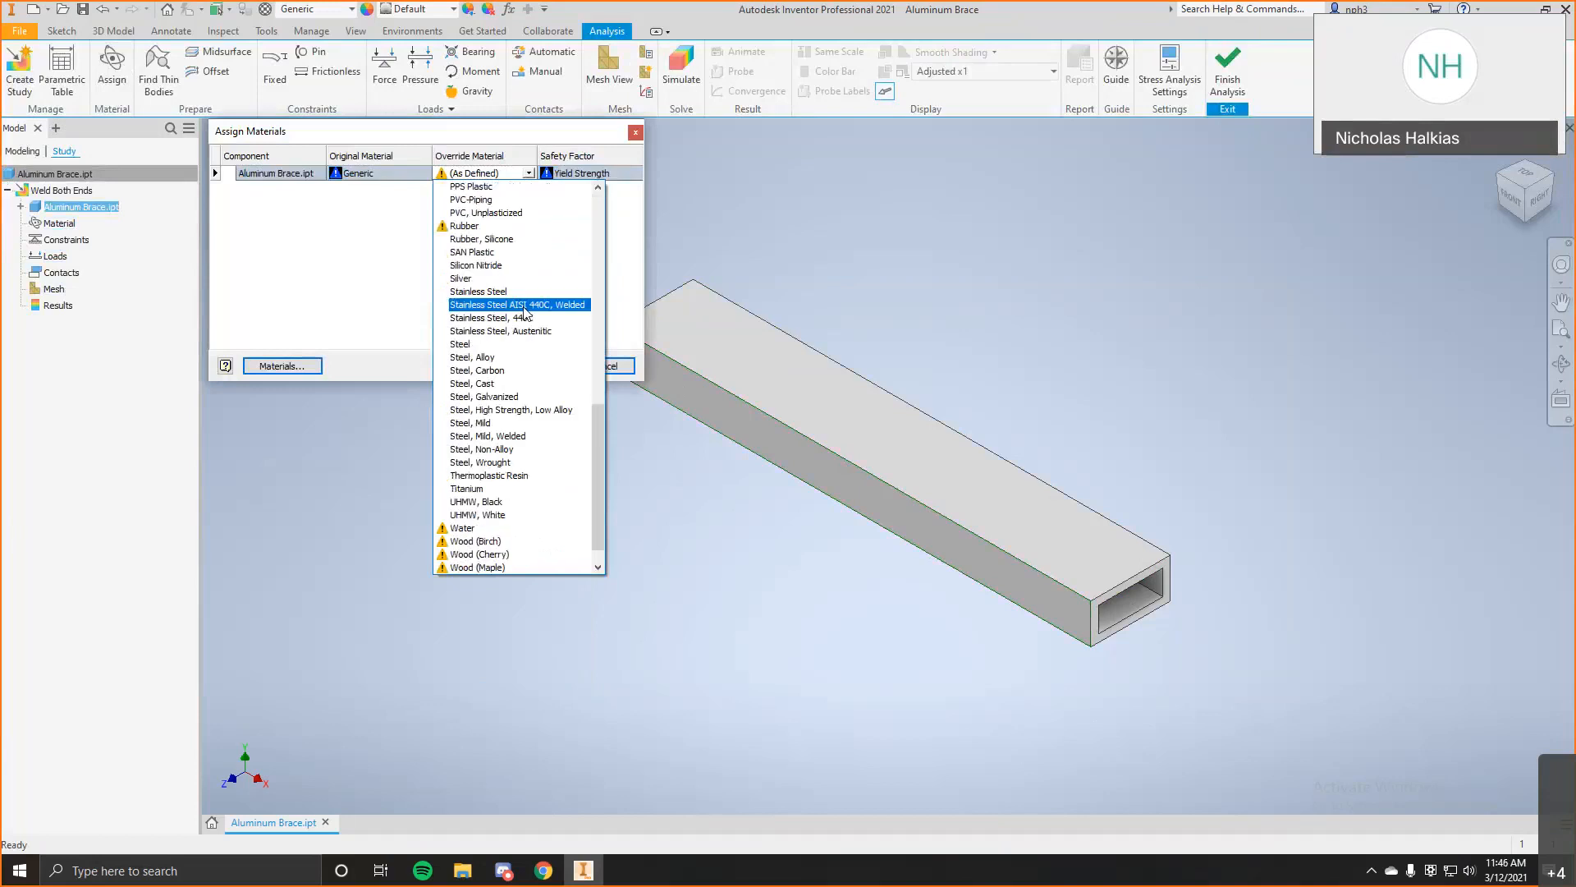
scroll(525, 314, up, 10)
scroll(525, 315, up, 5)
scroll(530, 328, down, 15)
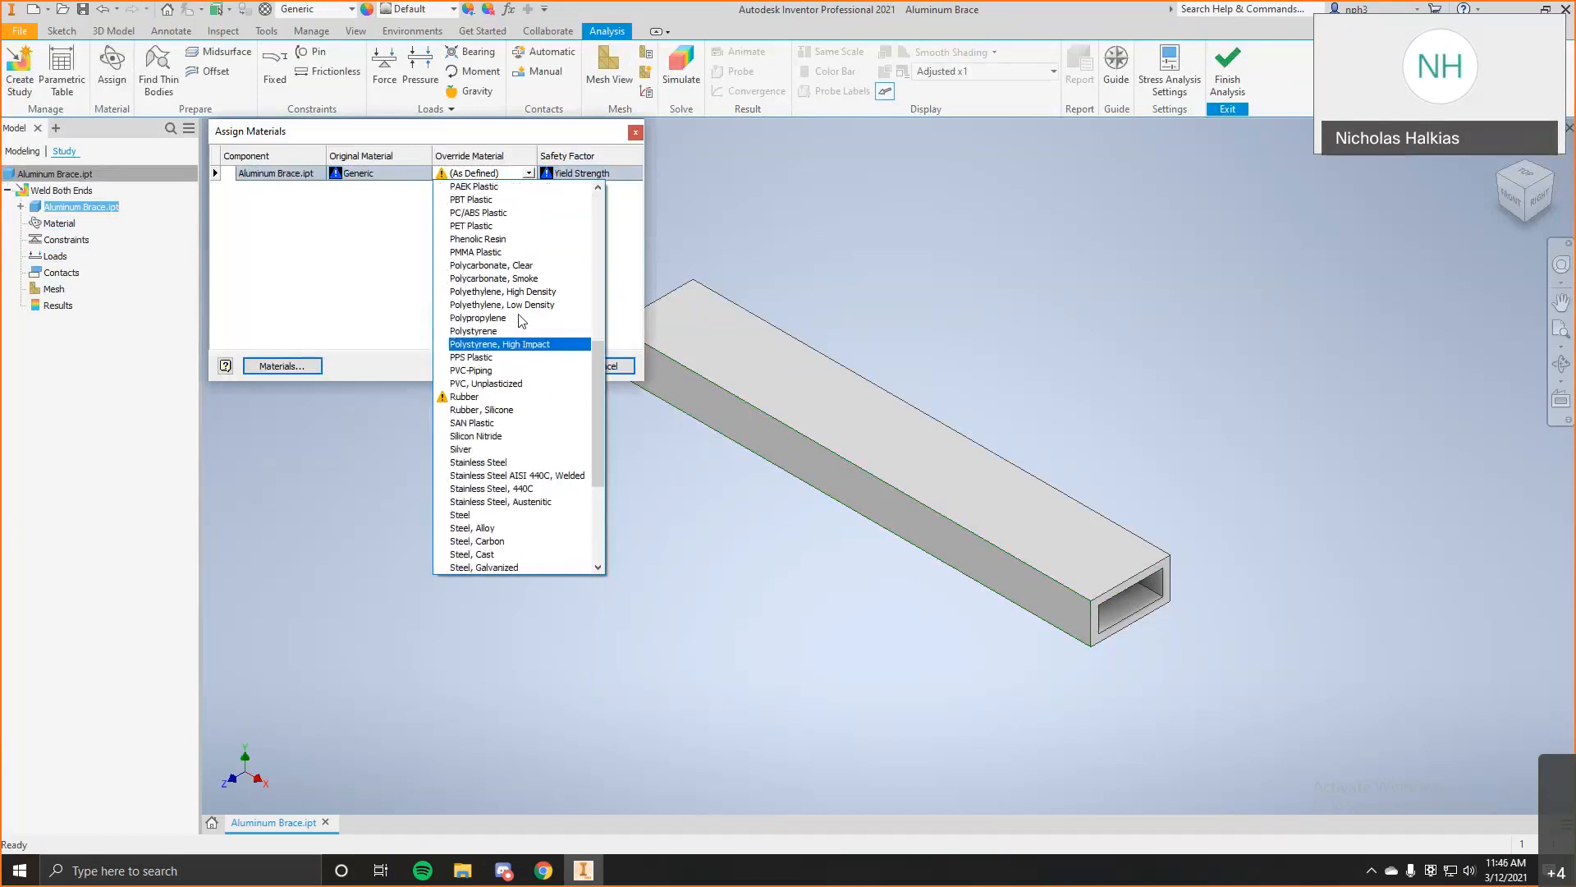
scroll(530, 338, up, 15)
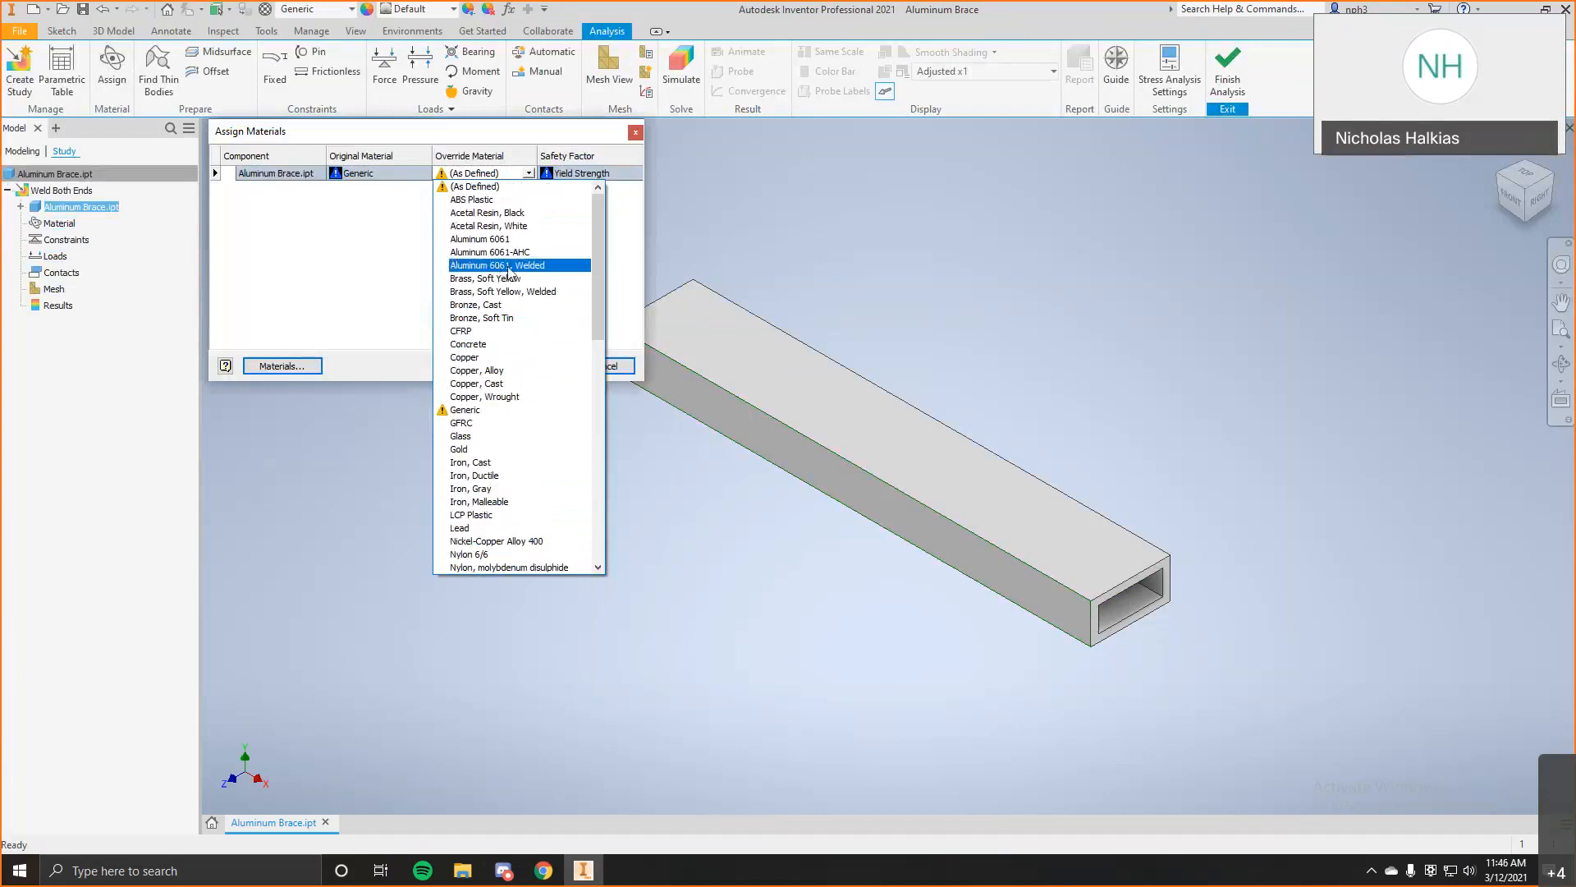
click(508, 240)
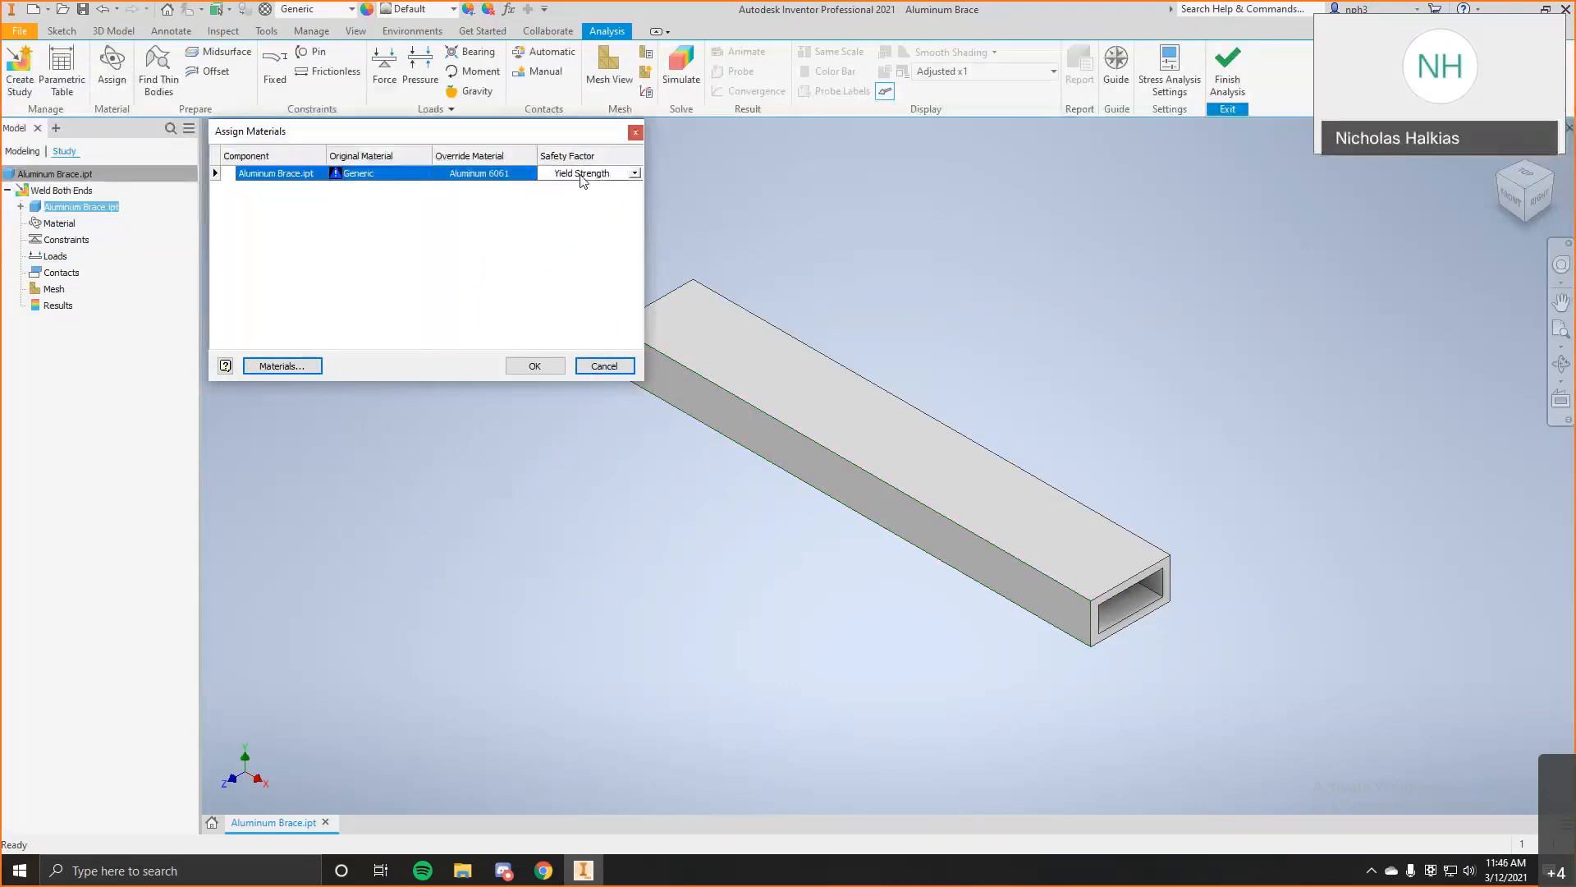
Keep Yield Strength as the basis for the brace's safety factor and accept the material assignment.
click(596, 174)
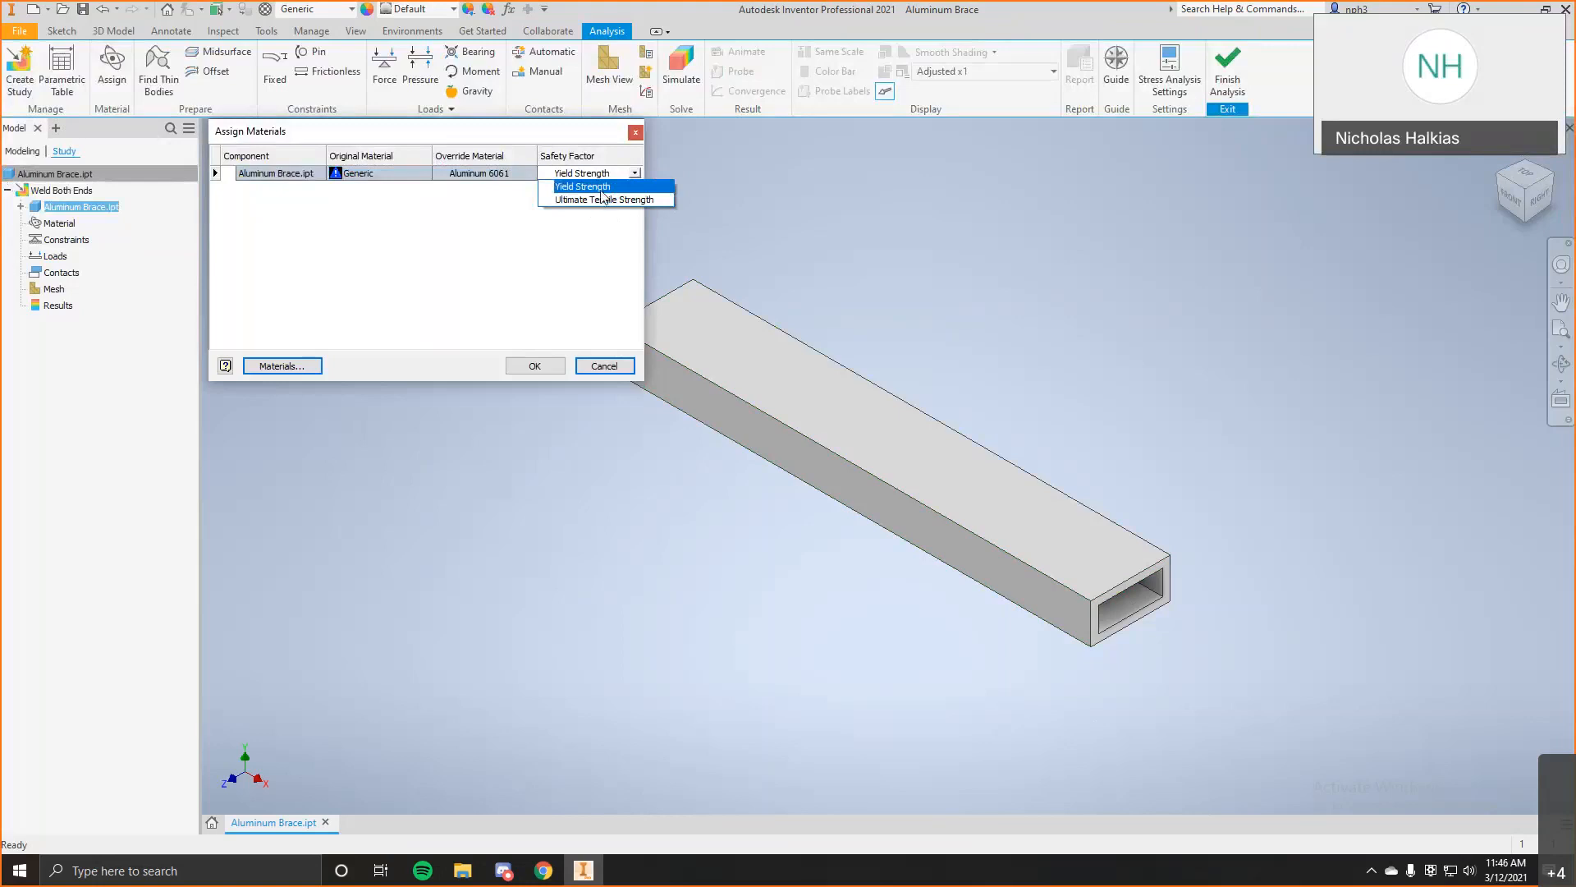
click(602, 187)
click(635, 173)
click(635, 172)
click(635, 174)
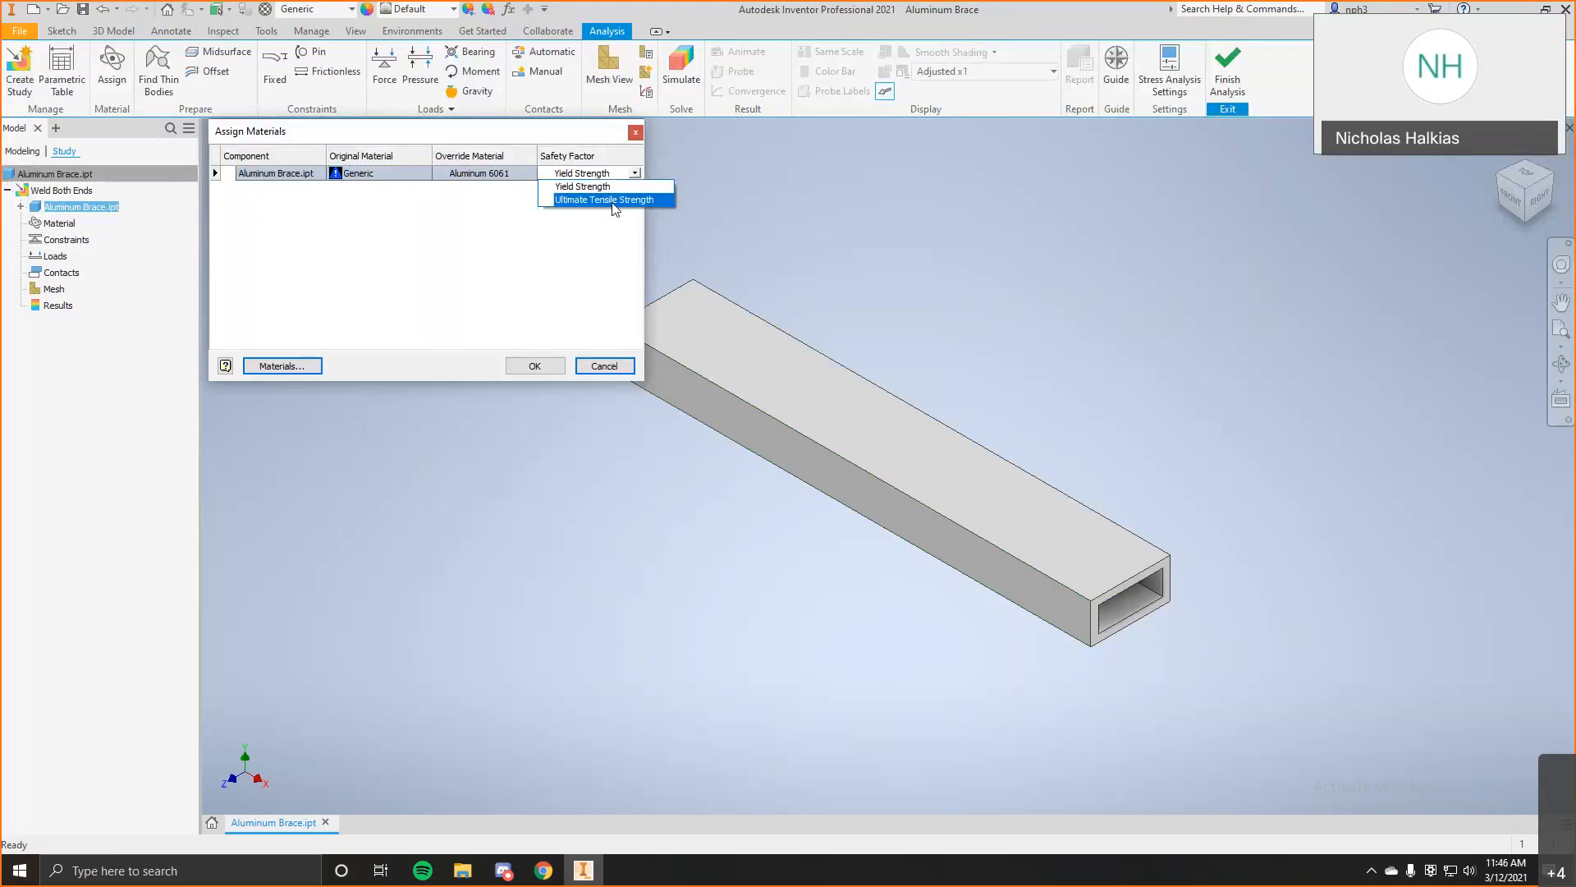
click(602, 185)
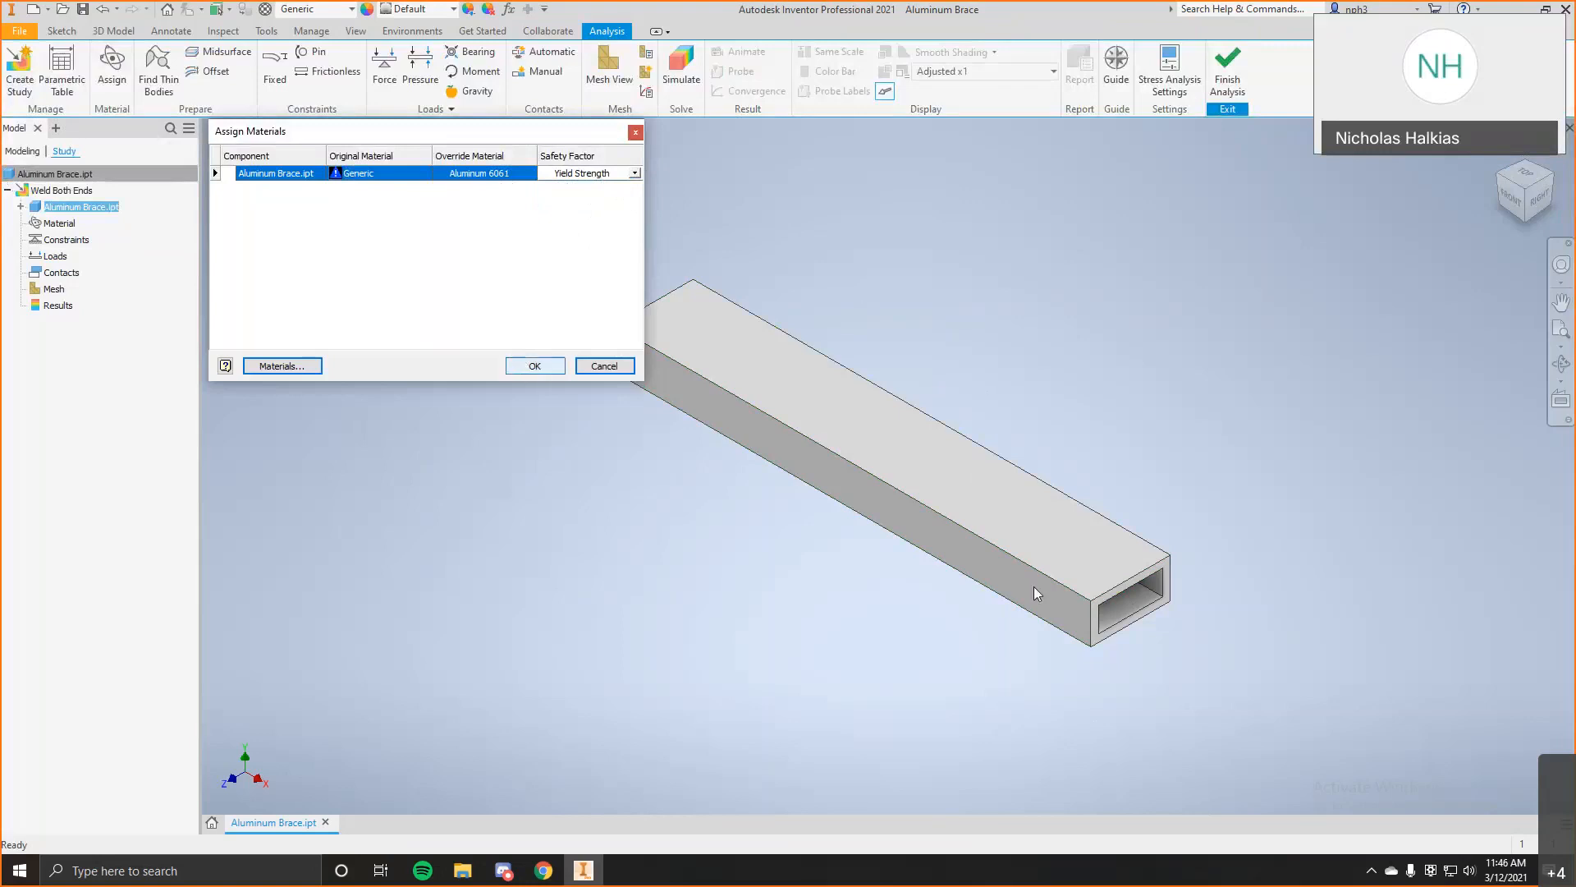
click(535, 366)
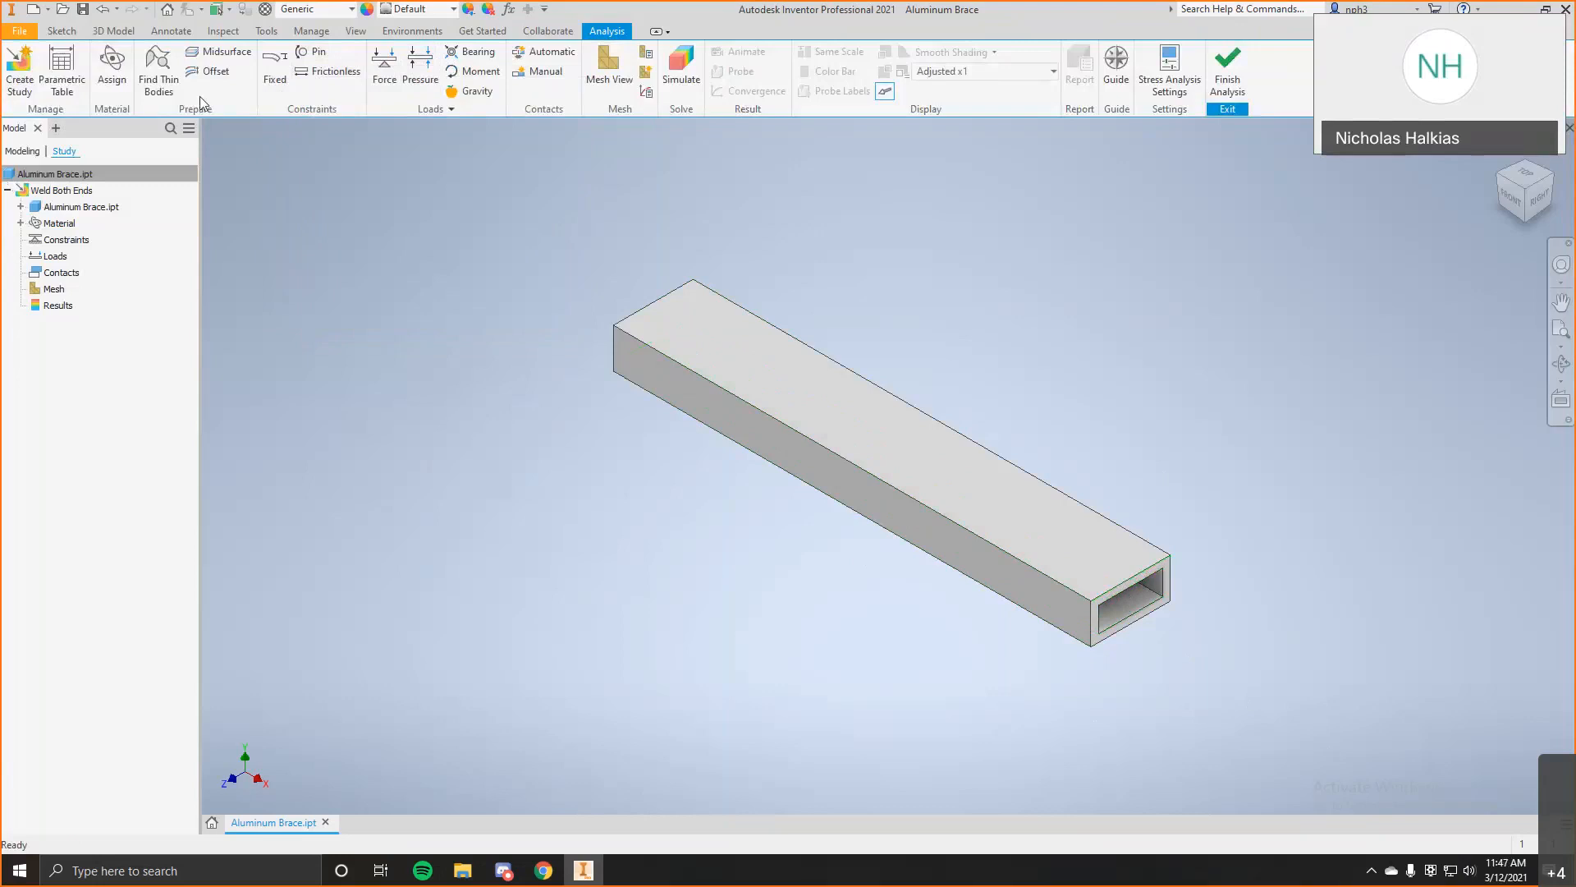
Apply a fixed constraint to the four outer edges at each of the brace's two open ends.
click(276, 76)
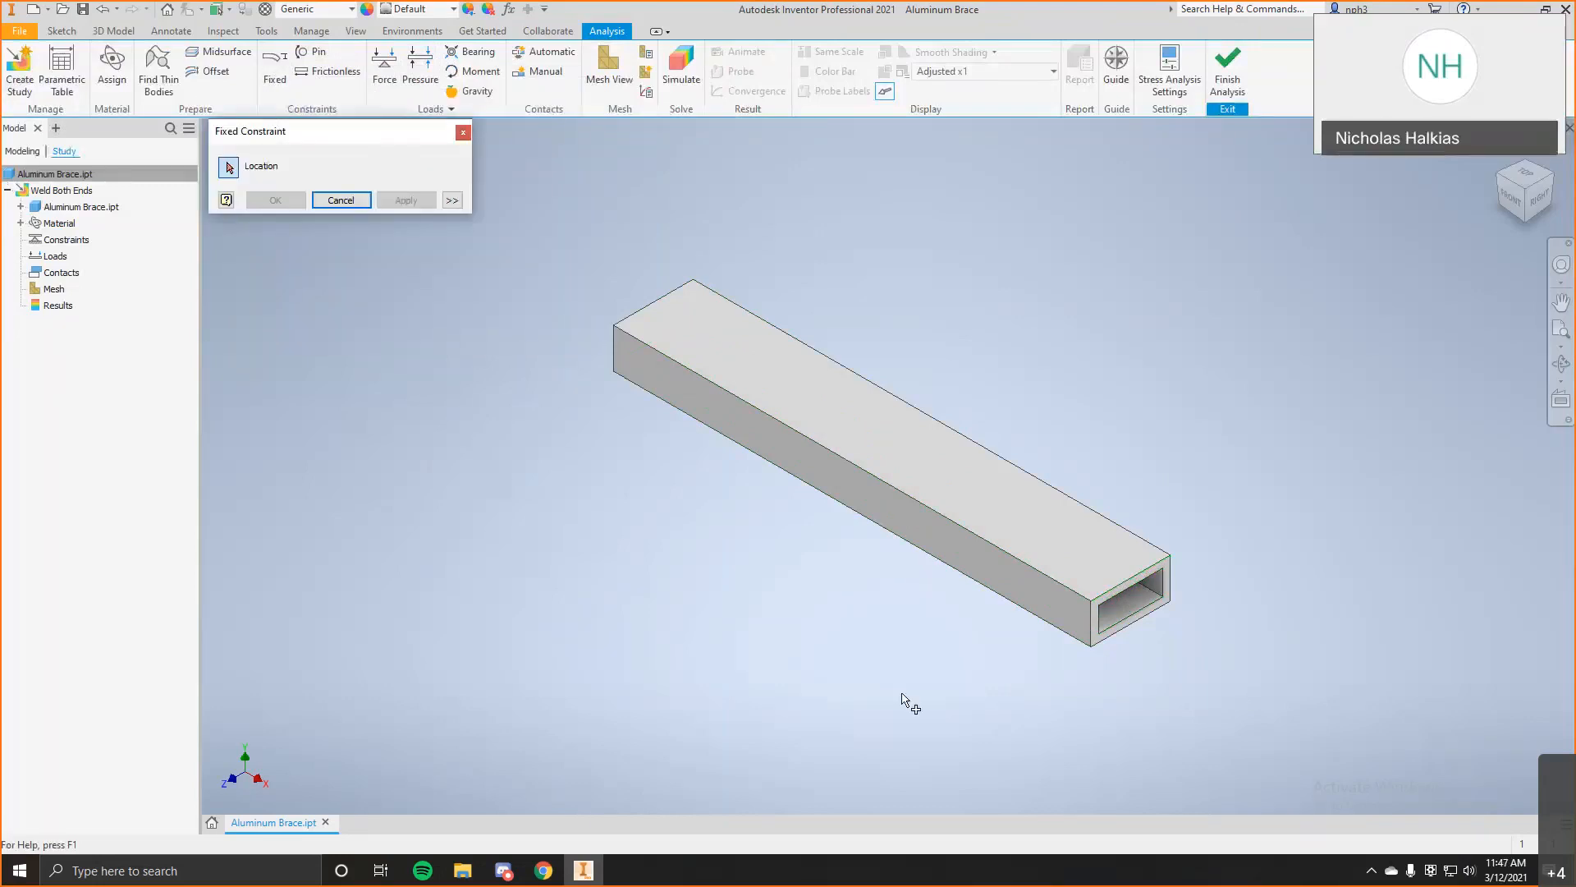
click(1092, 620)
click(1134, 586)
click(1172, 579)
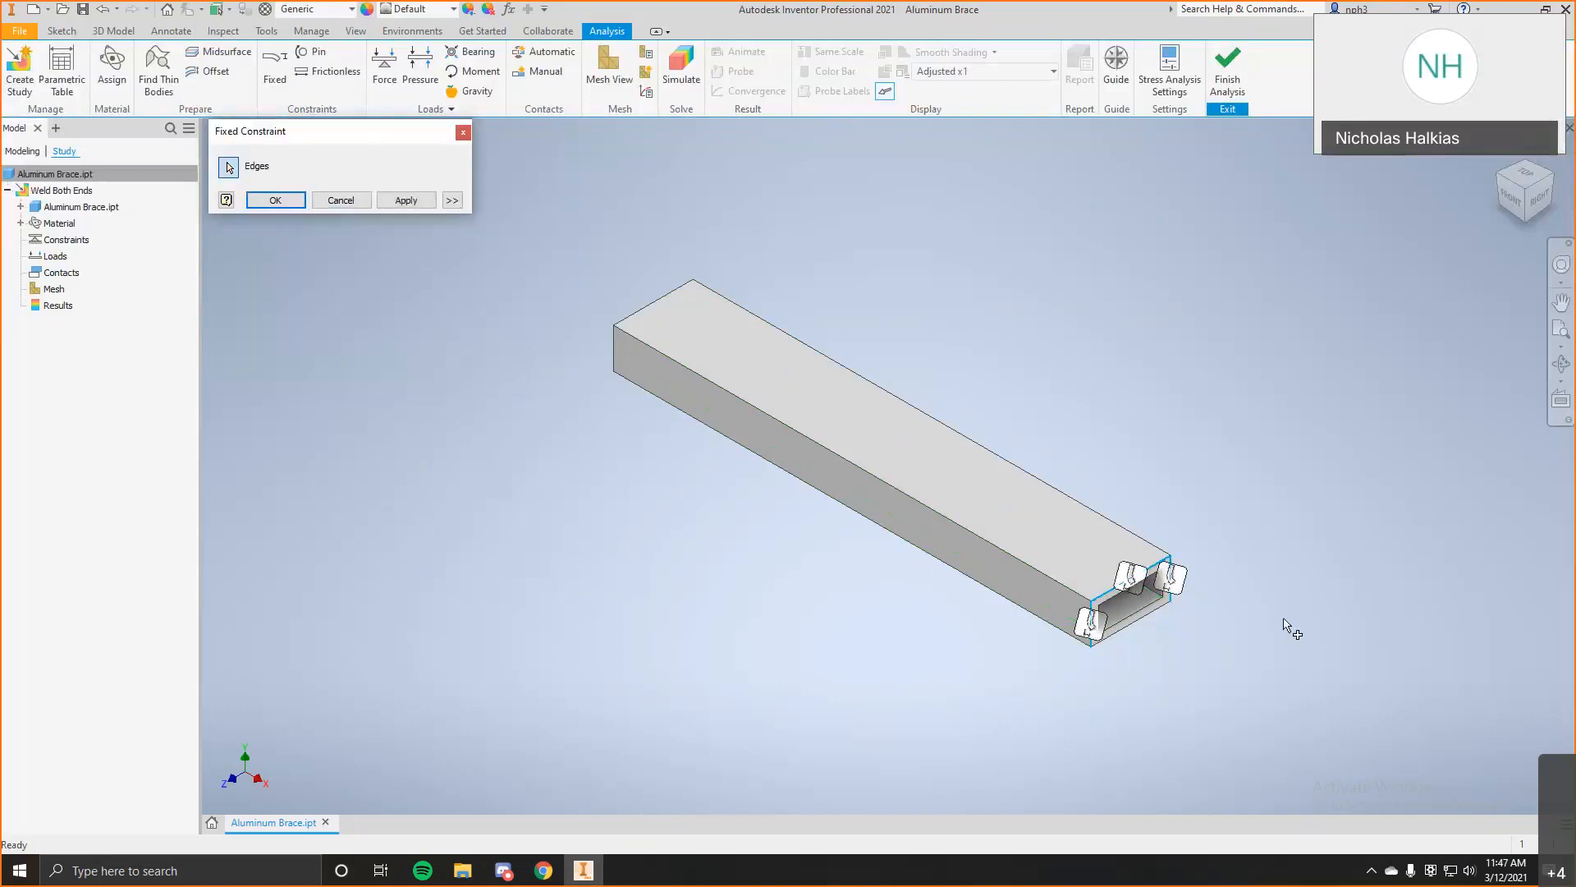
click(1143, 620)
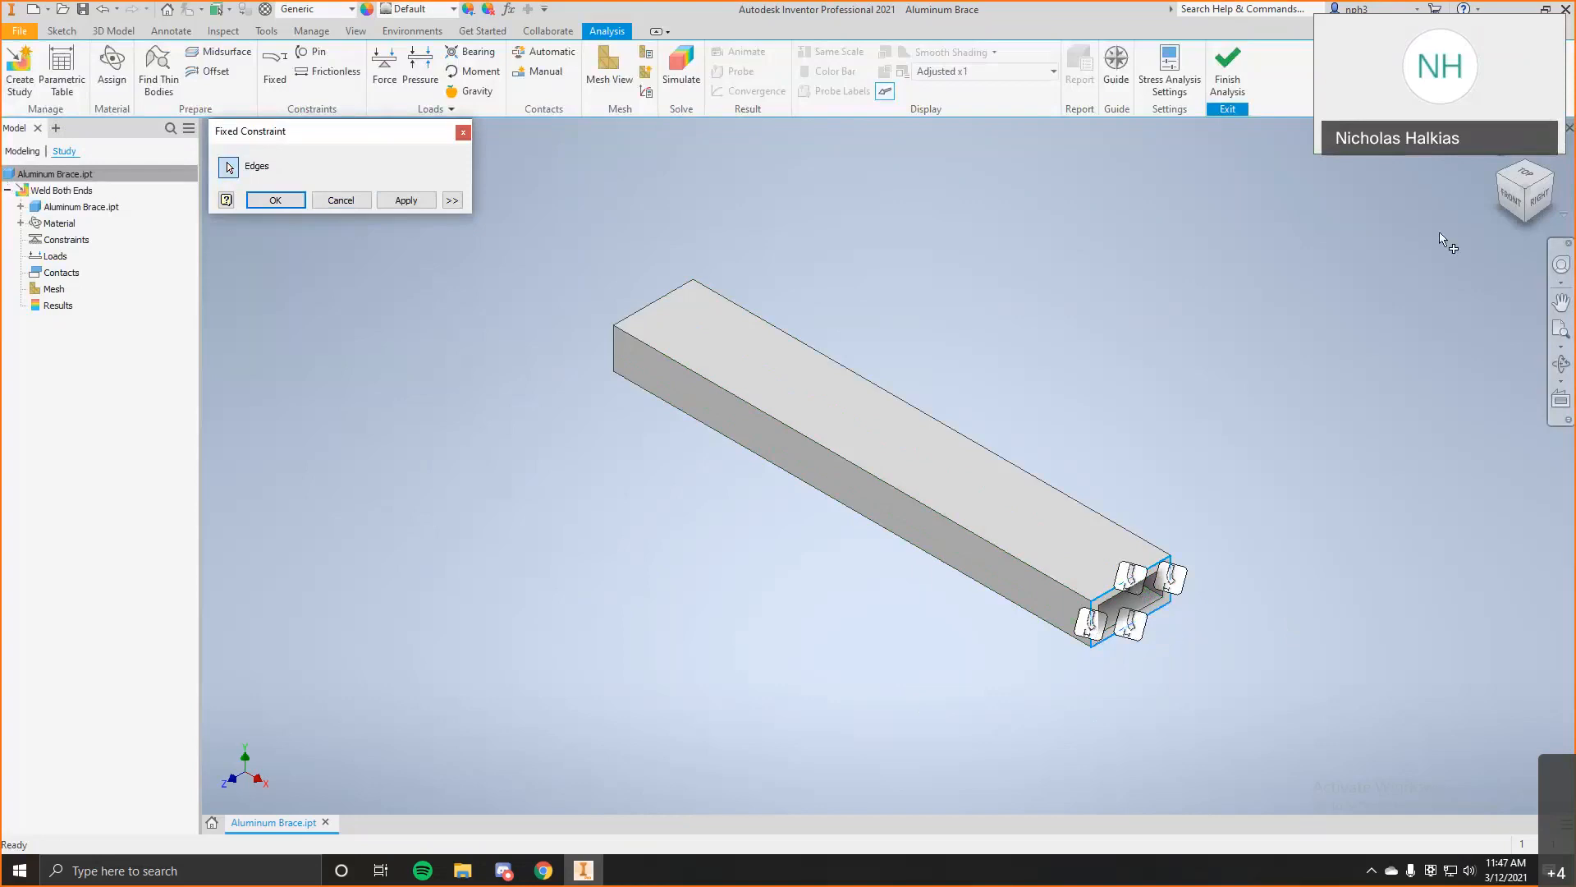
click(1511, 182)
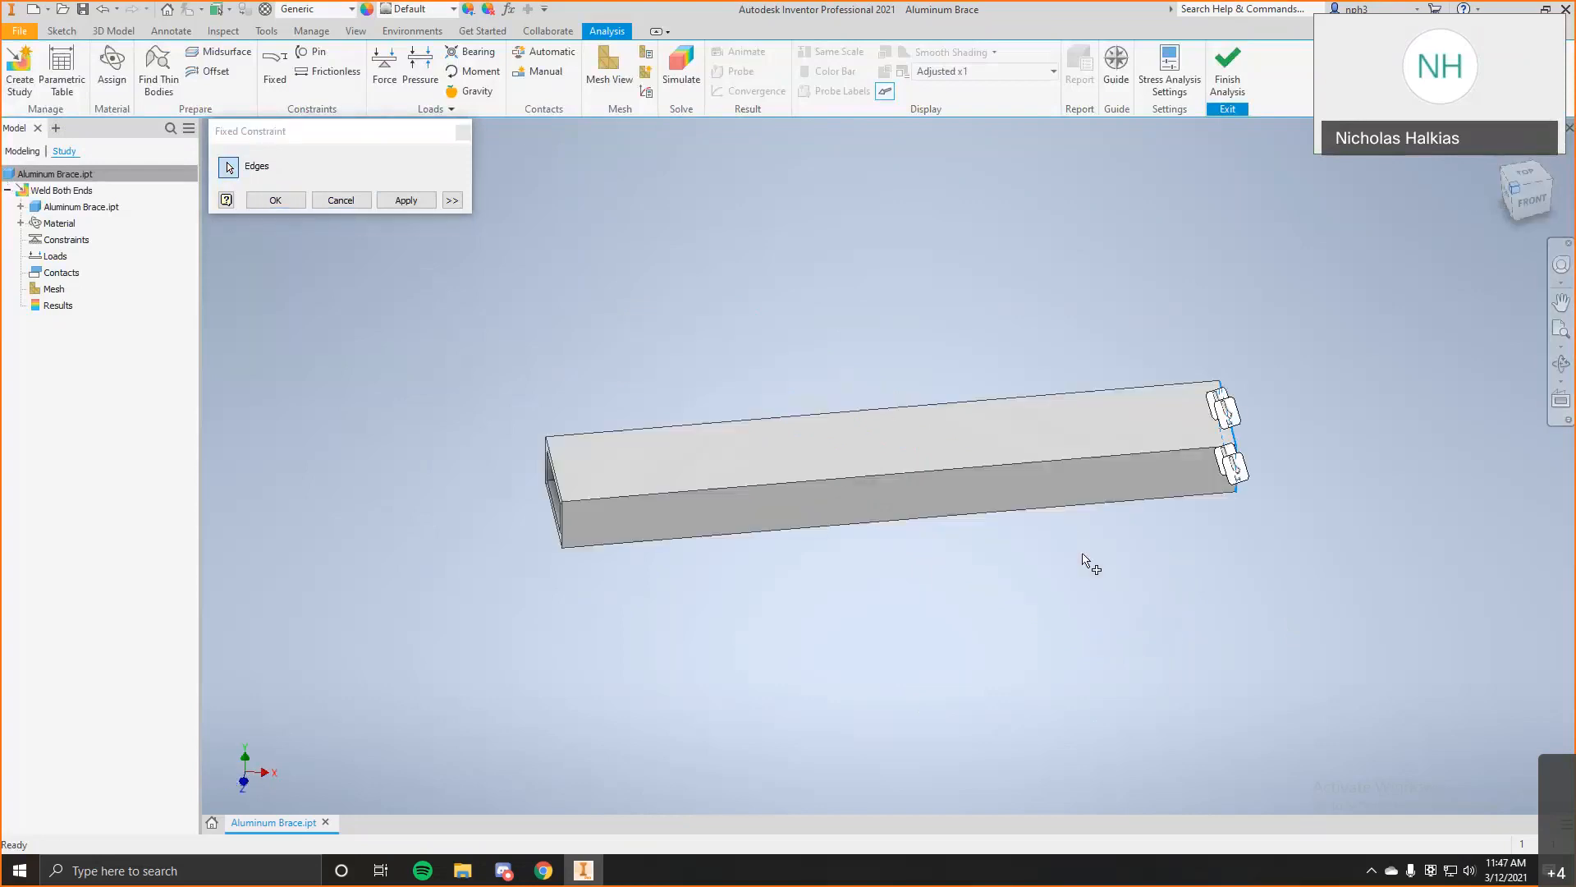
click(662, 591)
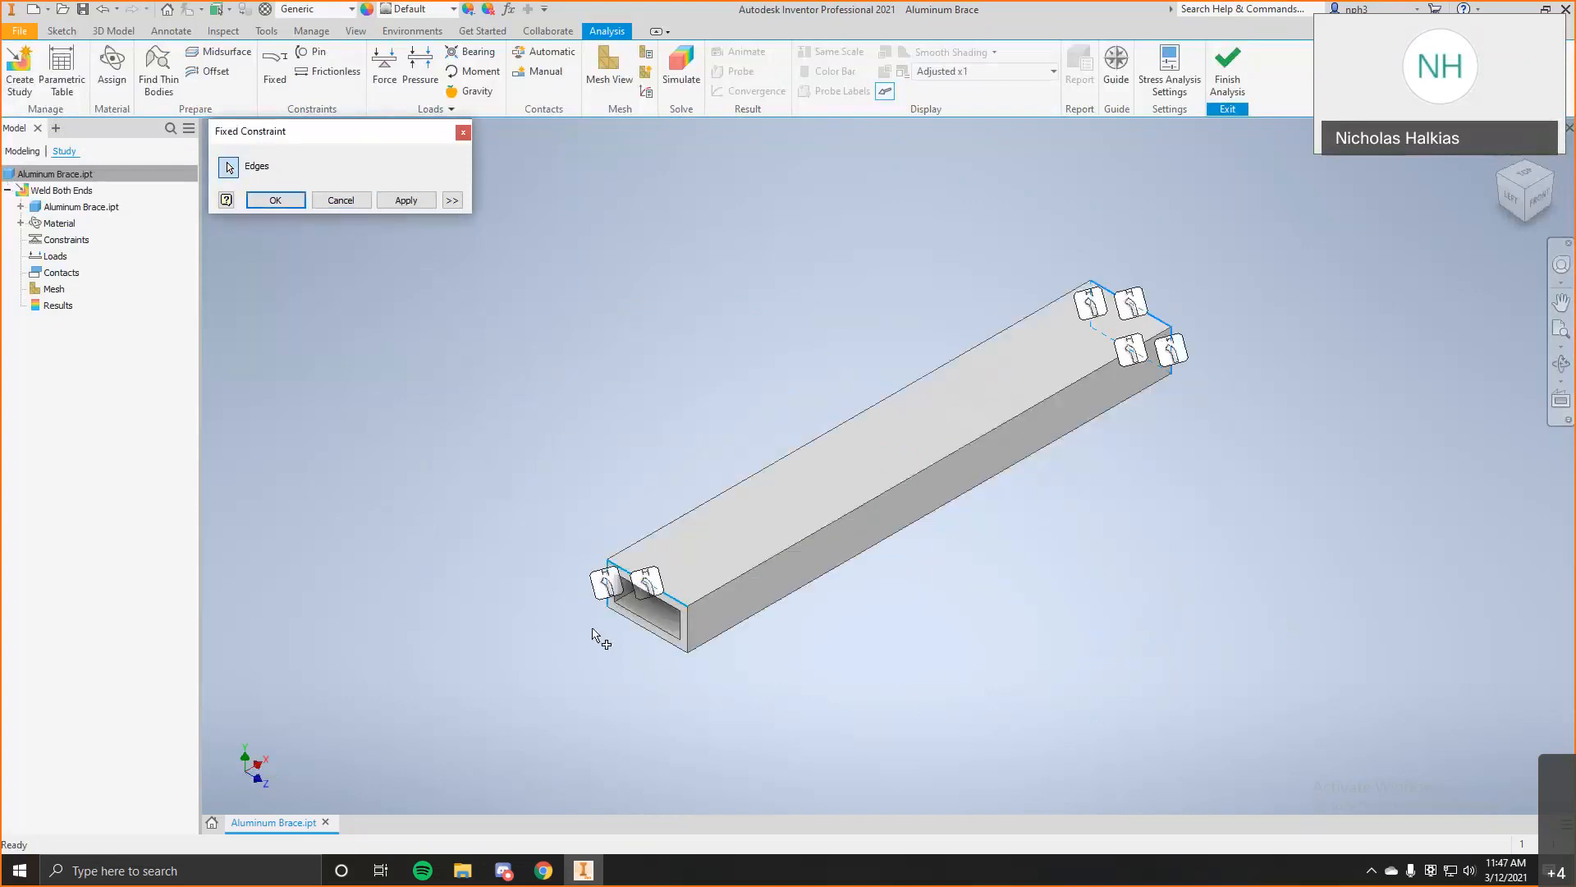
click(645, 630)
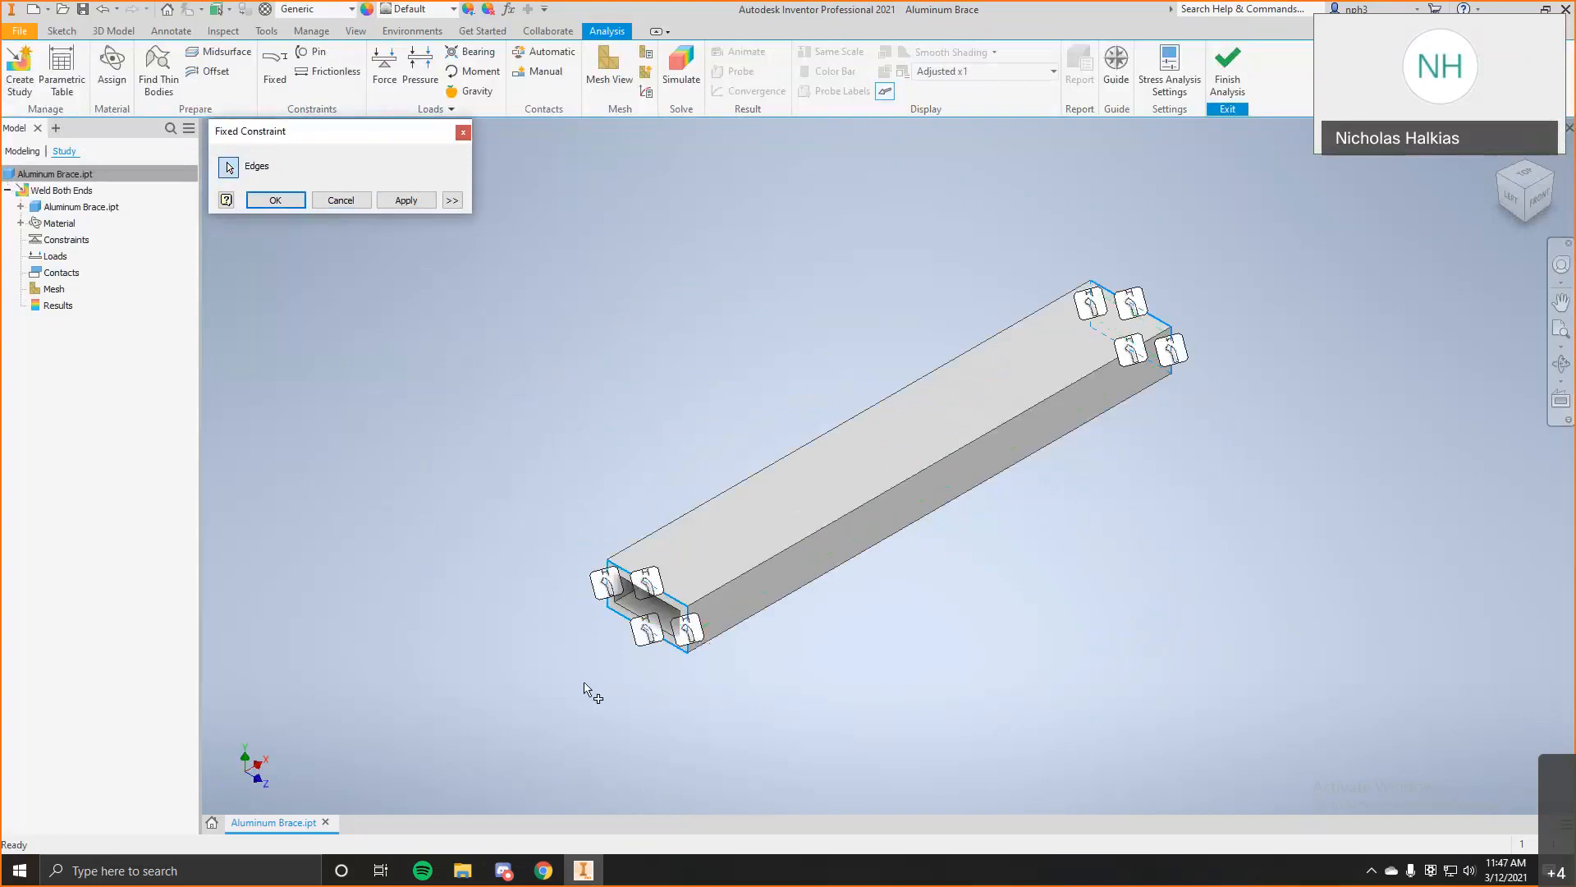
click(406, 201)
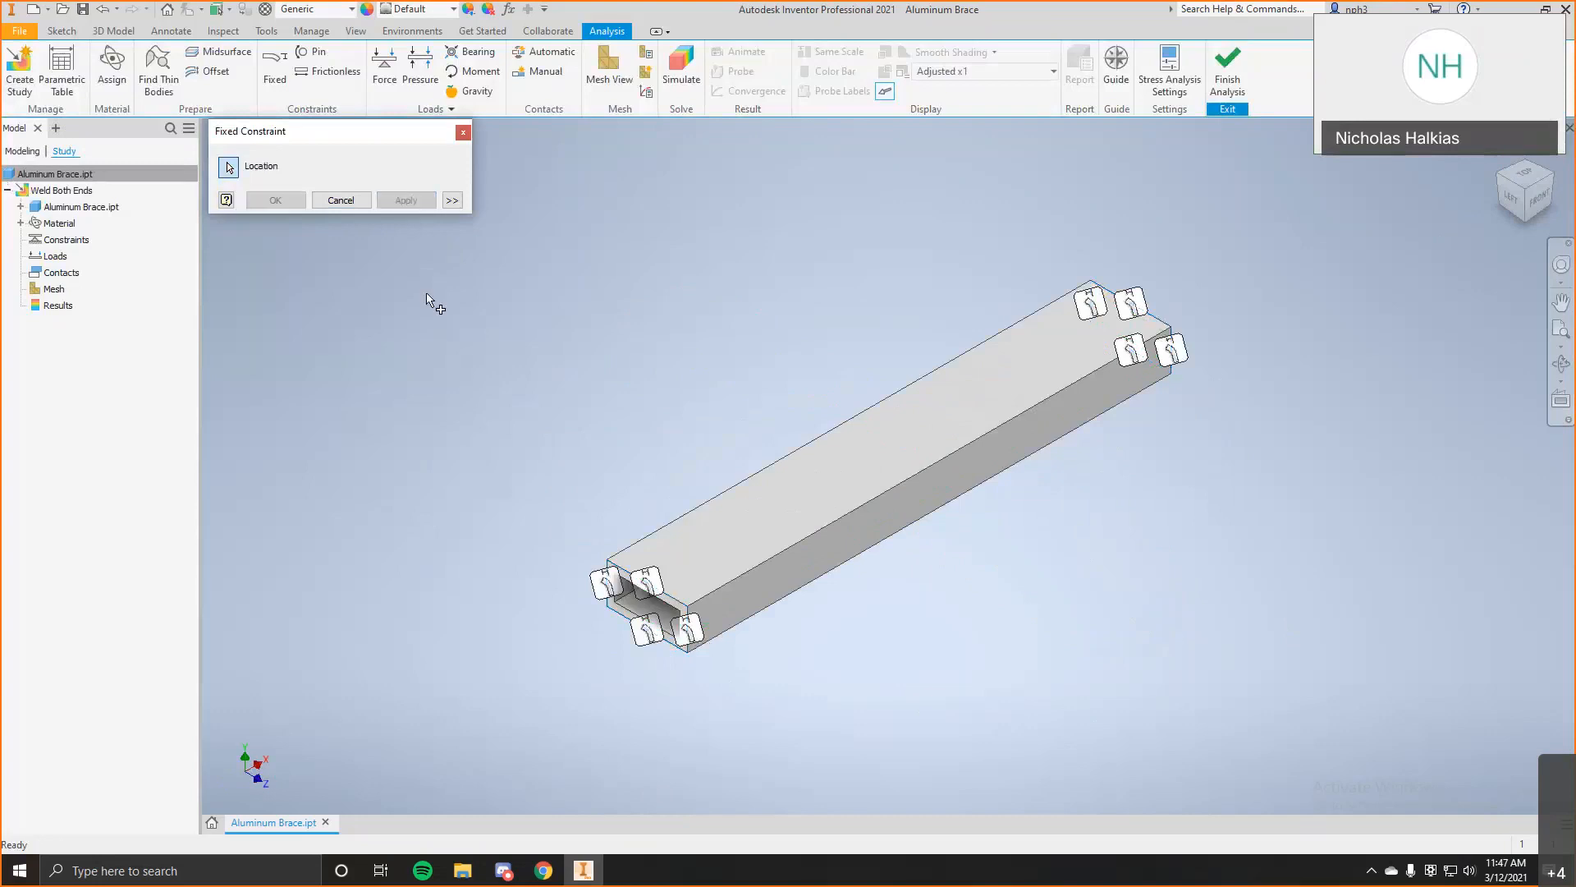
click(463, 132)
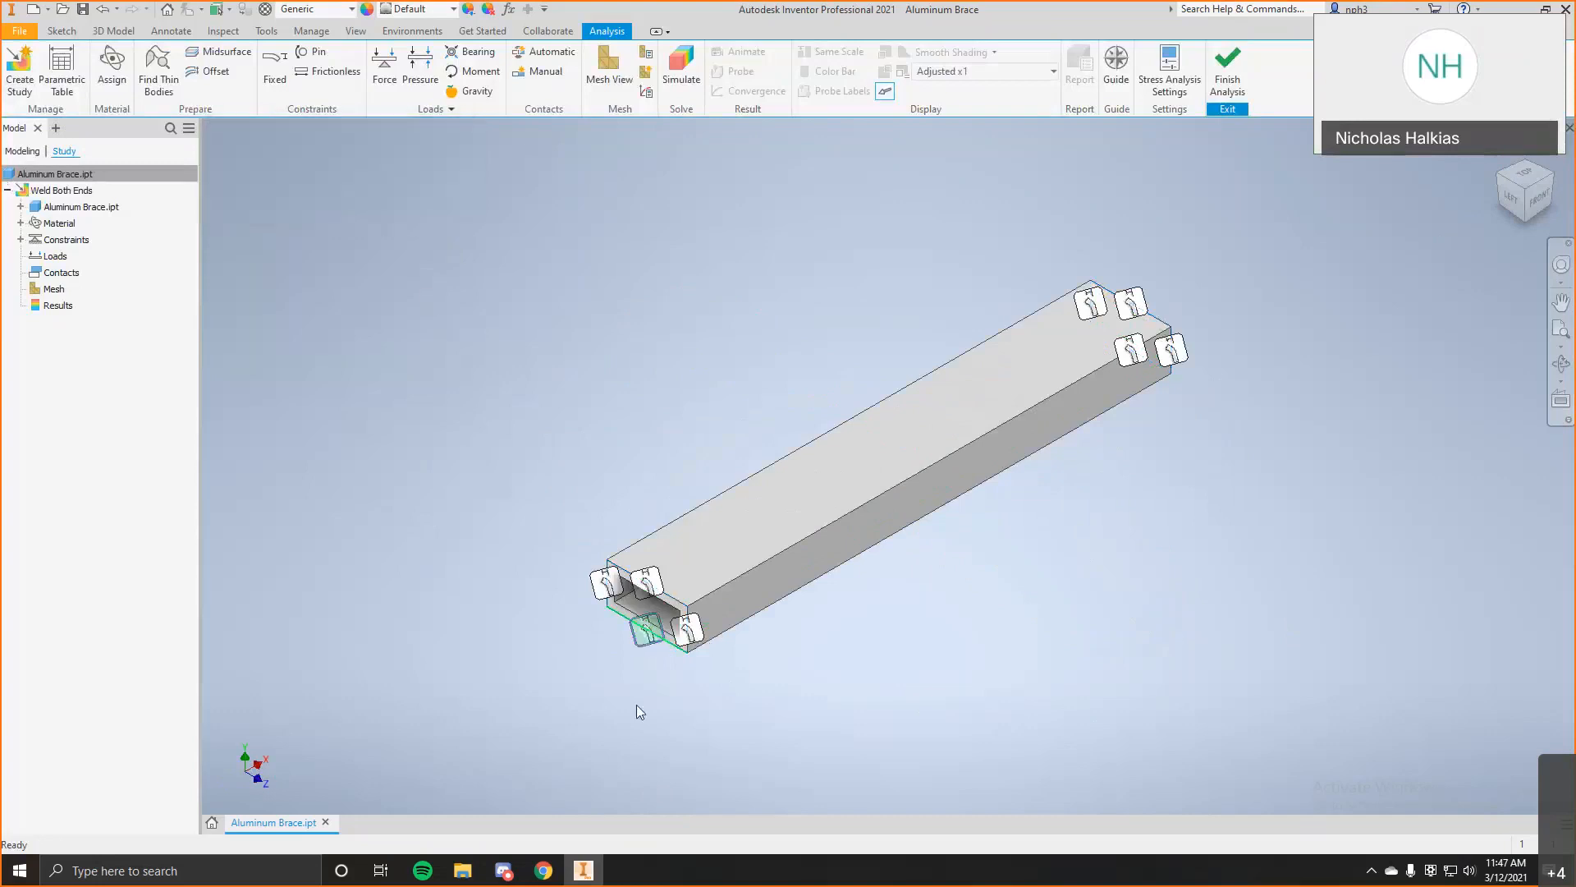
Apply a downward force of 200 lbf to the brace's long top face.
click(1552, 173)
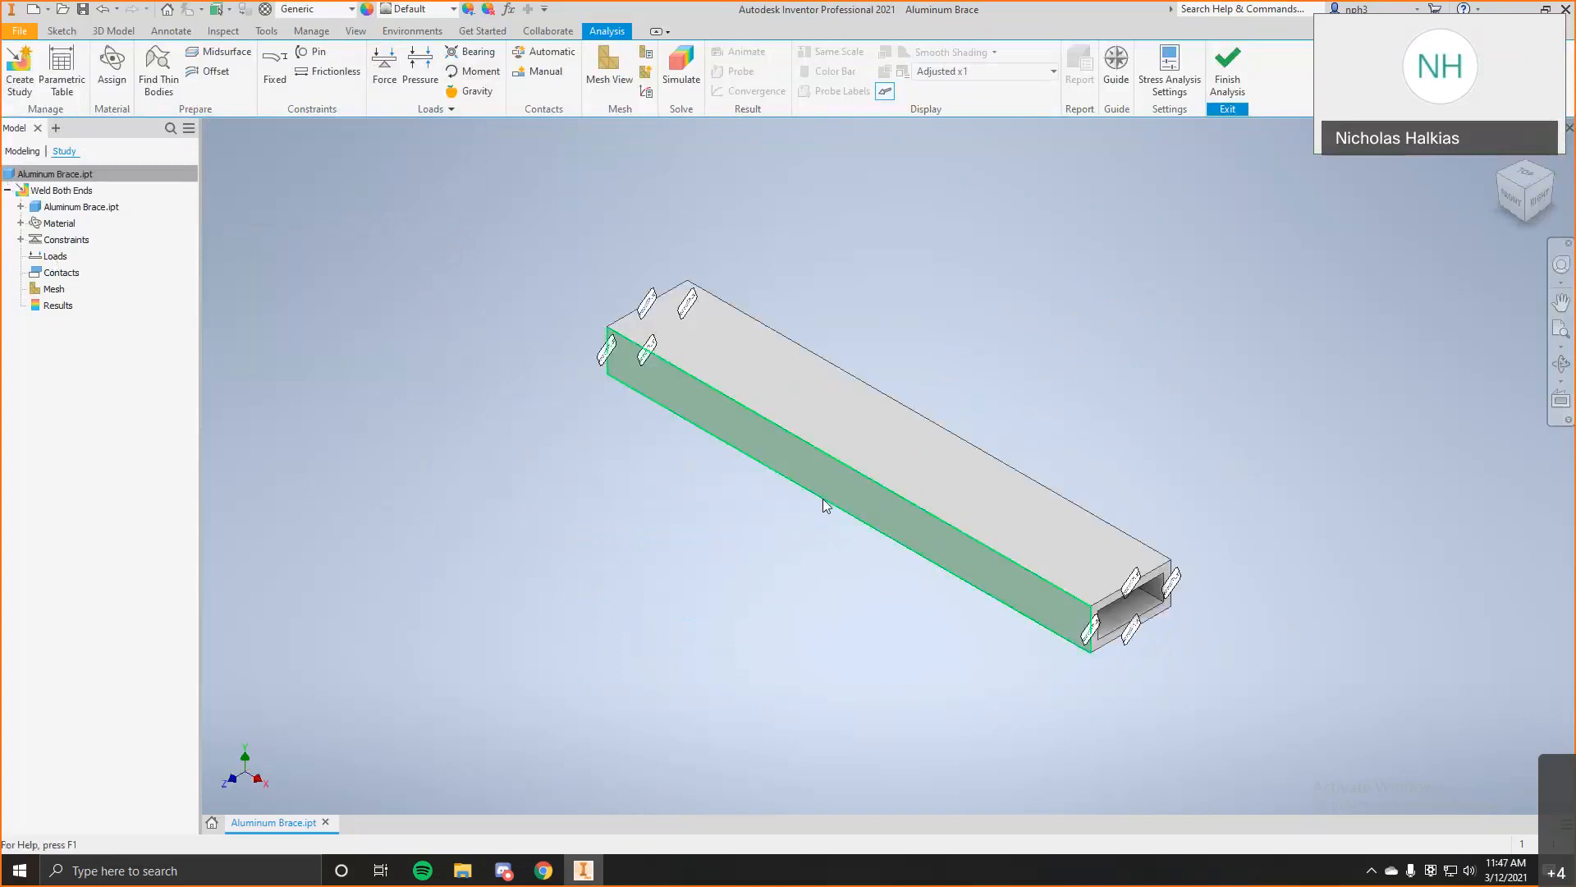
click(385, 66)
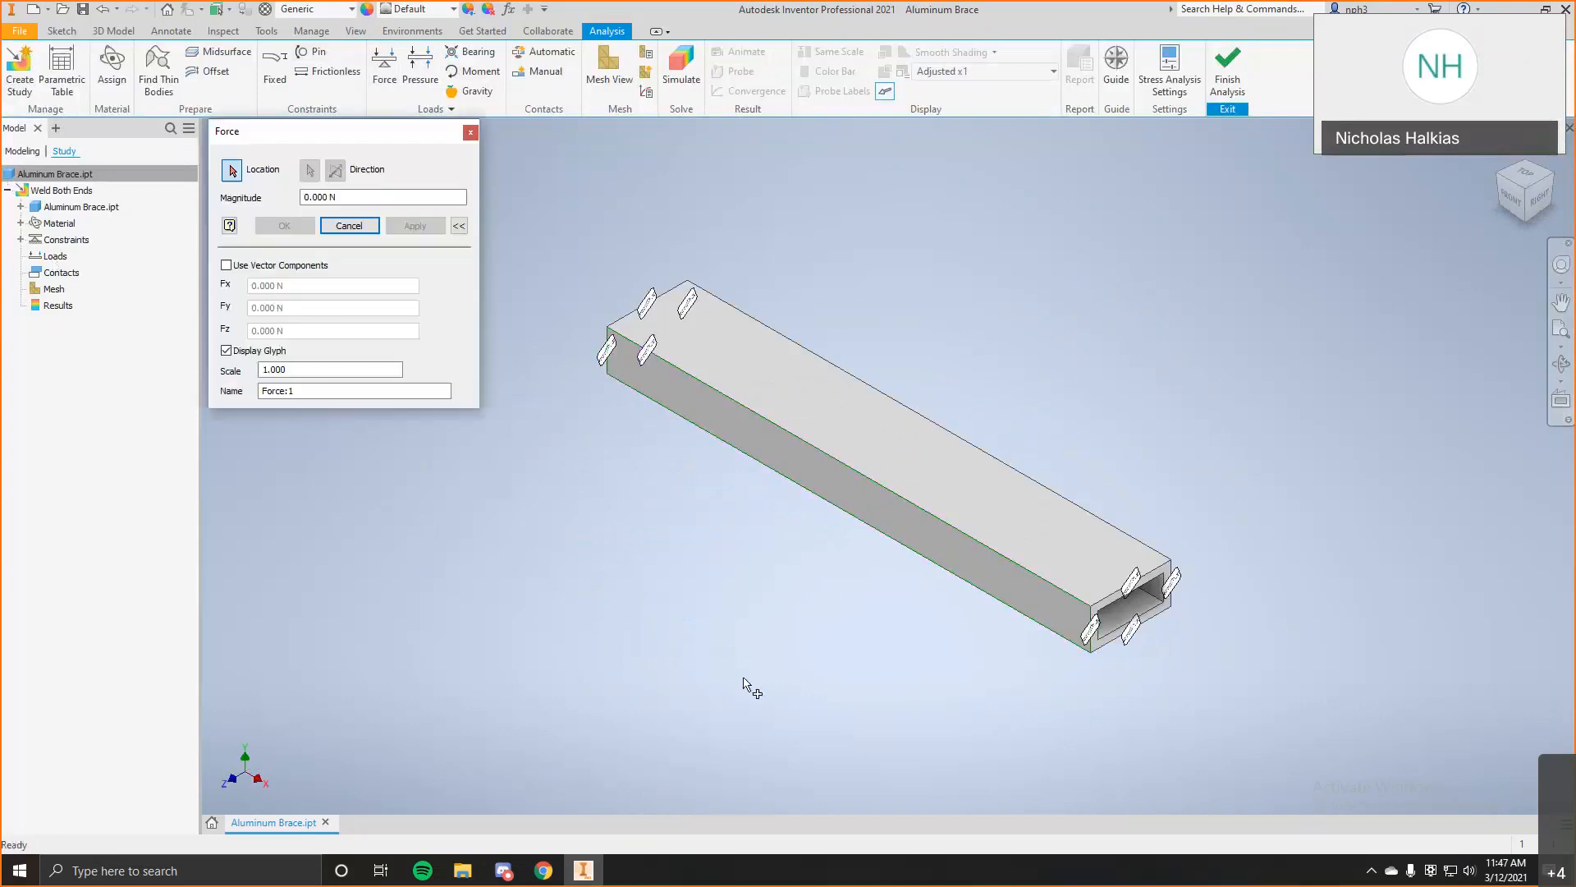
click(862, 429)
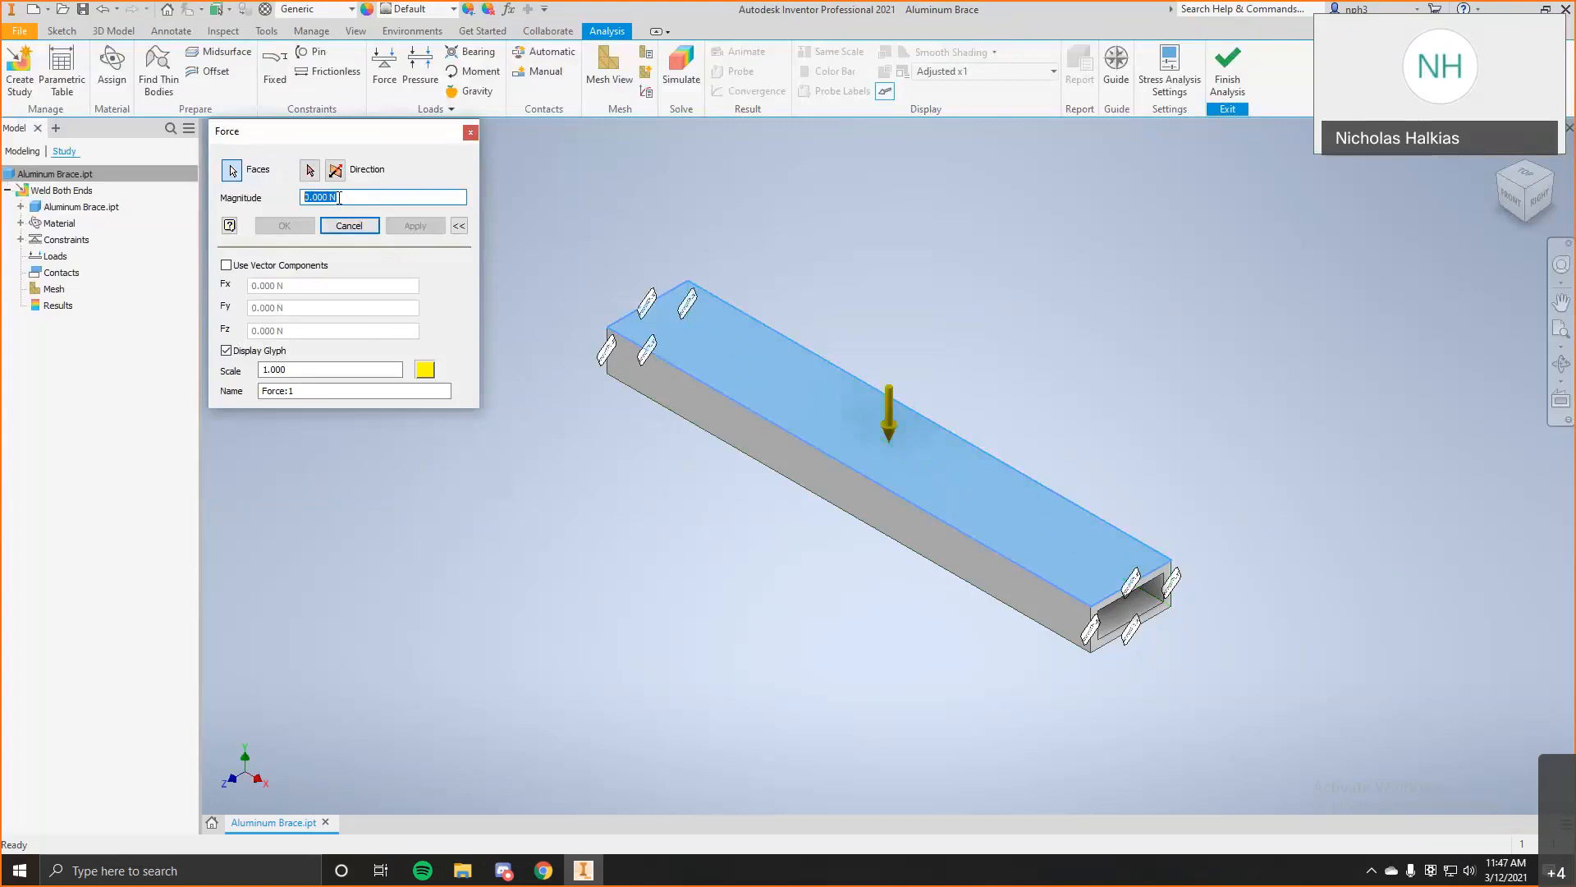
text(200)
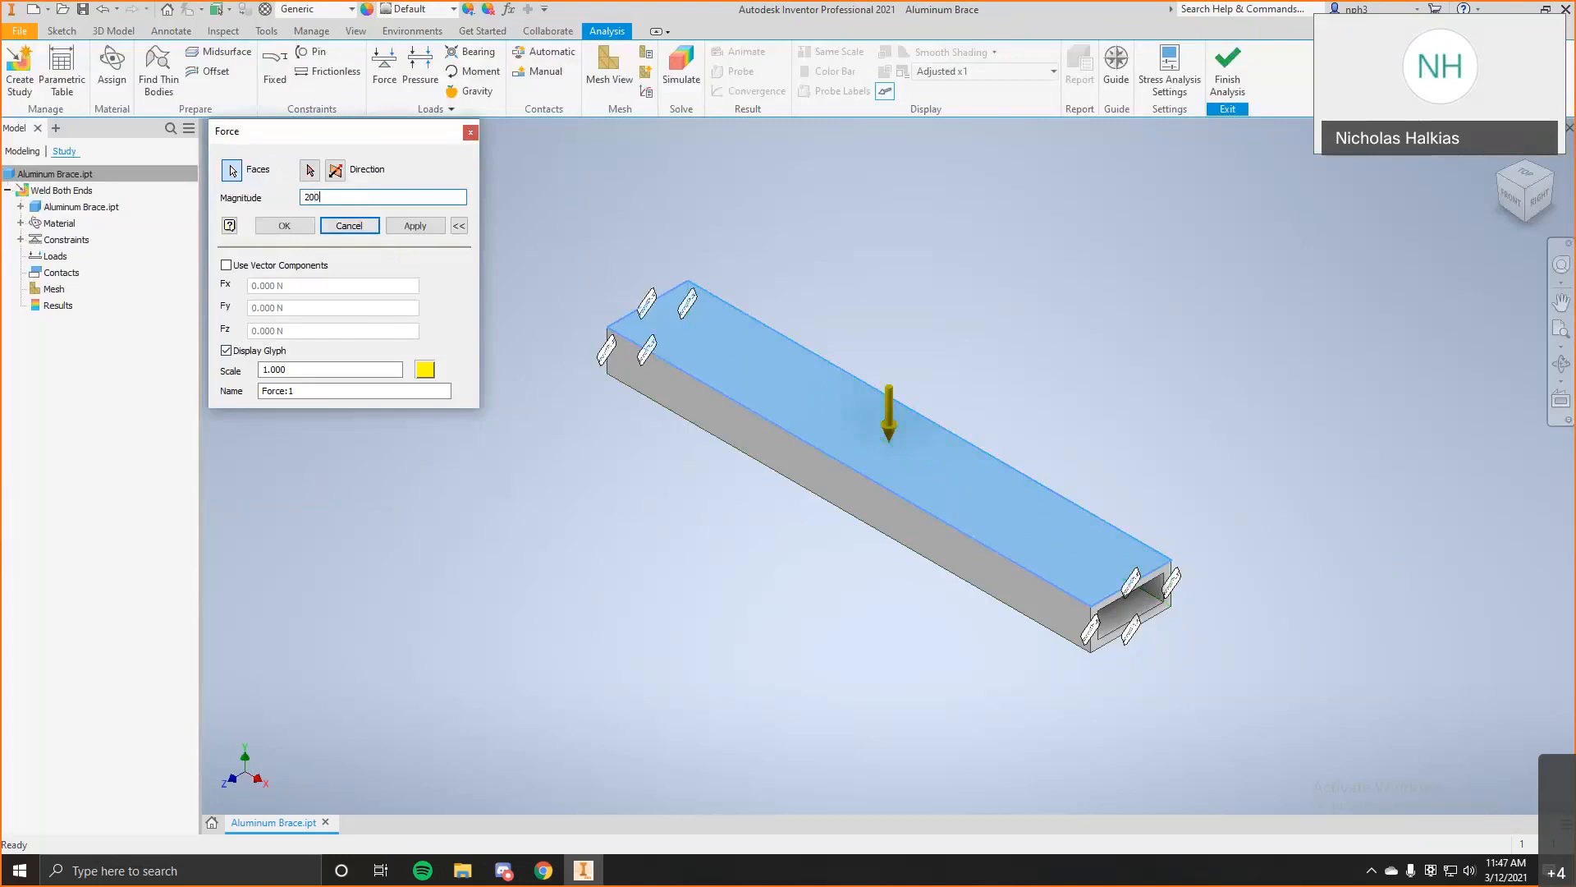
text( lbf)
click(415, 226)
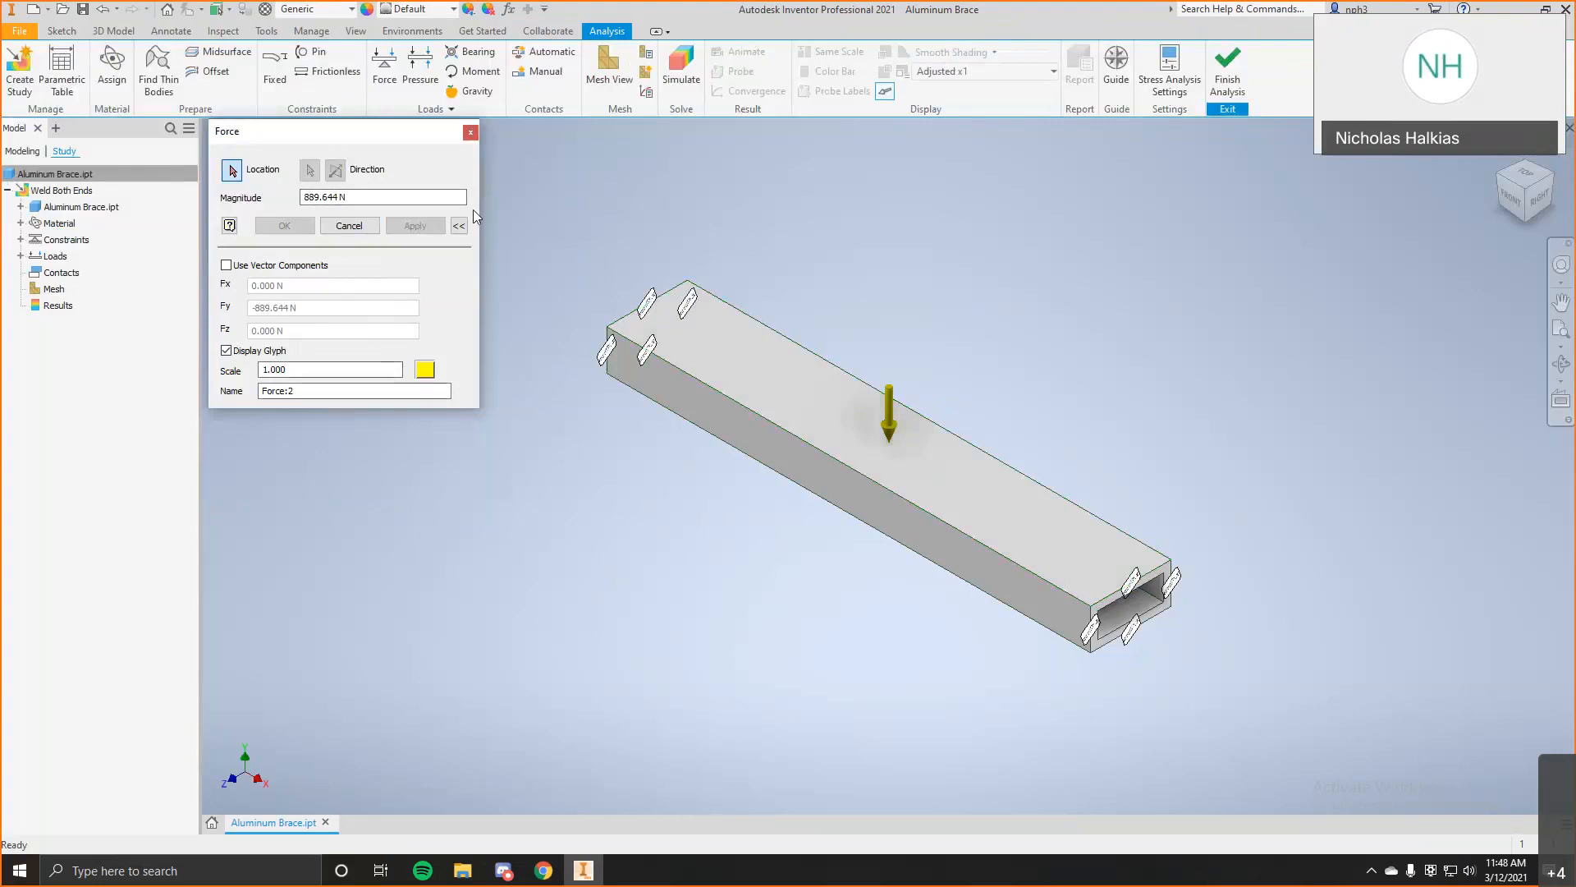
click(470, 133)
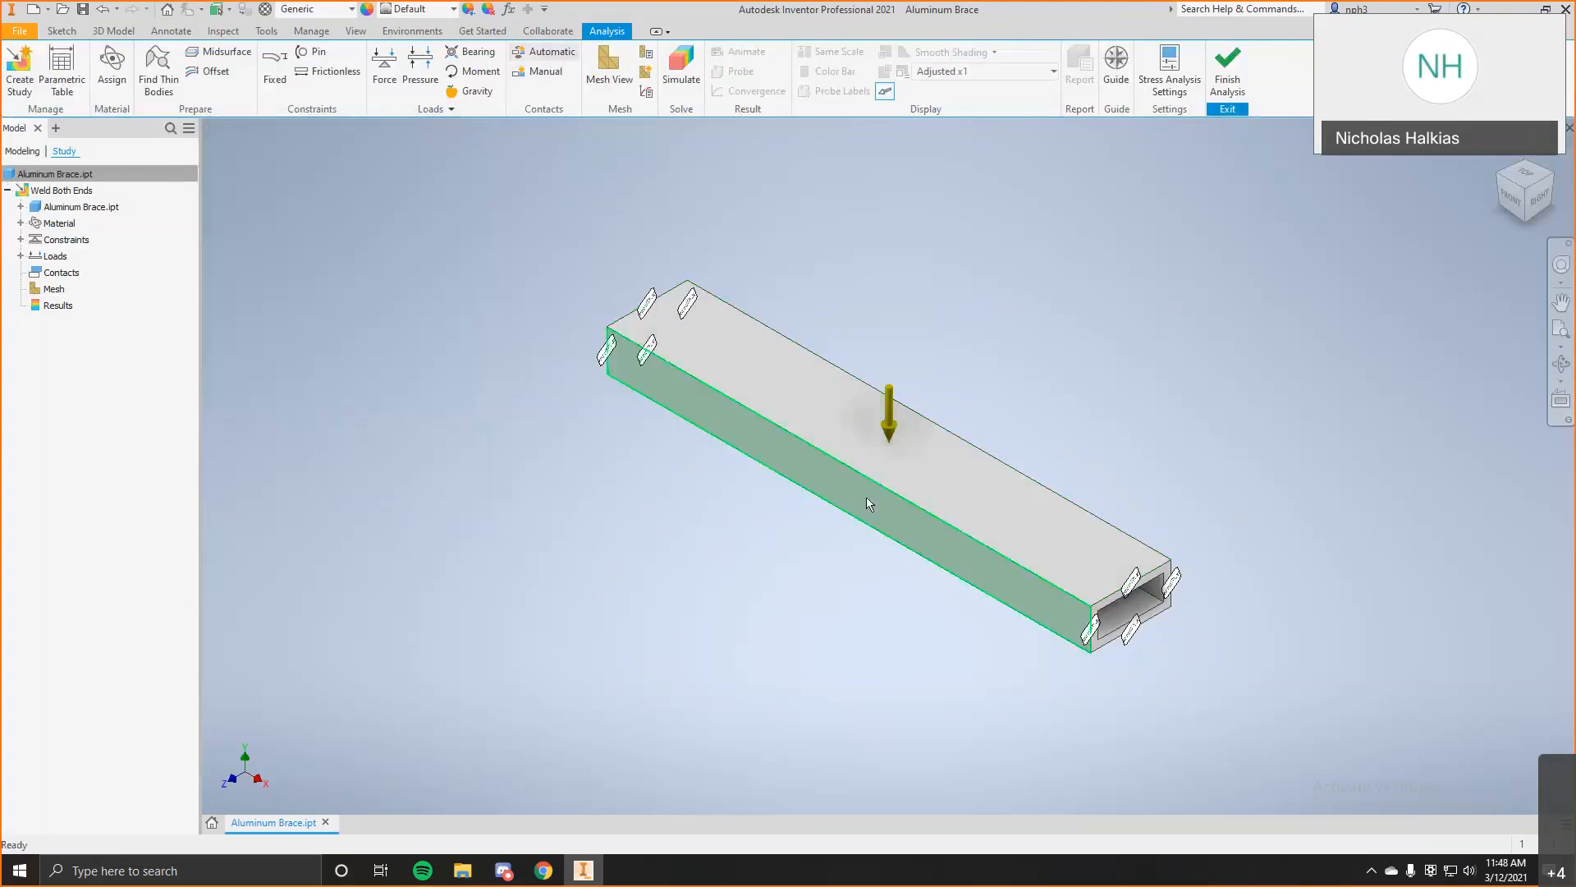
Generate the automatic contacts and show the finite element mesh on the brace.
click(567, 54)
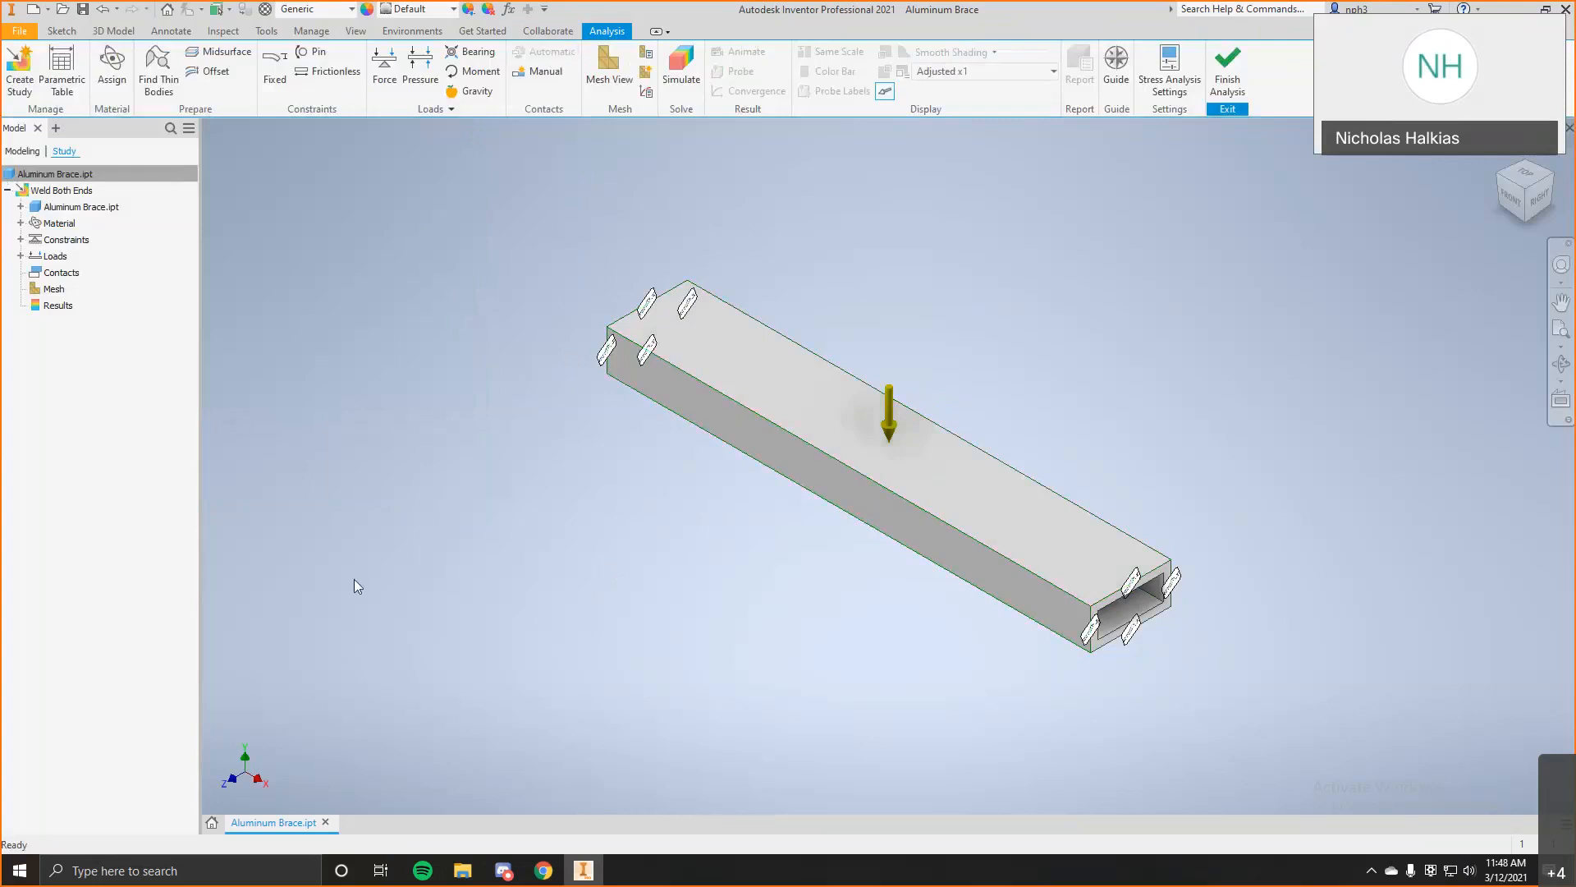
click(614, 66)
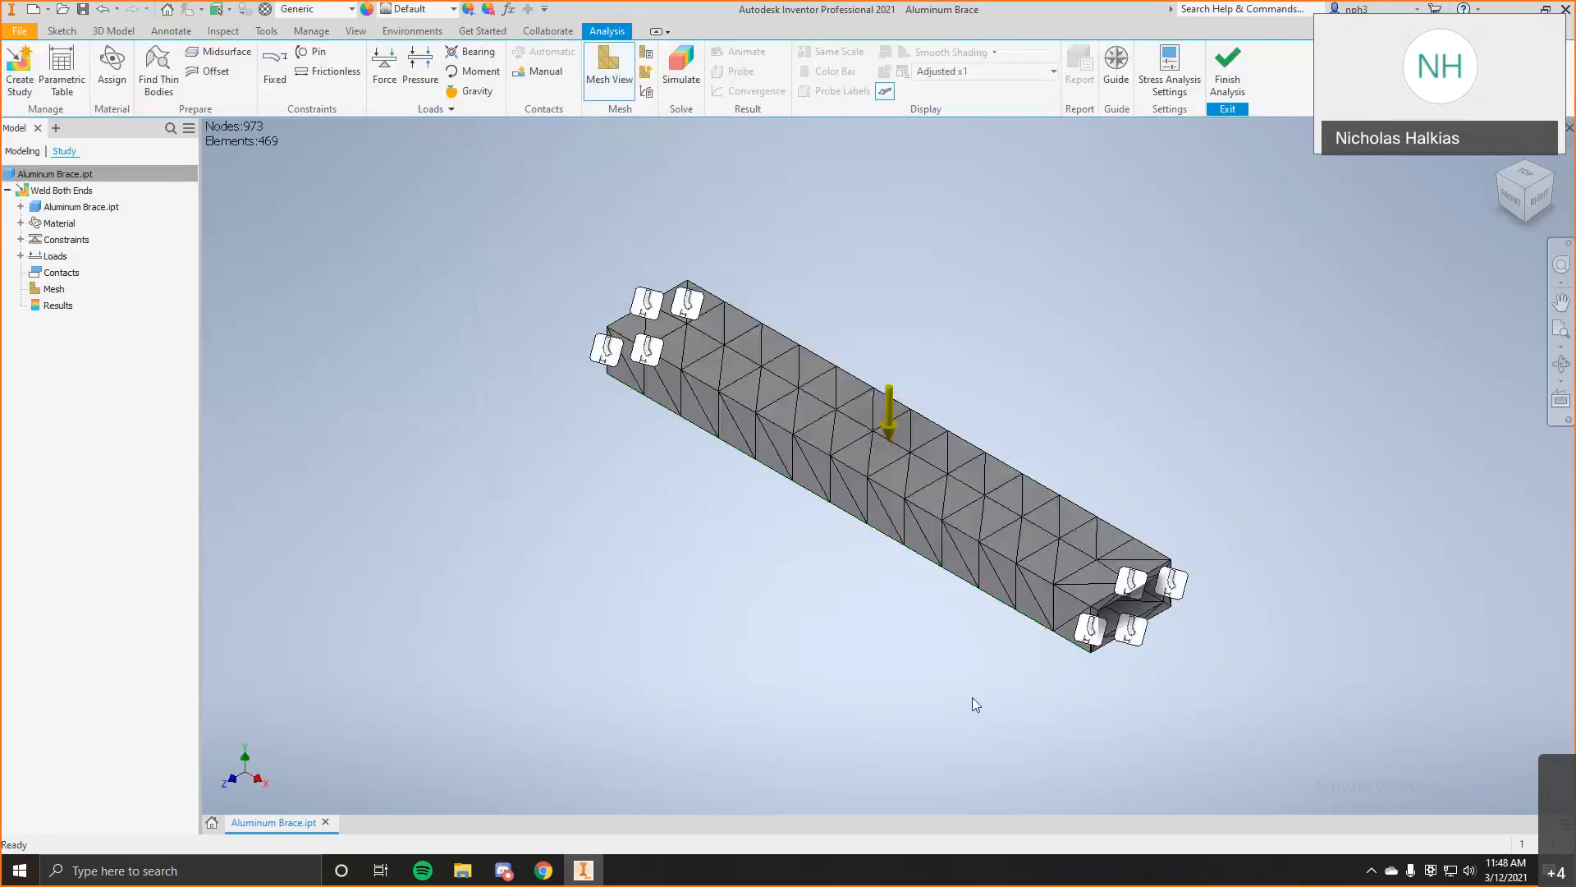
Run the simulation of the "Weld Both Ends" study.
click(58, 305)
click(682, 66)
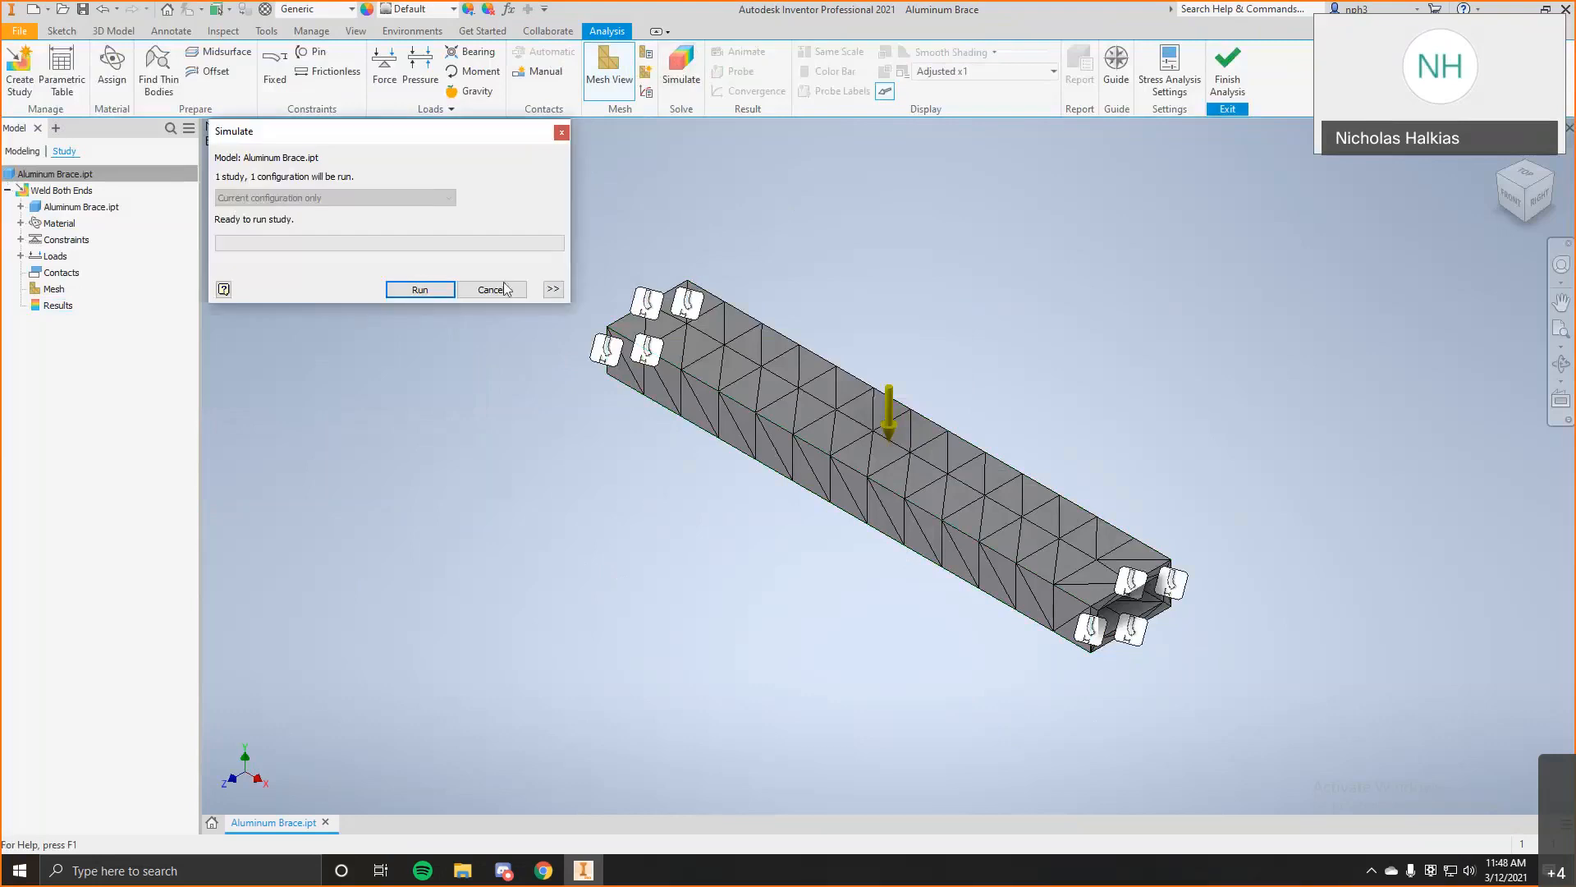
click(440, 292)
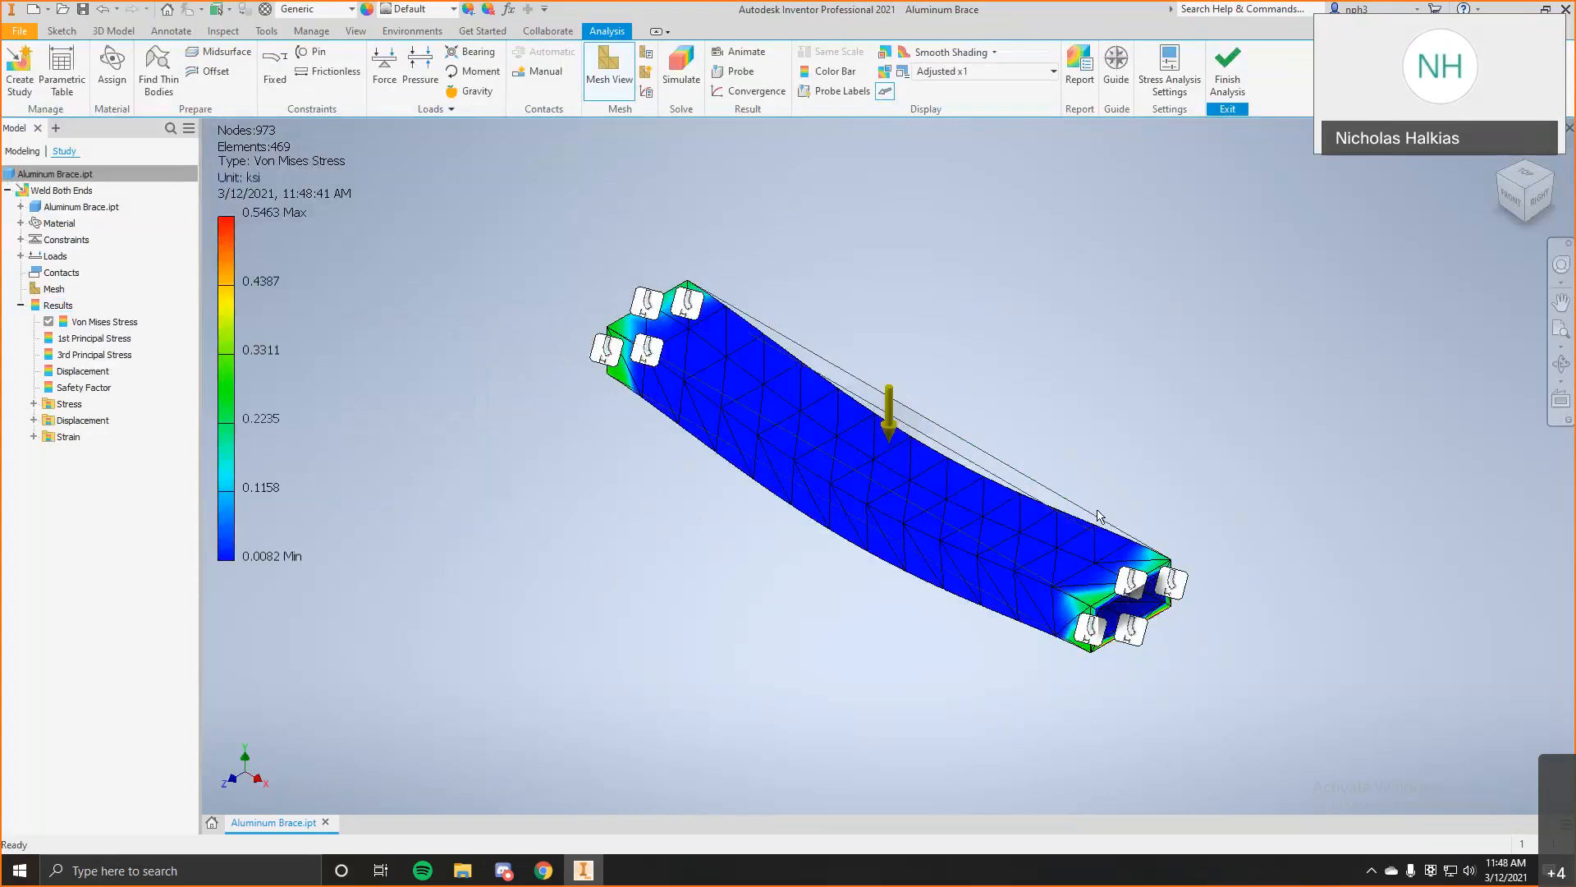
Examine the Von Mises stress distribution at the brace's welded end edges and along the whole deformed brace.
shift+middle_drag(891, 480, 922, 485)
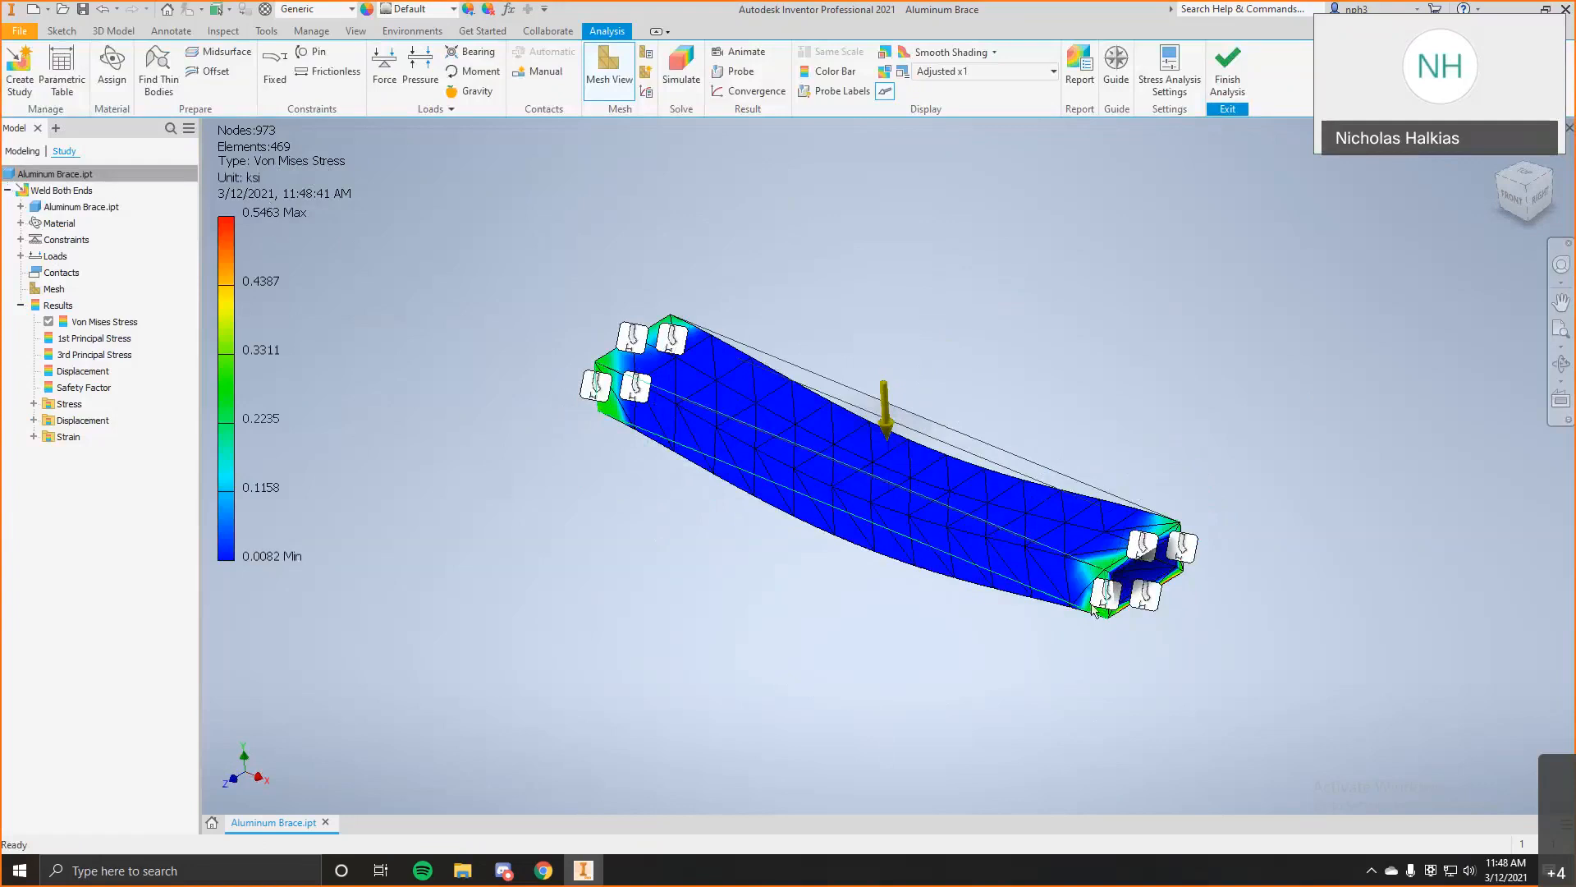
scroll(1161, 584, up, 5)
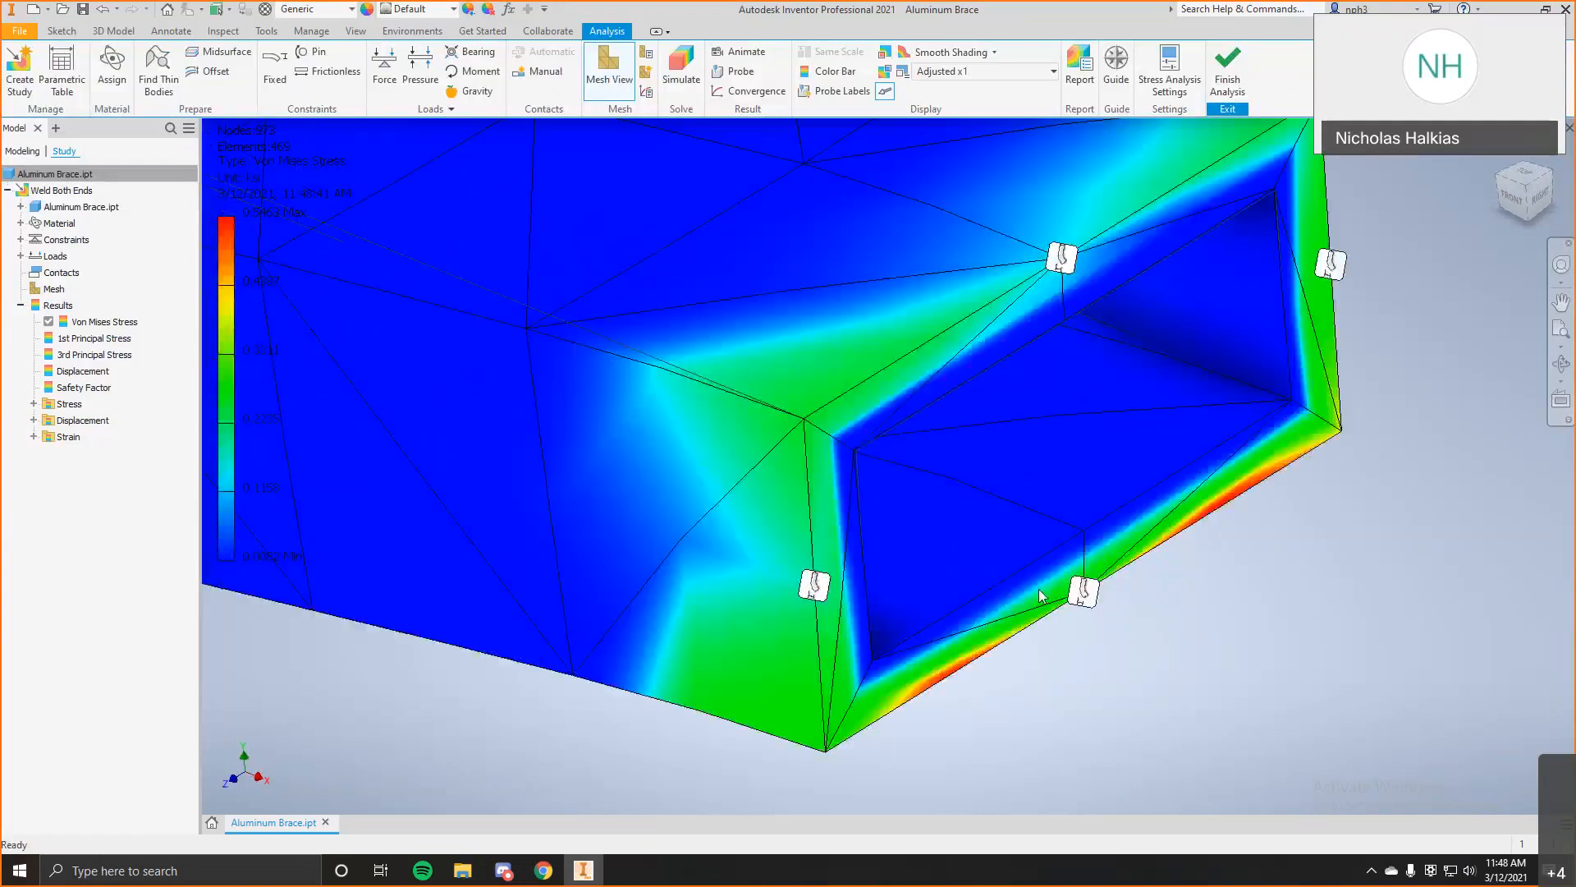
scroll(1253, 487, down, 2)
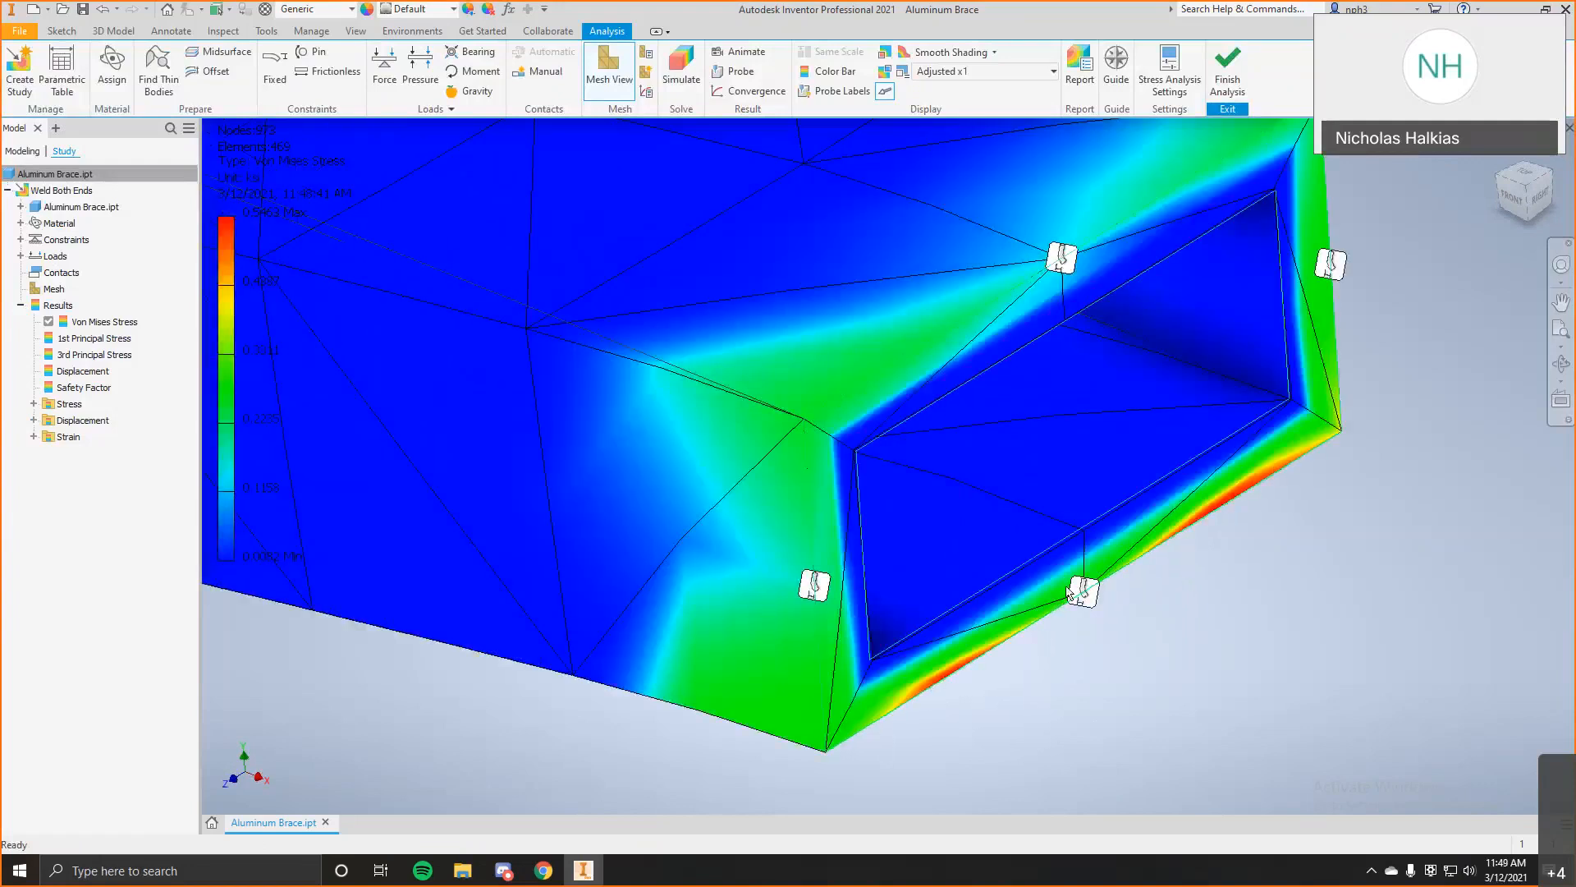
scroll(538, 366, down, 3)
scroll(535, 358, down, 4)
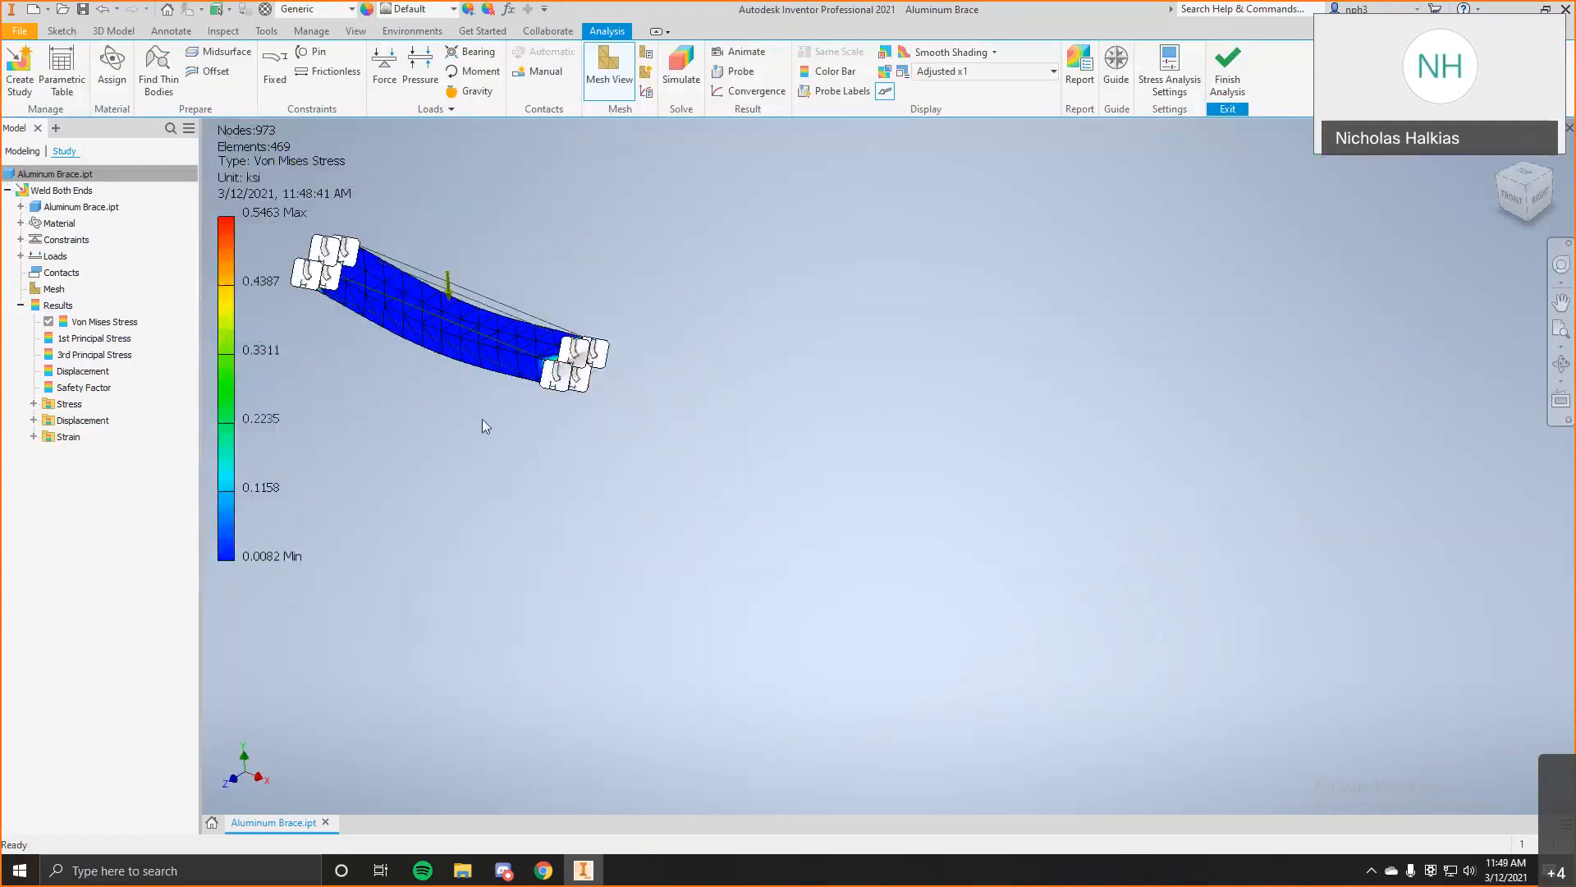
click(1561, 332)
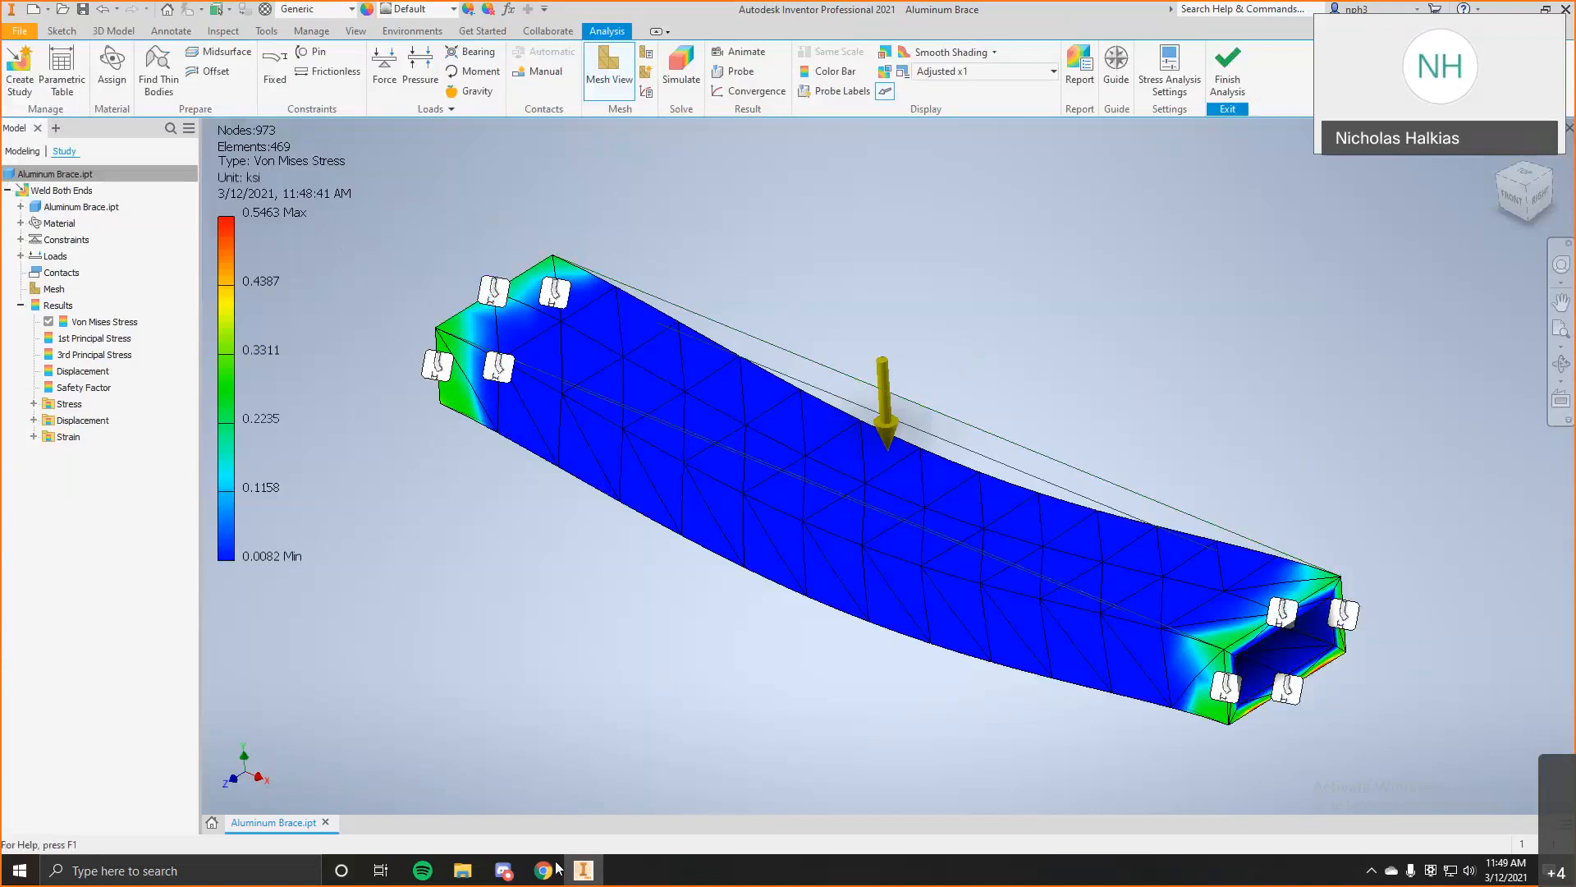
Examine the displacement and safety factor results of the "Weld Both Ends" study.
mouse_move(558, 867)
click(99, 339)
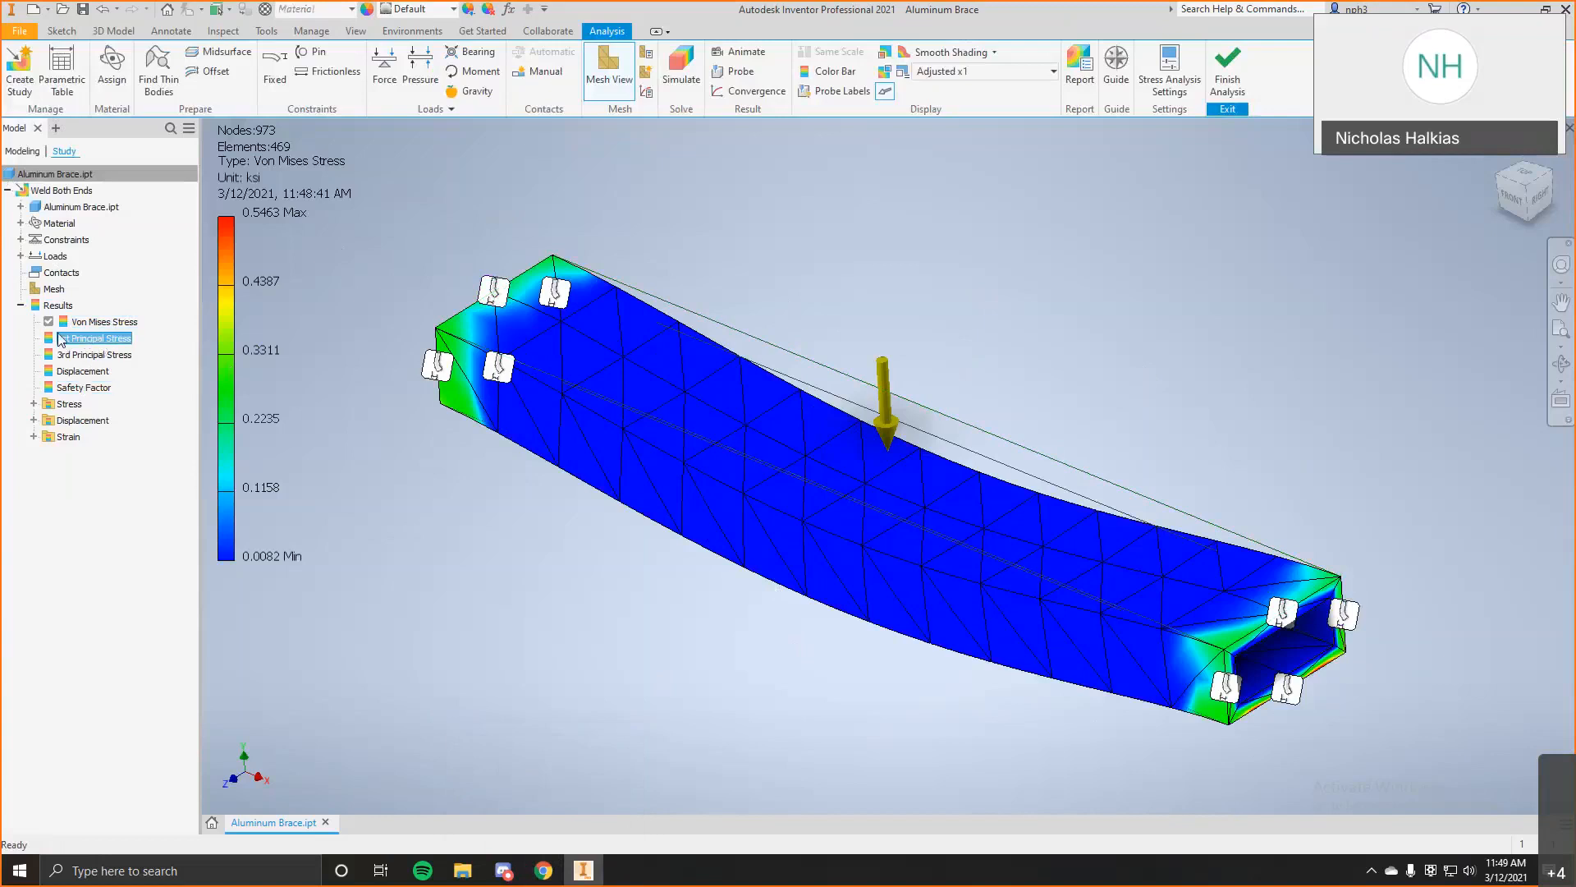
click(90, 355)
click(109, 340)
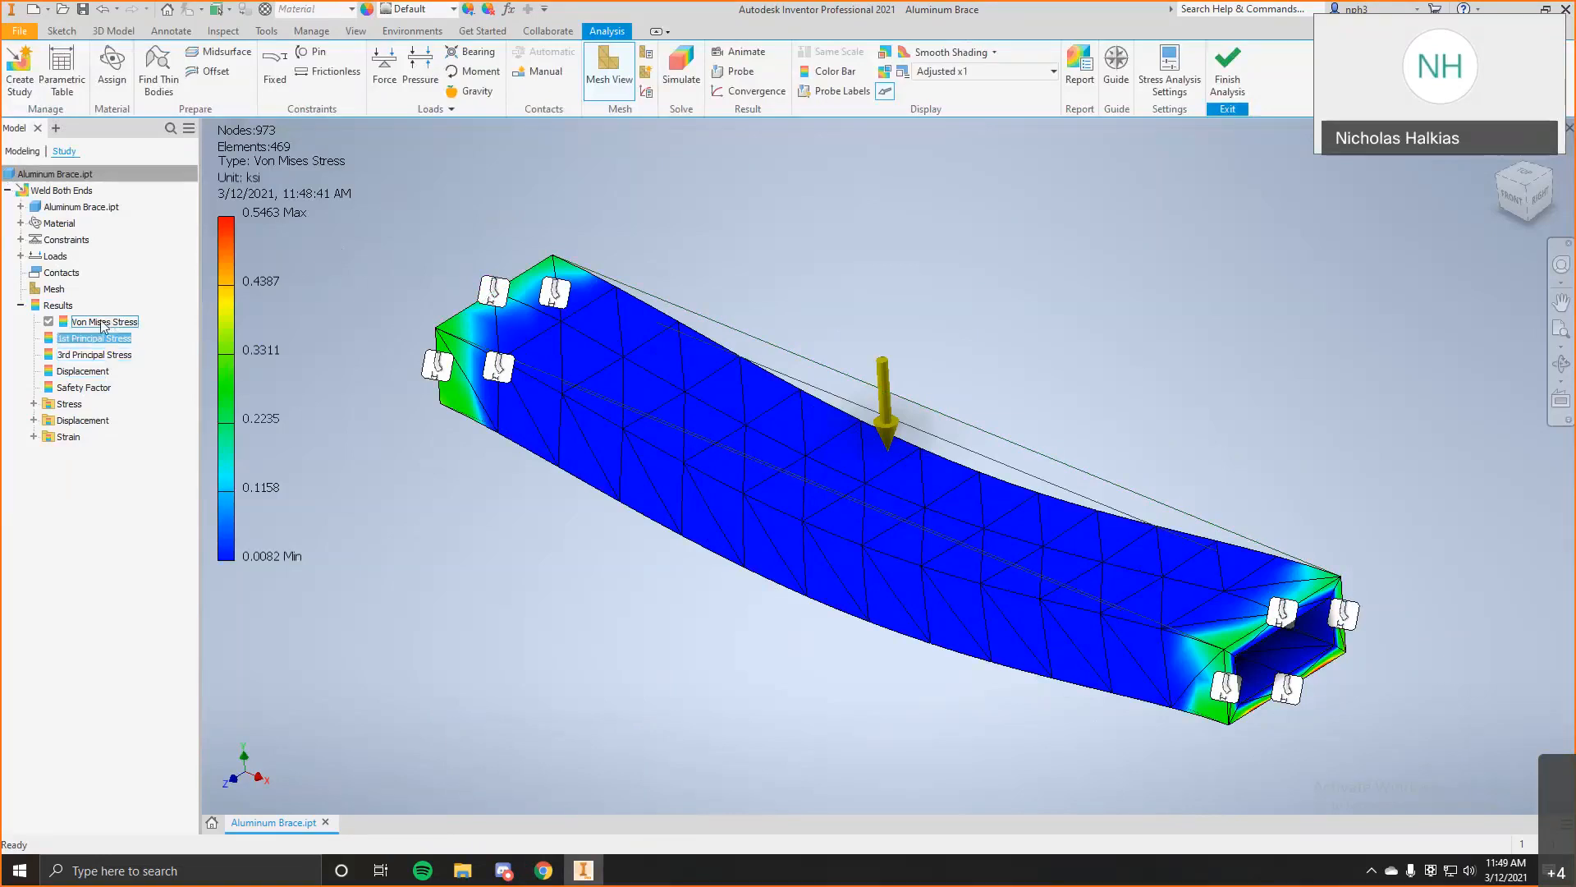
double_click(85, 373)
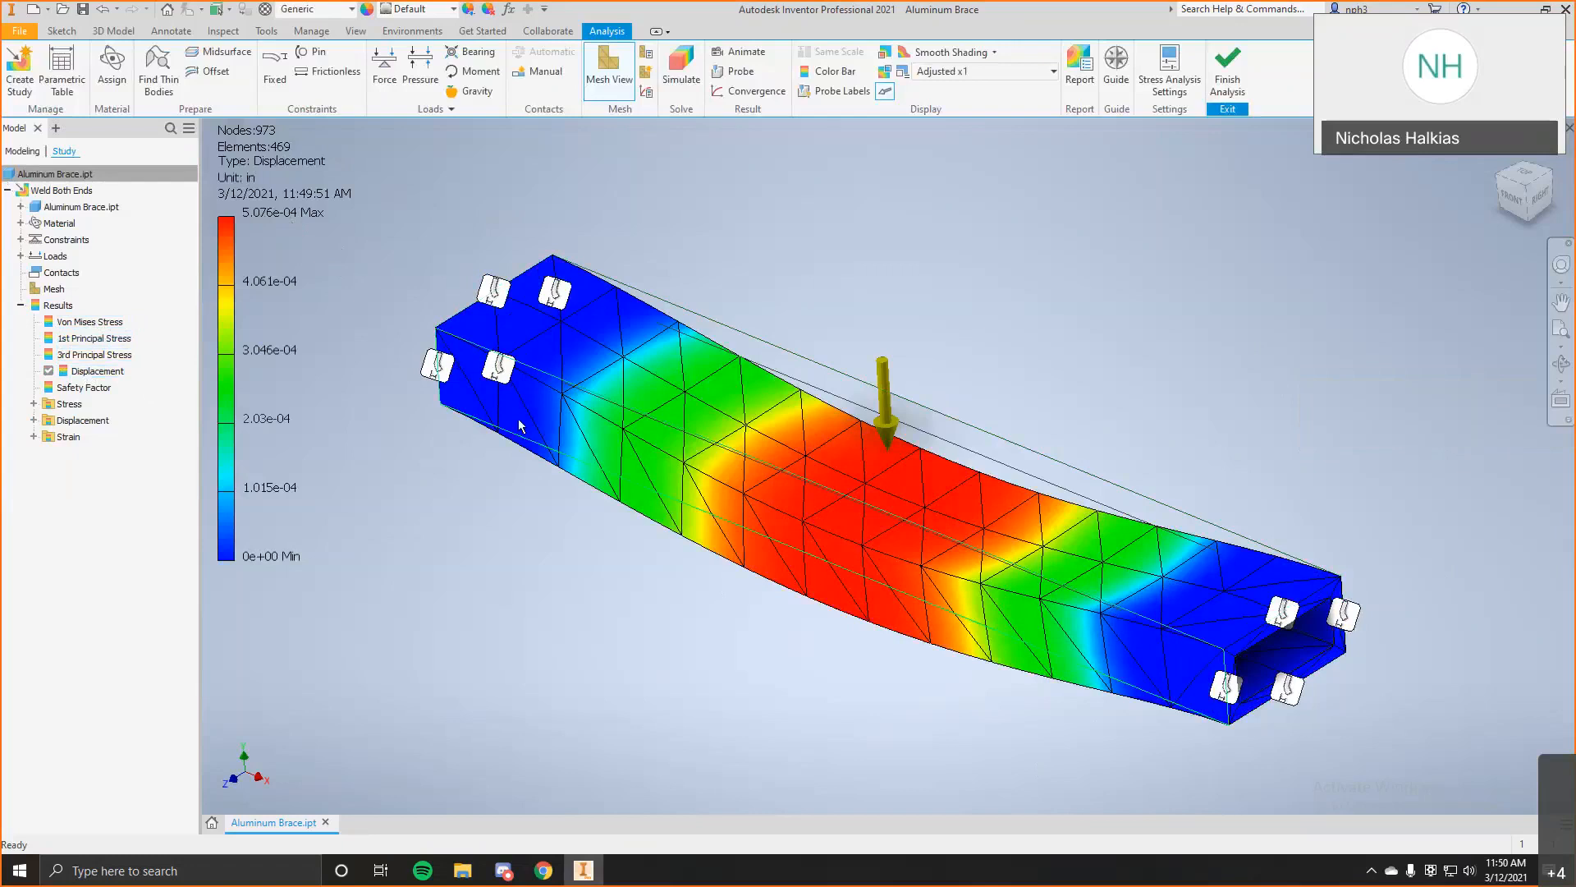
double_click(108, 389)
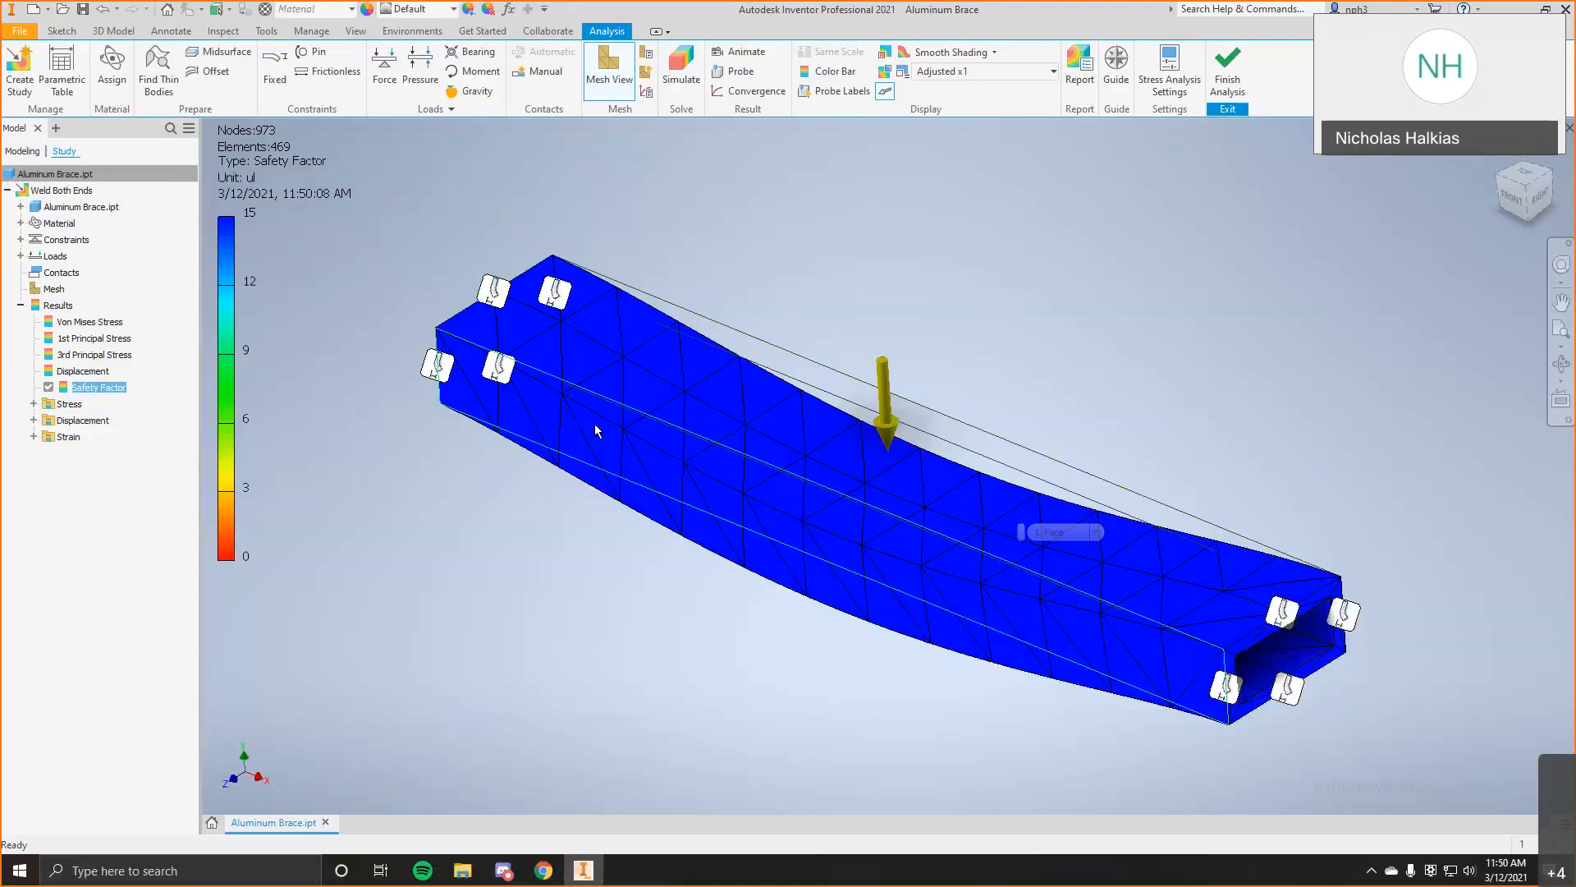
Finish the current analysis session, reopen stress analysis, and create a single-point static study named "Weld One End".
click(1227, 72)
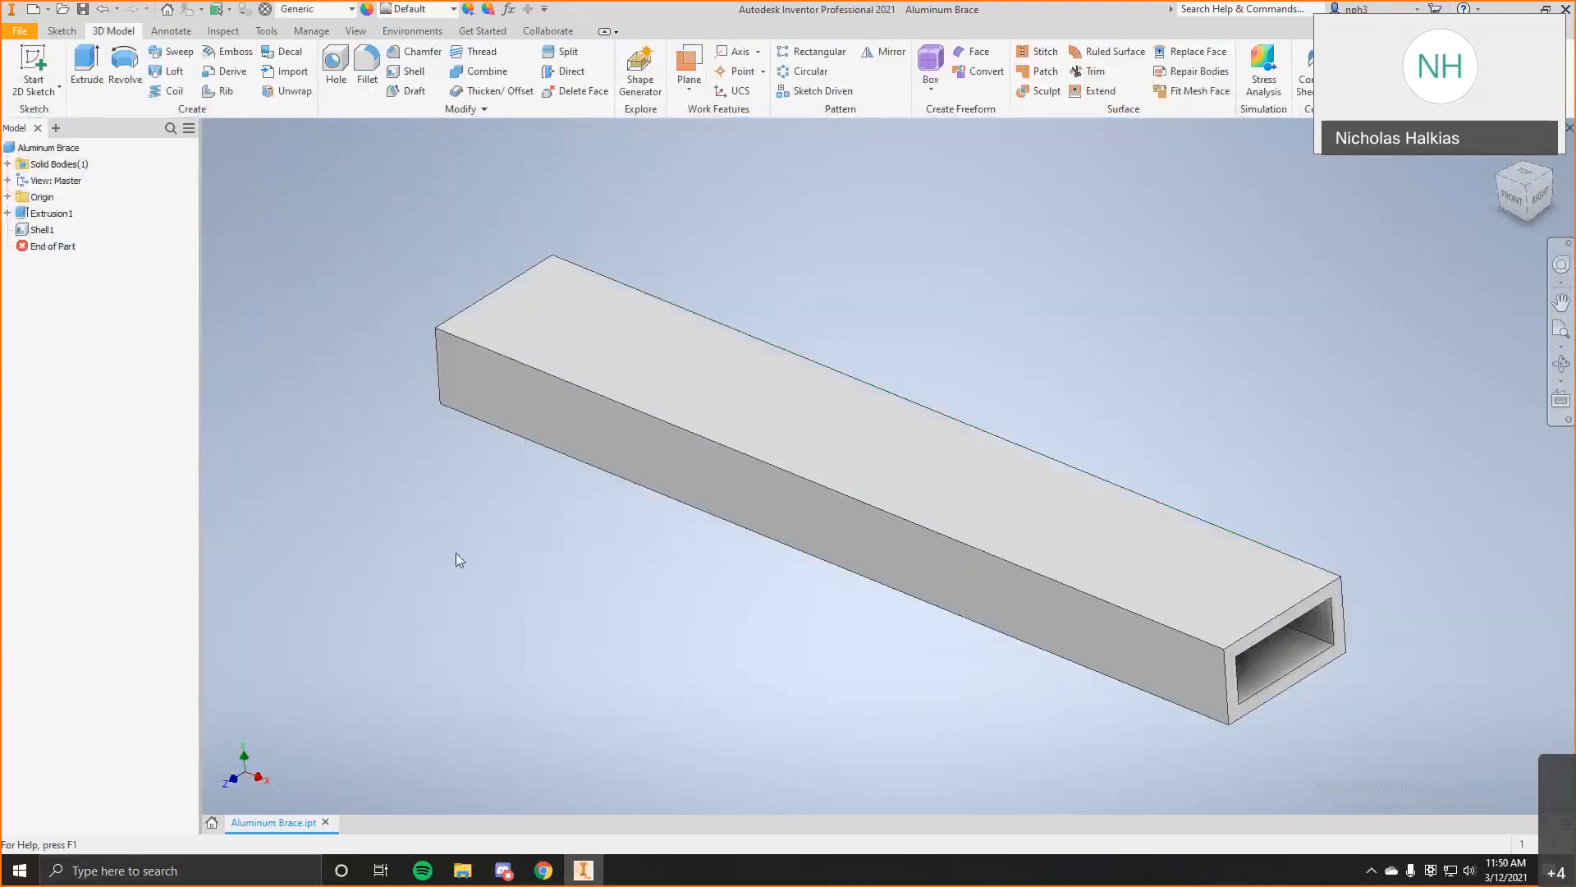
click(1264, 72)
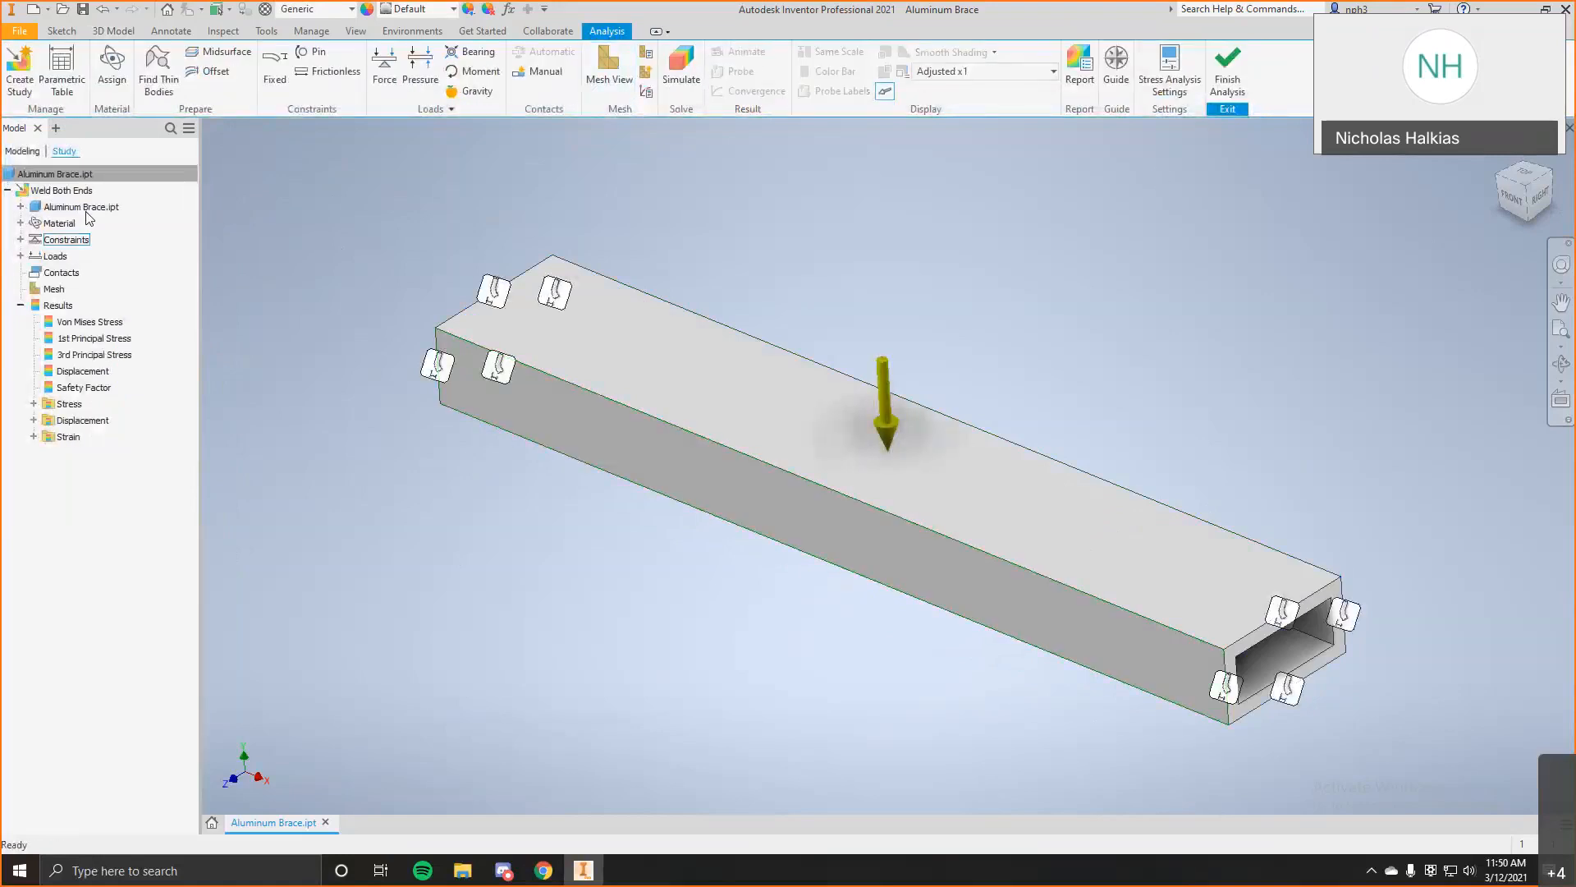
click(38, 74)
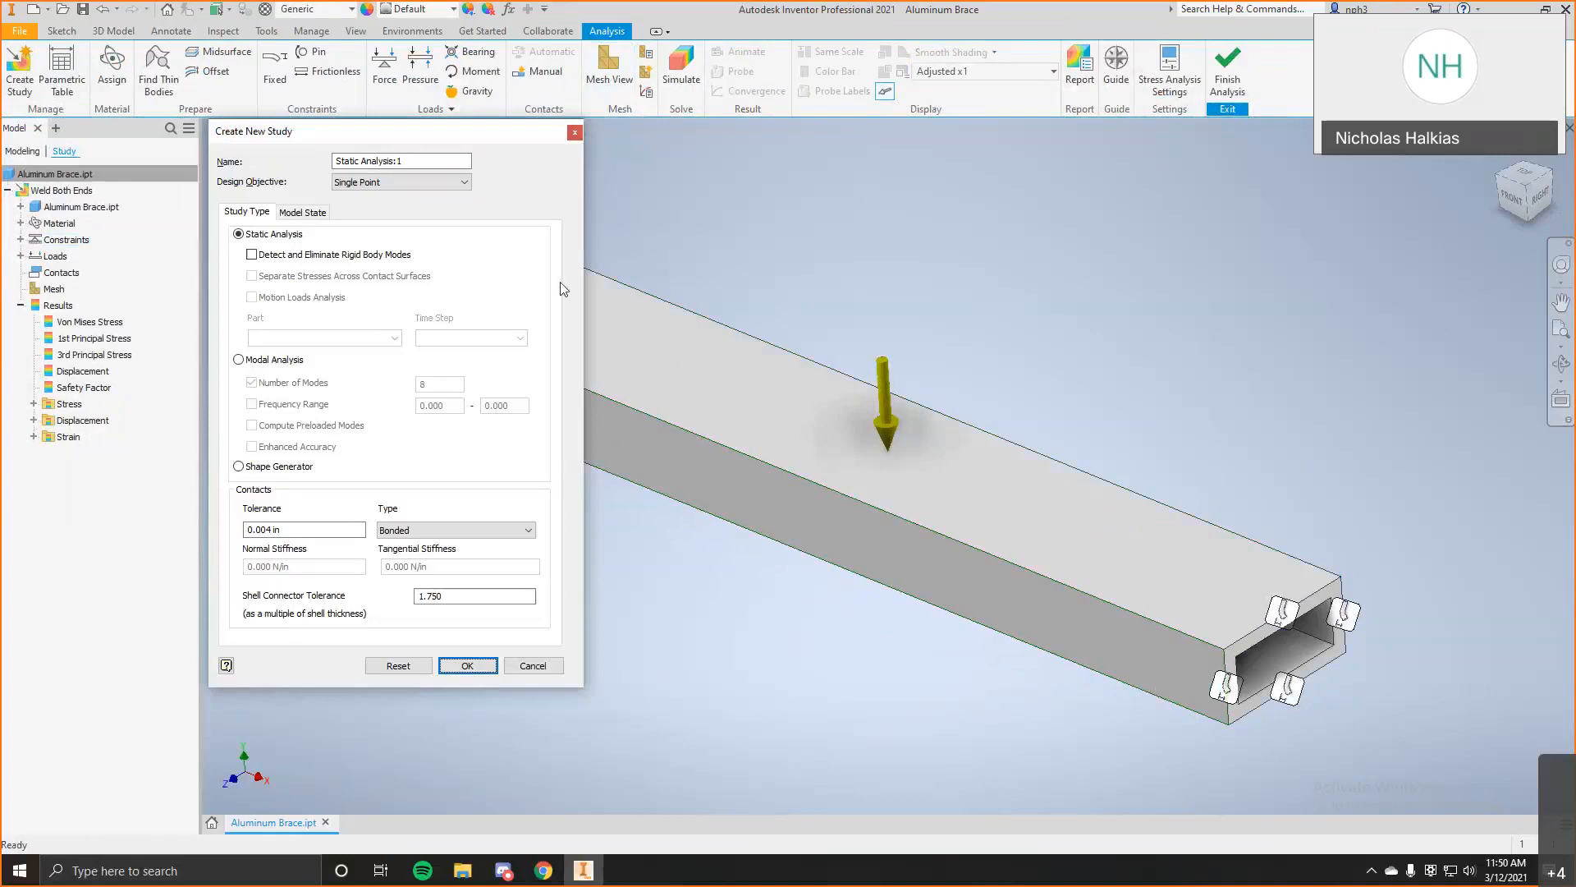
drag(328, 131, 380, 223)
text(Weld)
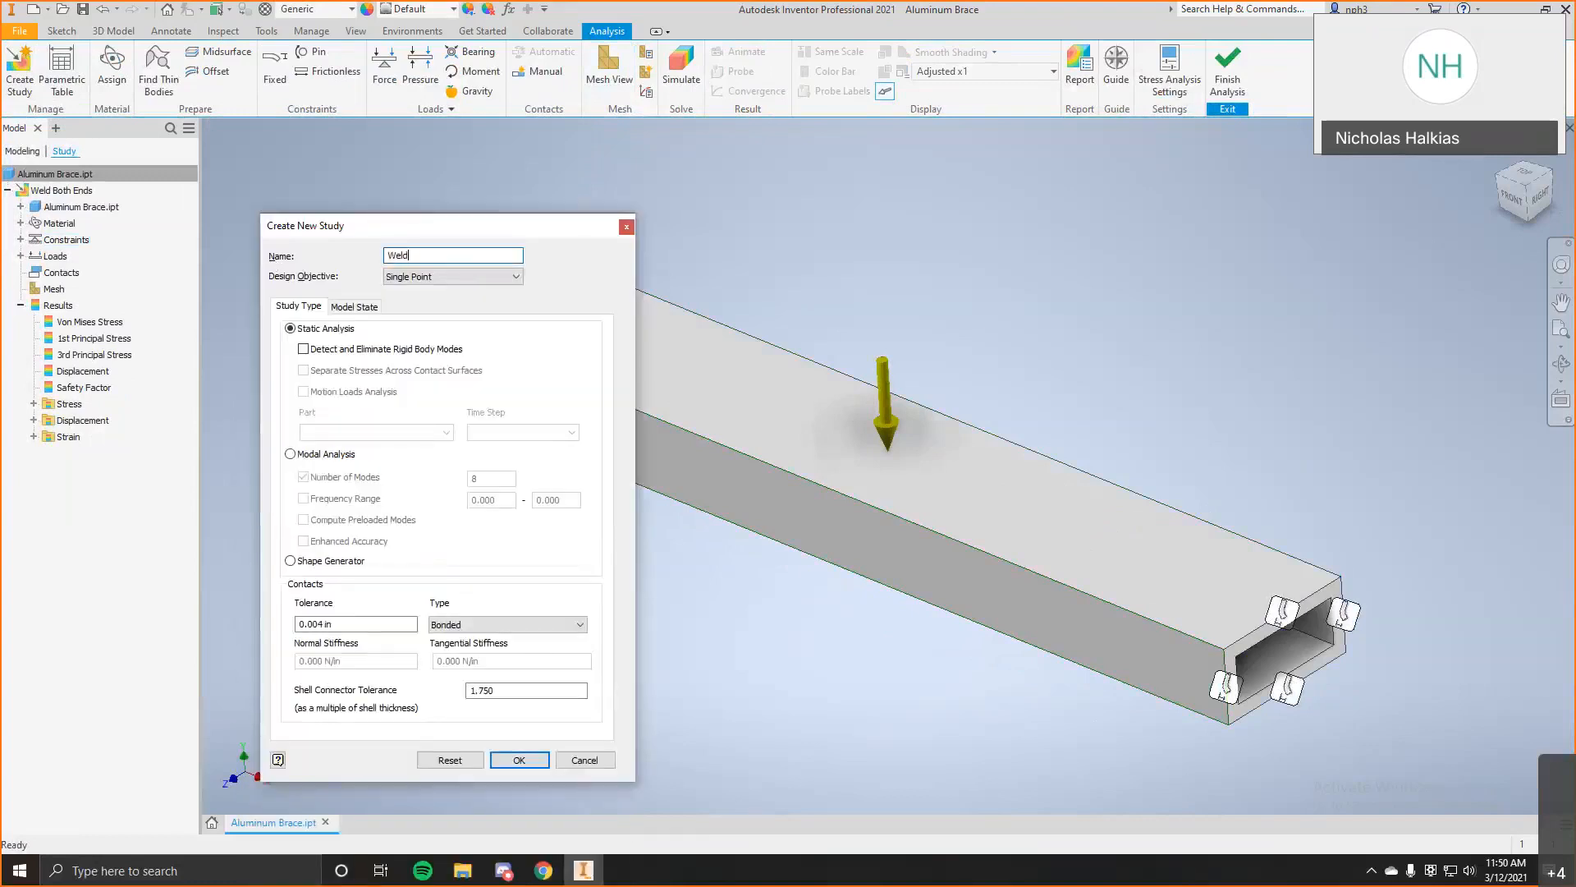
text( One End)
click(519, 757)
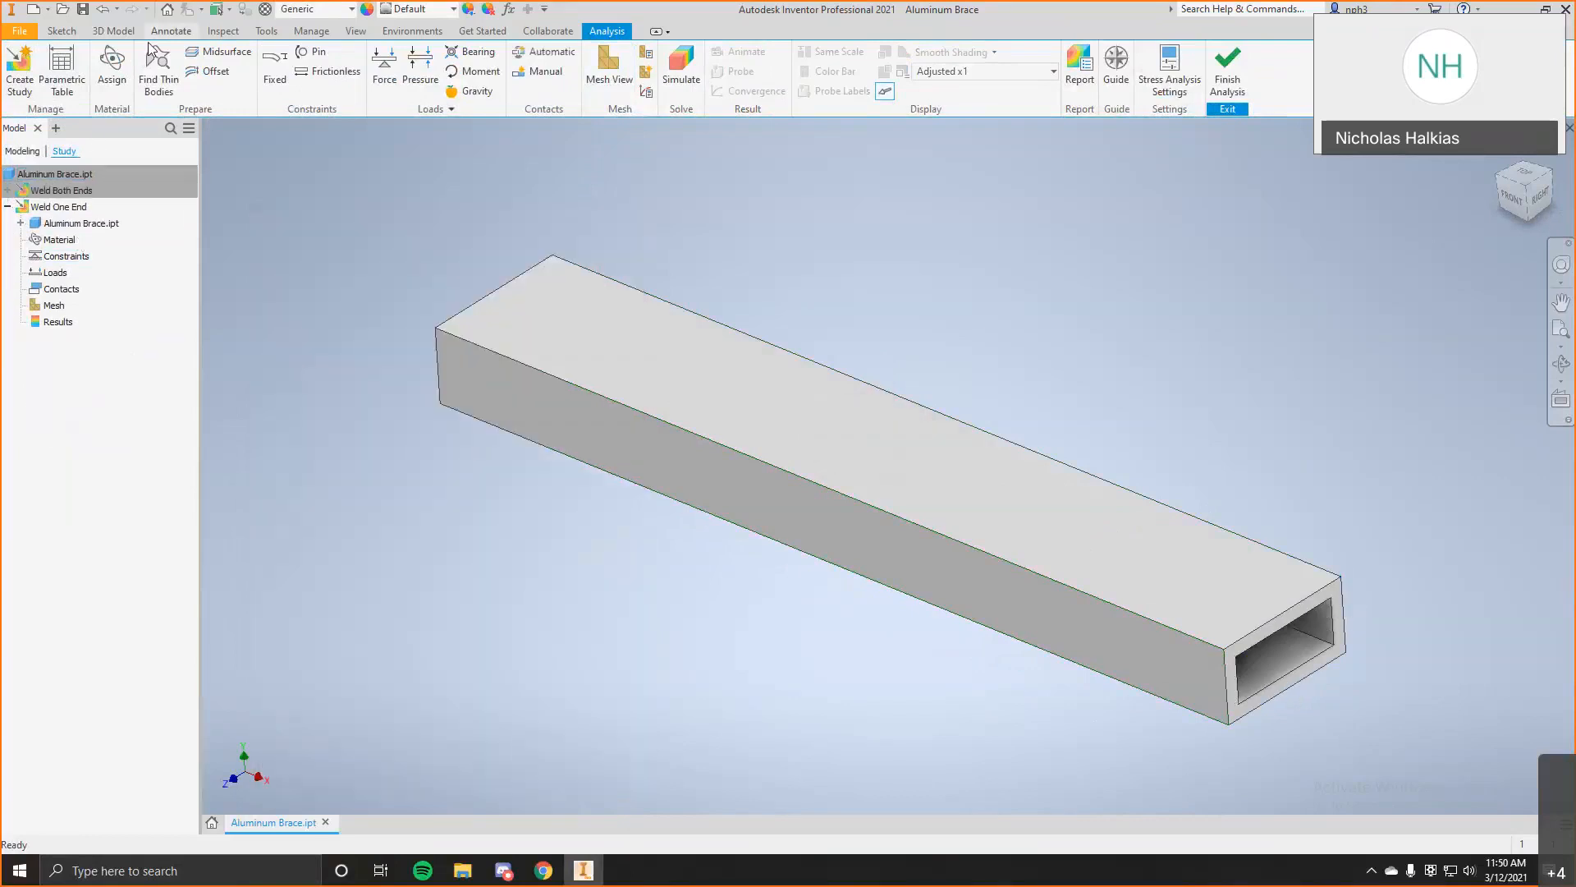
Assign Aluminum 6061 as the override material for the brace in the "Weld One End" study.
click(119, 73)
click(523, 173)
click(528, 173)
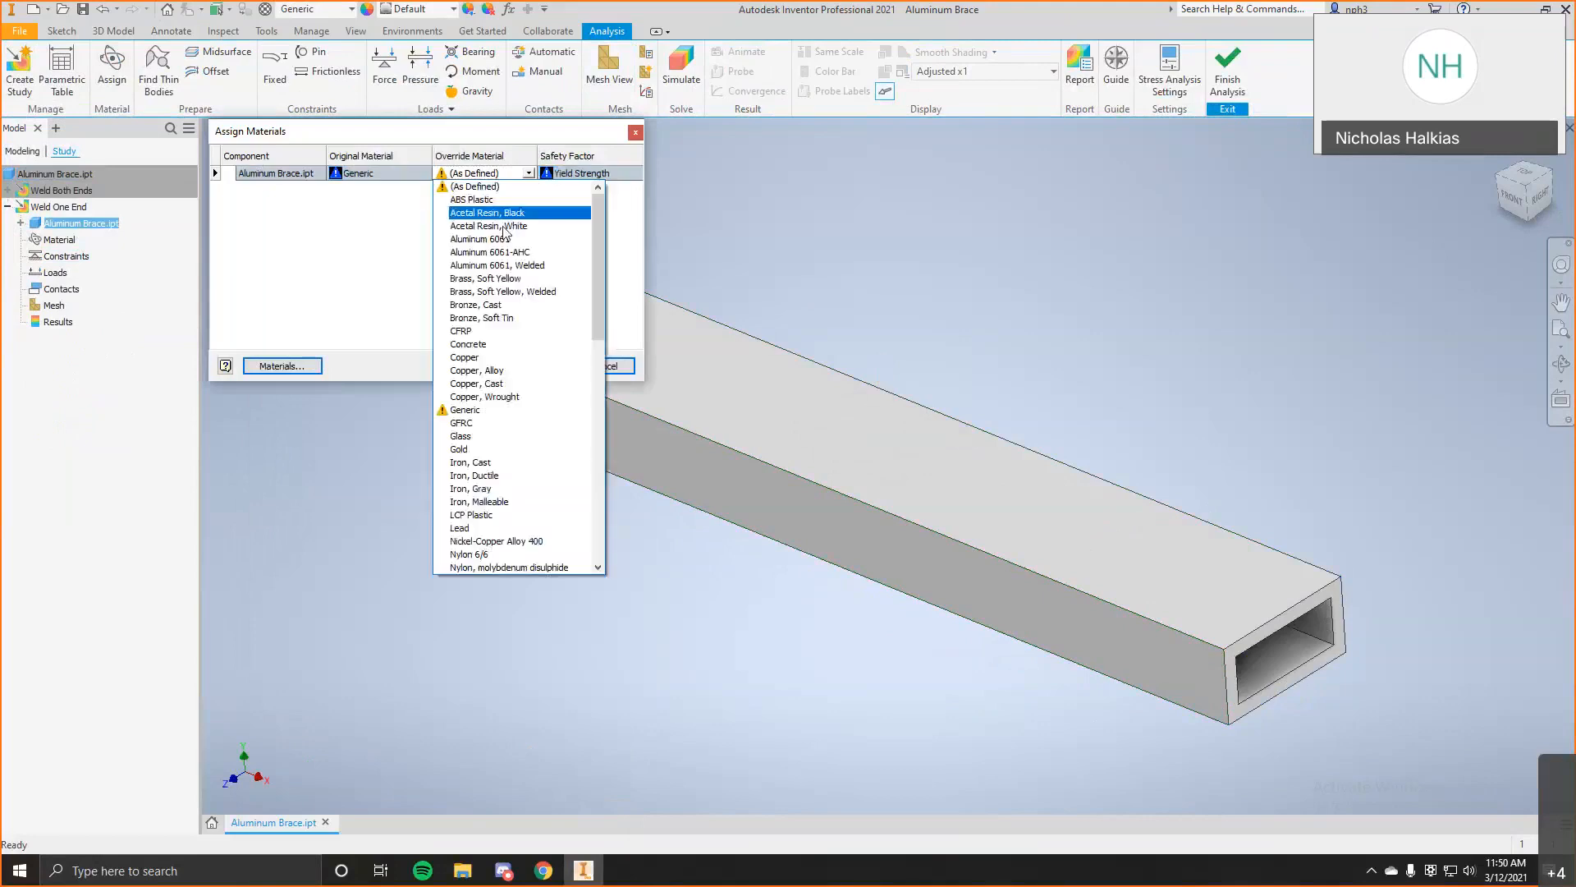
click(515, 239)
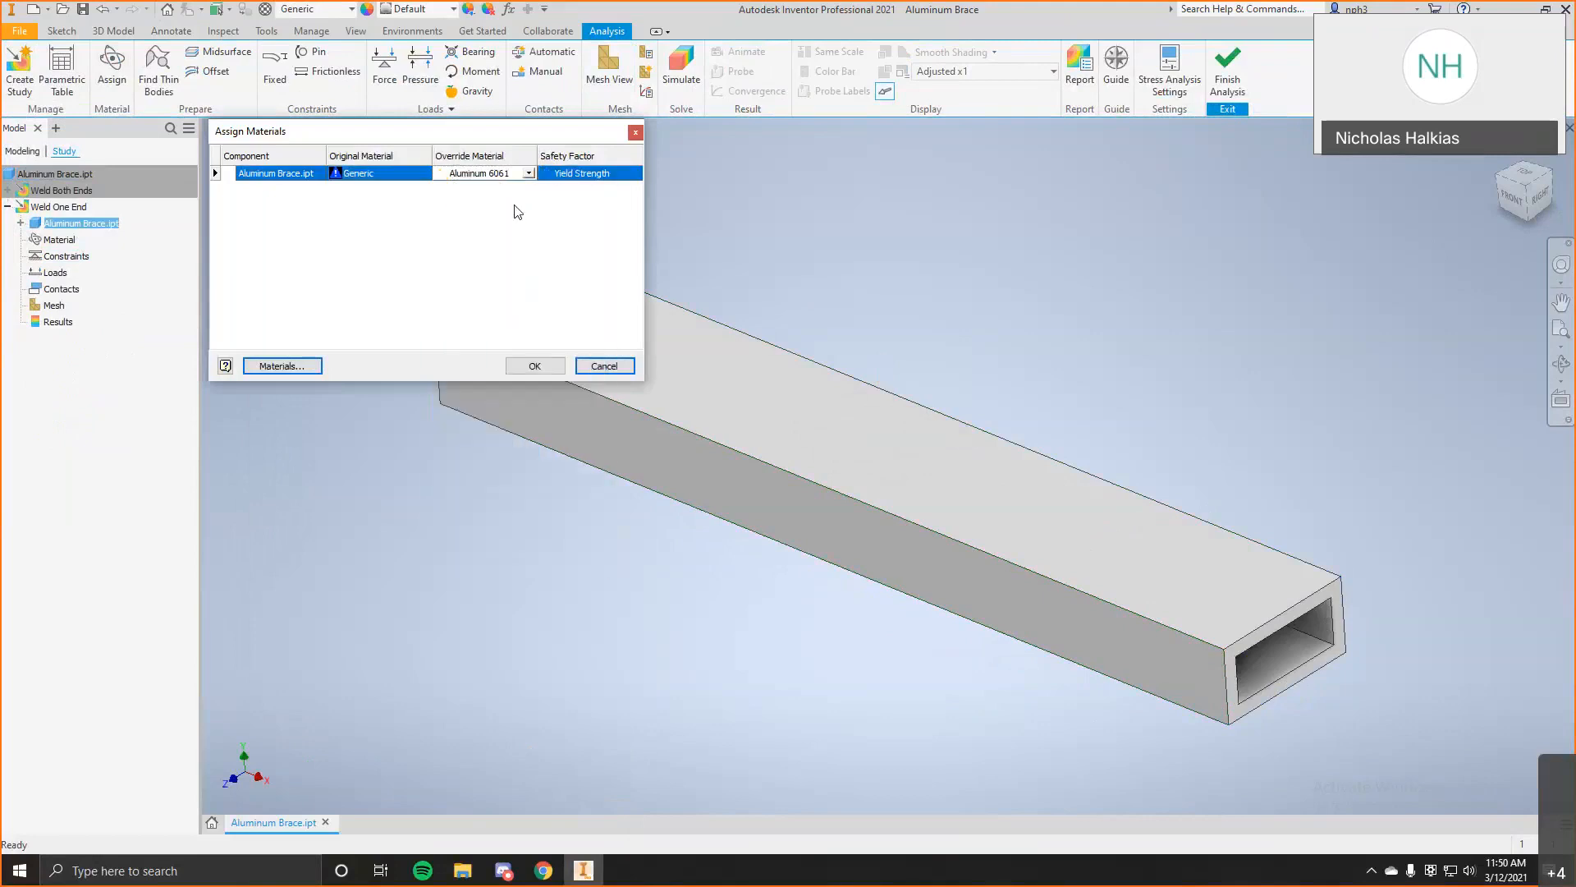
click(550, 364)
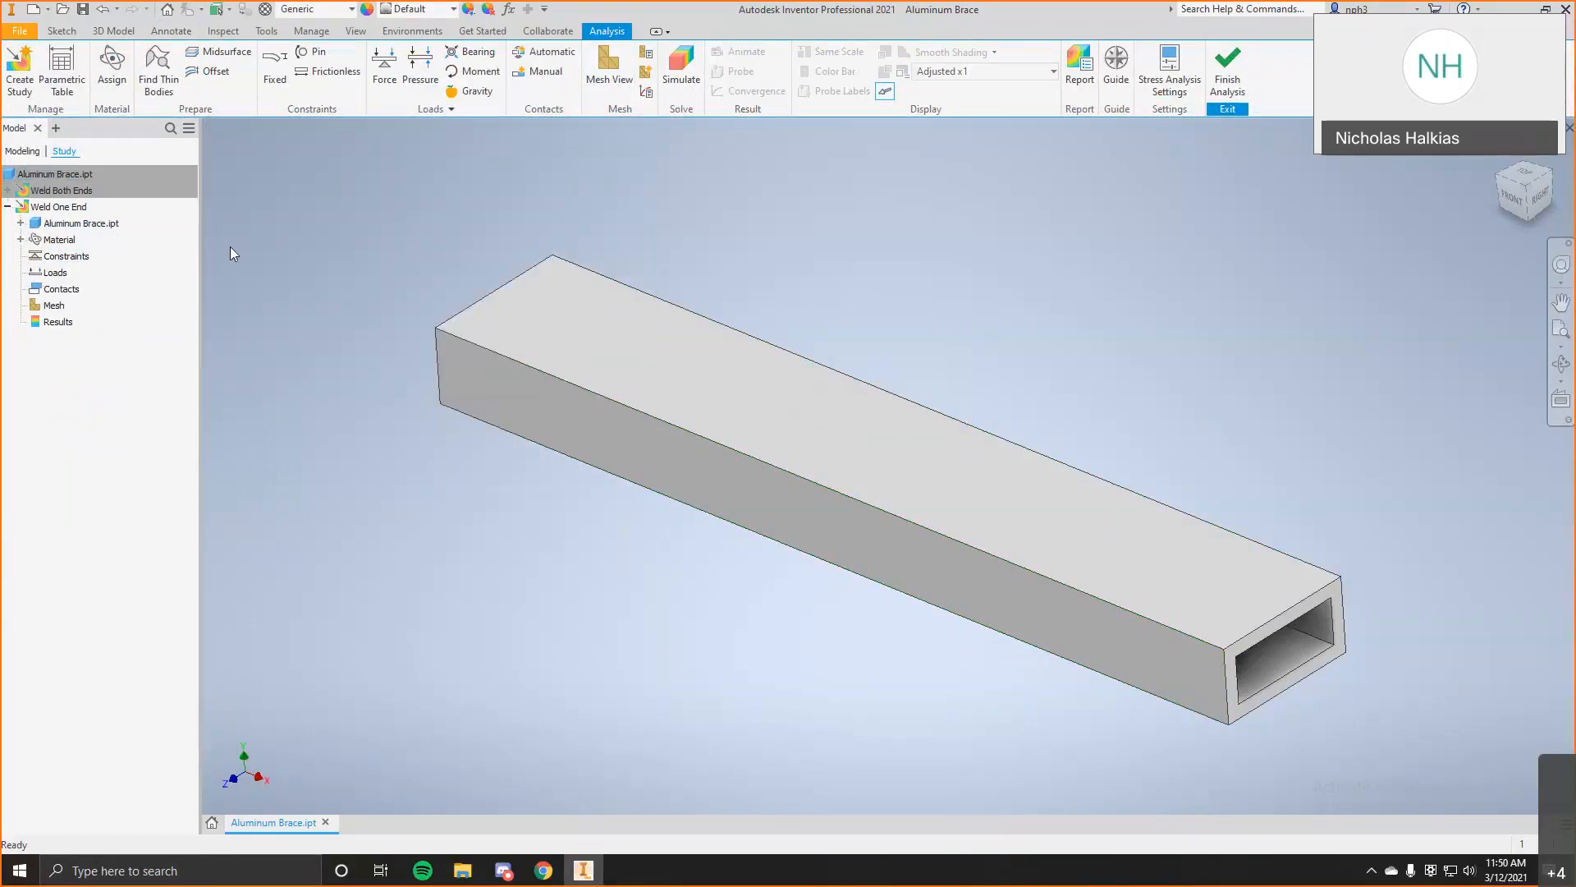
Apply a fixed constraint to the four outer edges at the brace's near end.
click(274, 65)
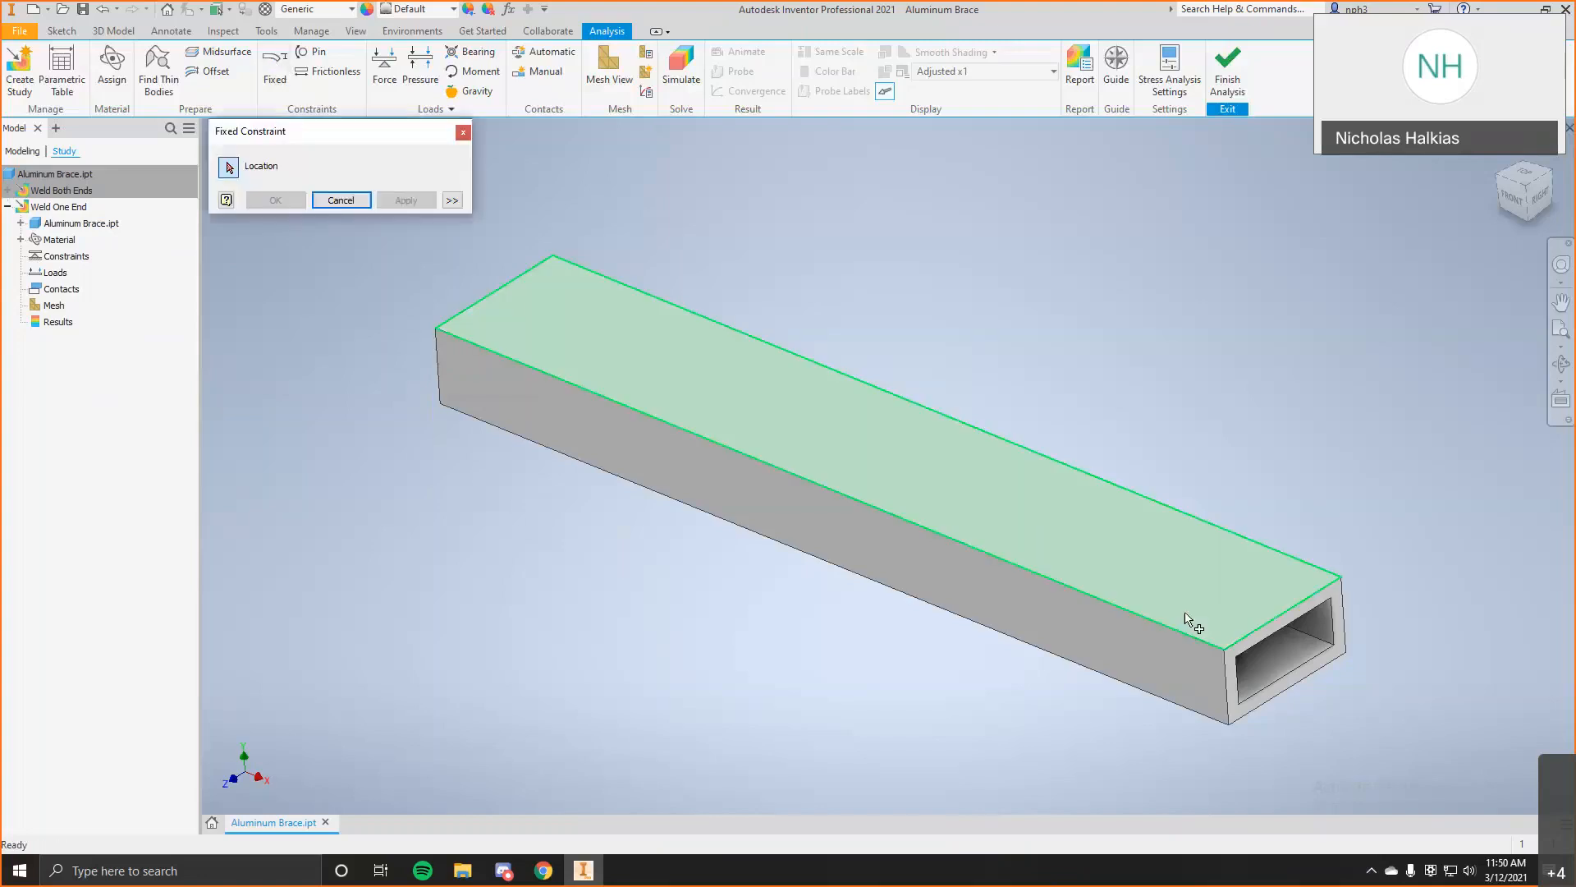
click(1223, 675)
click(1346, 630)
click(1328, 665)
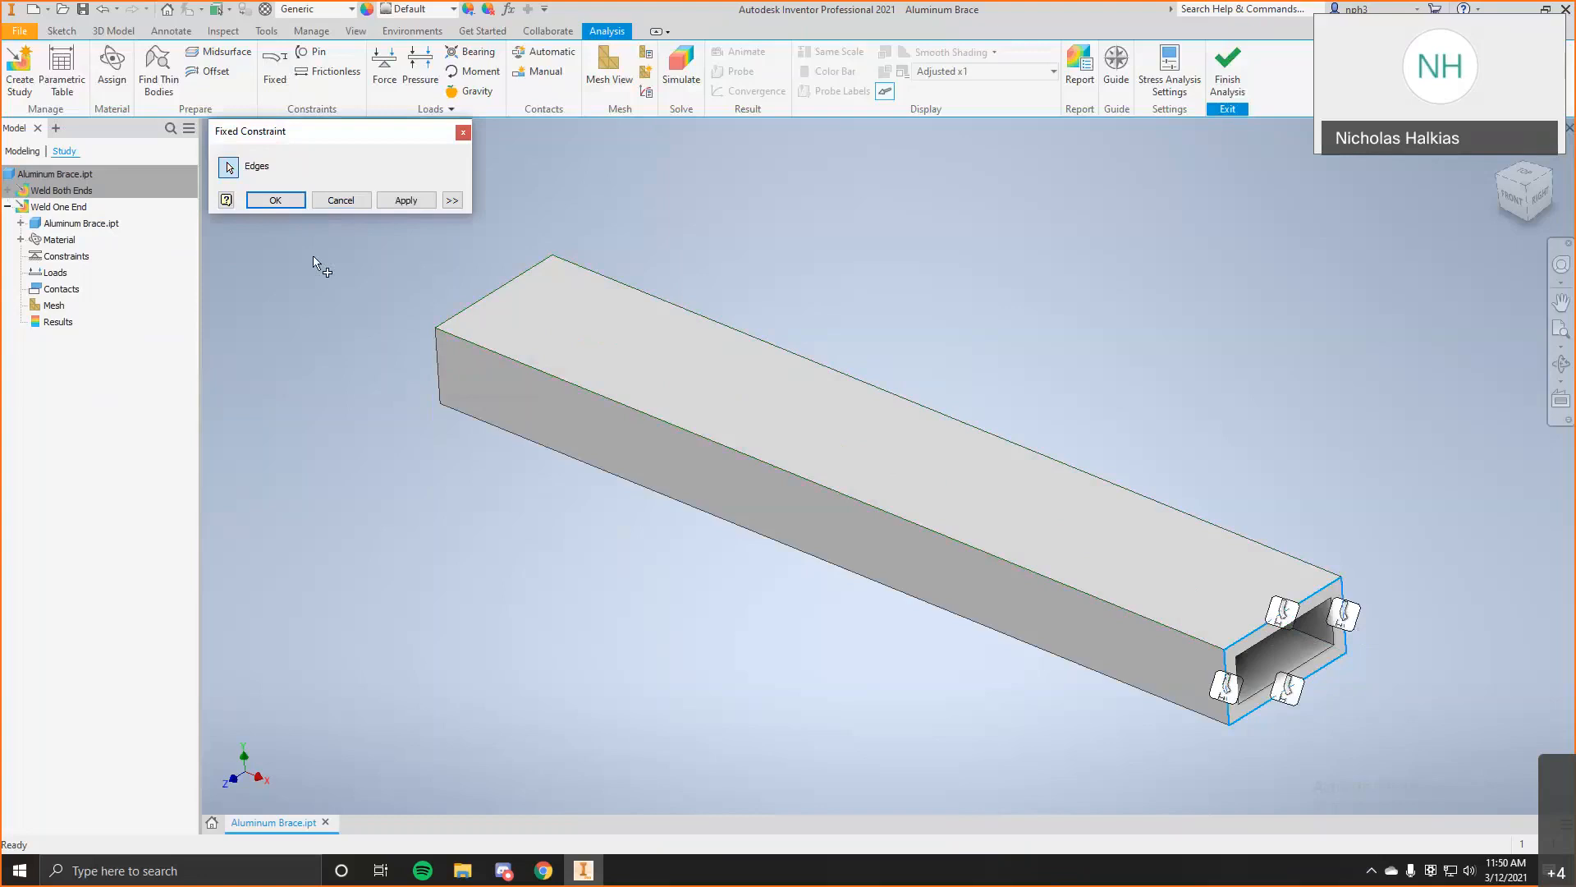
click(406, 200)
click(463, 132)
Apply a downward force of 200 lbf to the top edge at the brace's free end, using a vertical edge for direction.
click(384, 66)
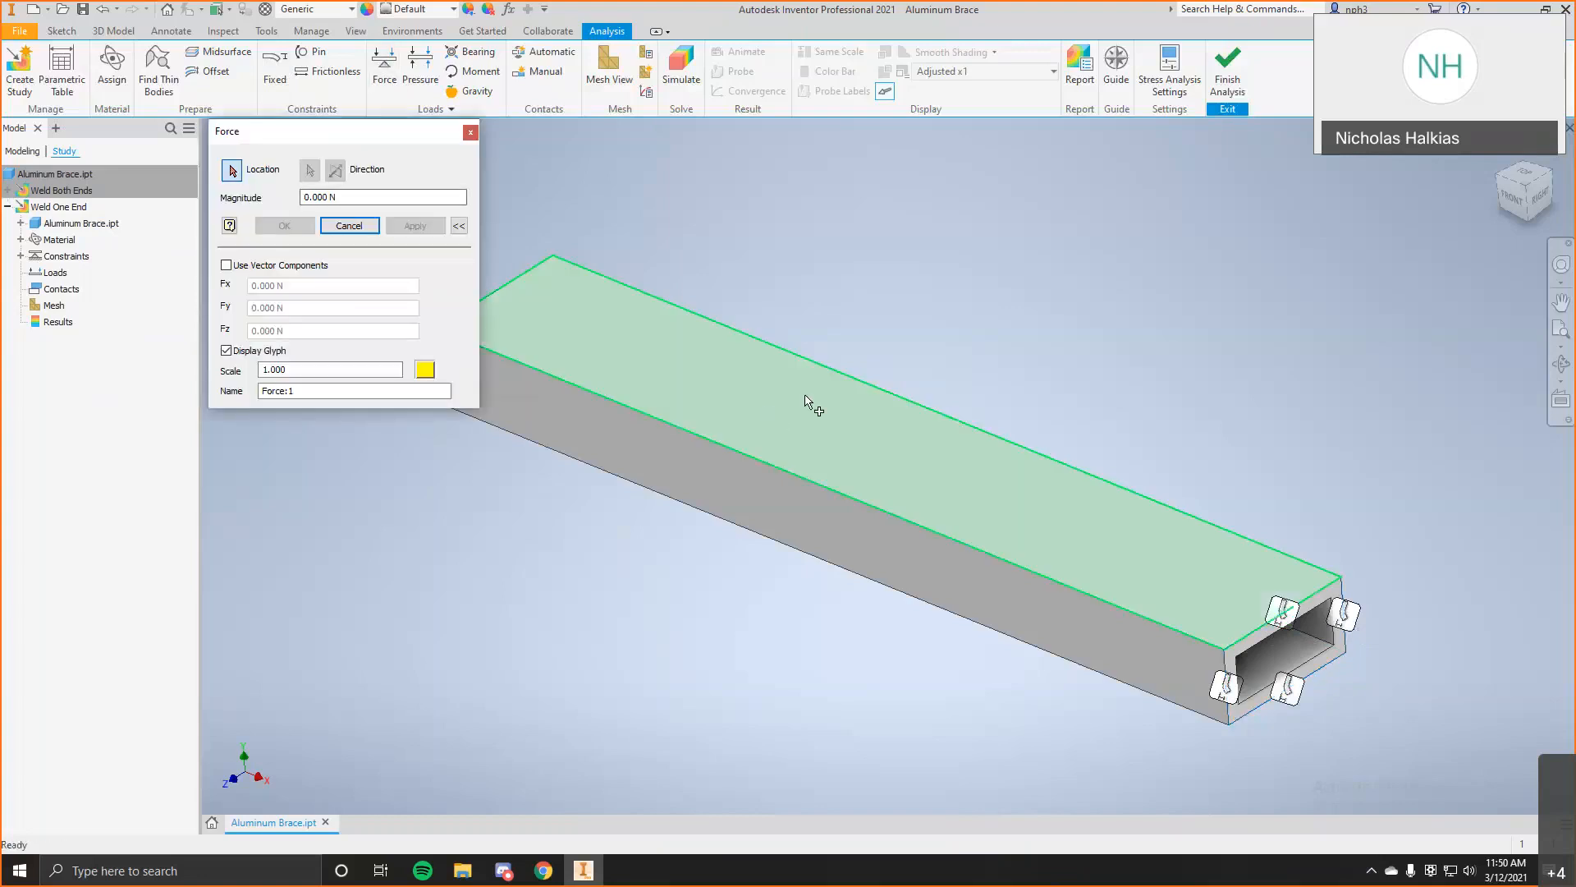
scroll(493, 250, up, 5)
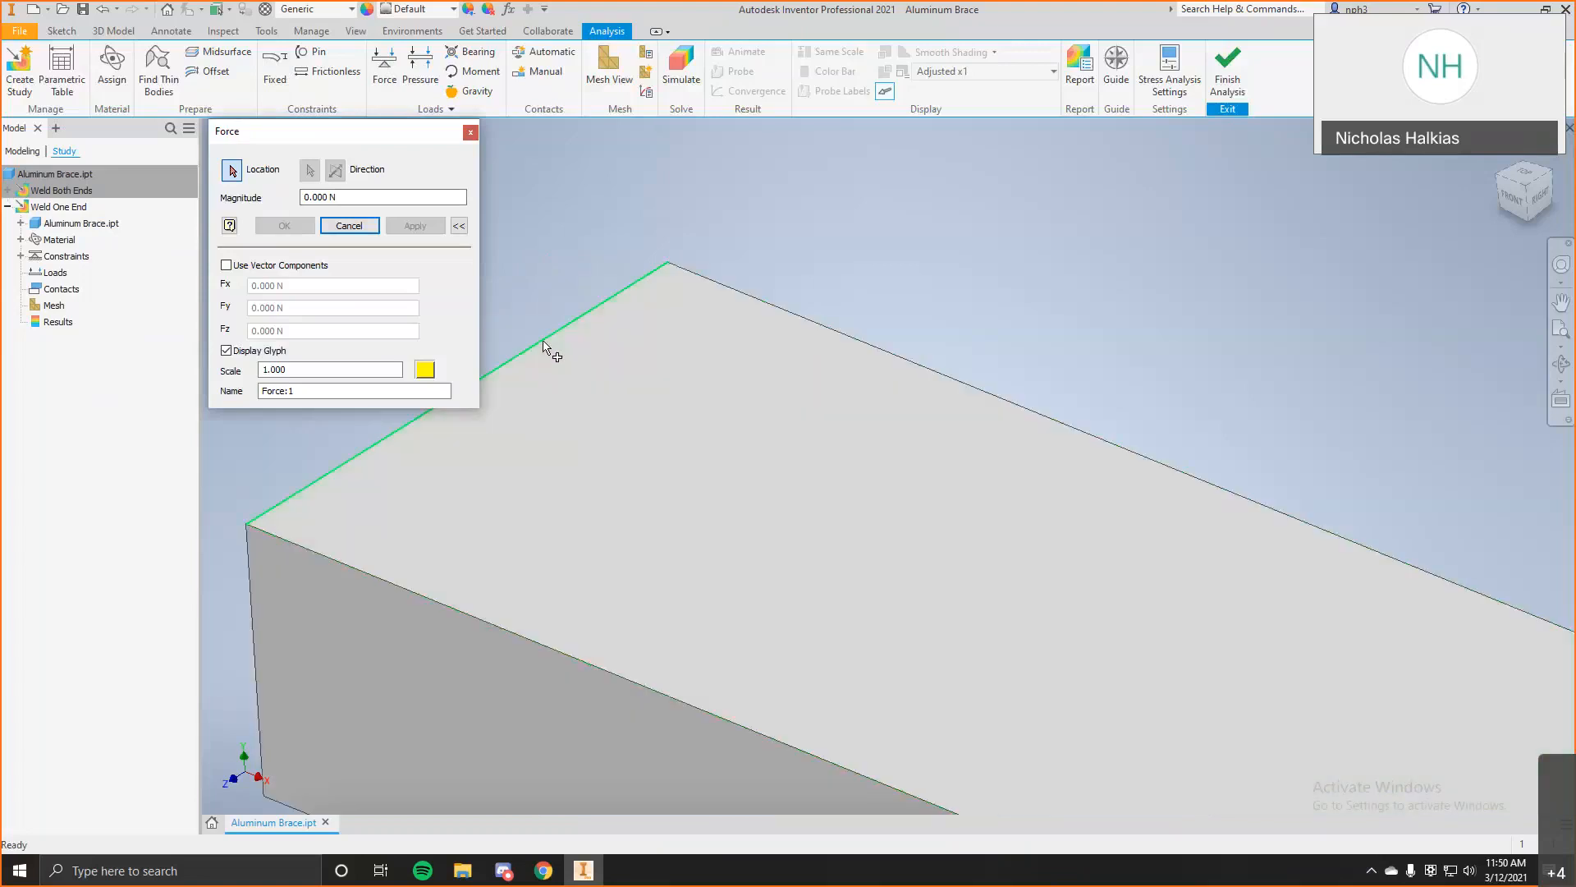
click(543, 343)
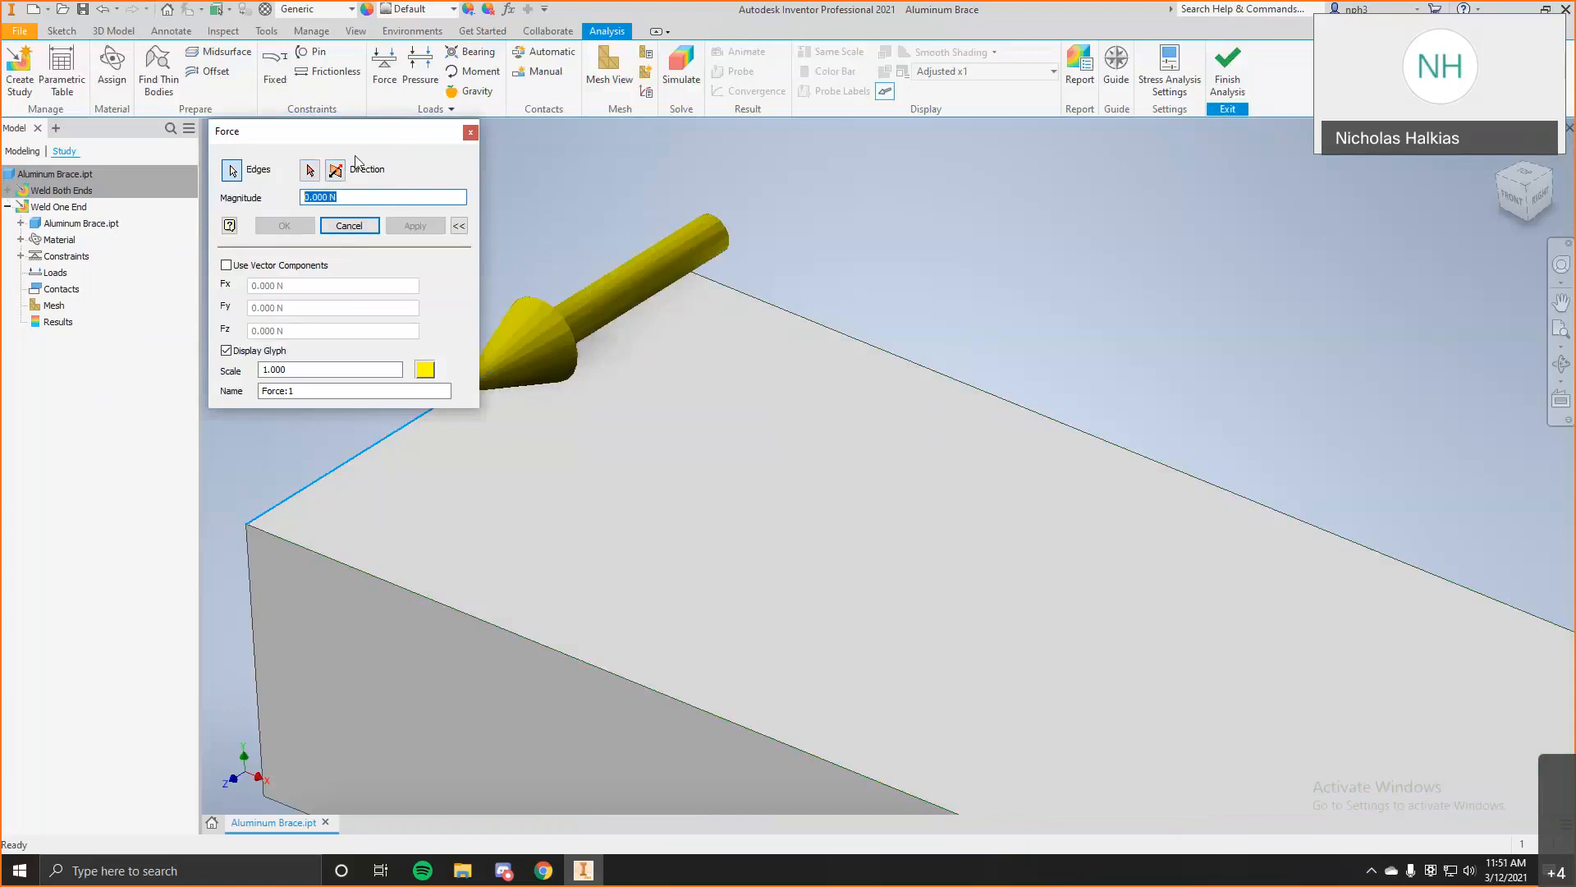
click(311, 170)
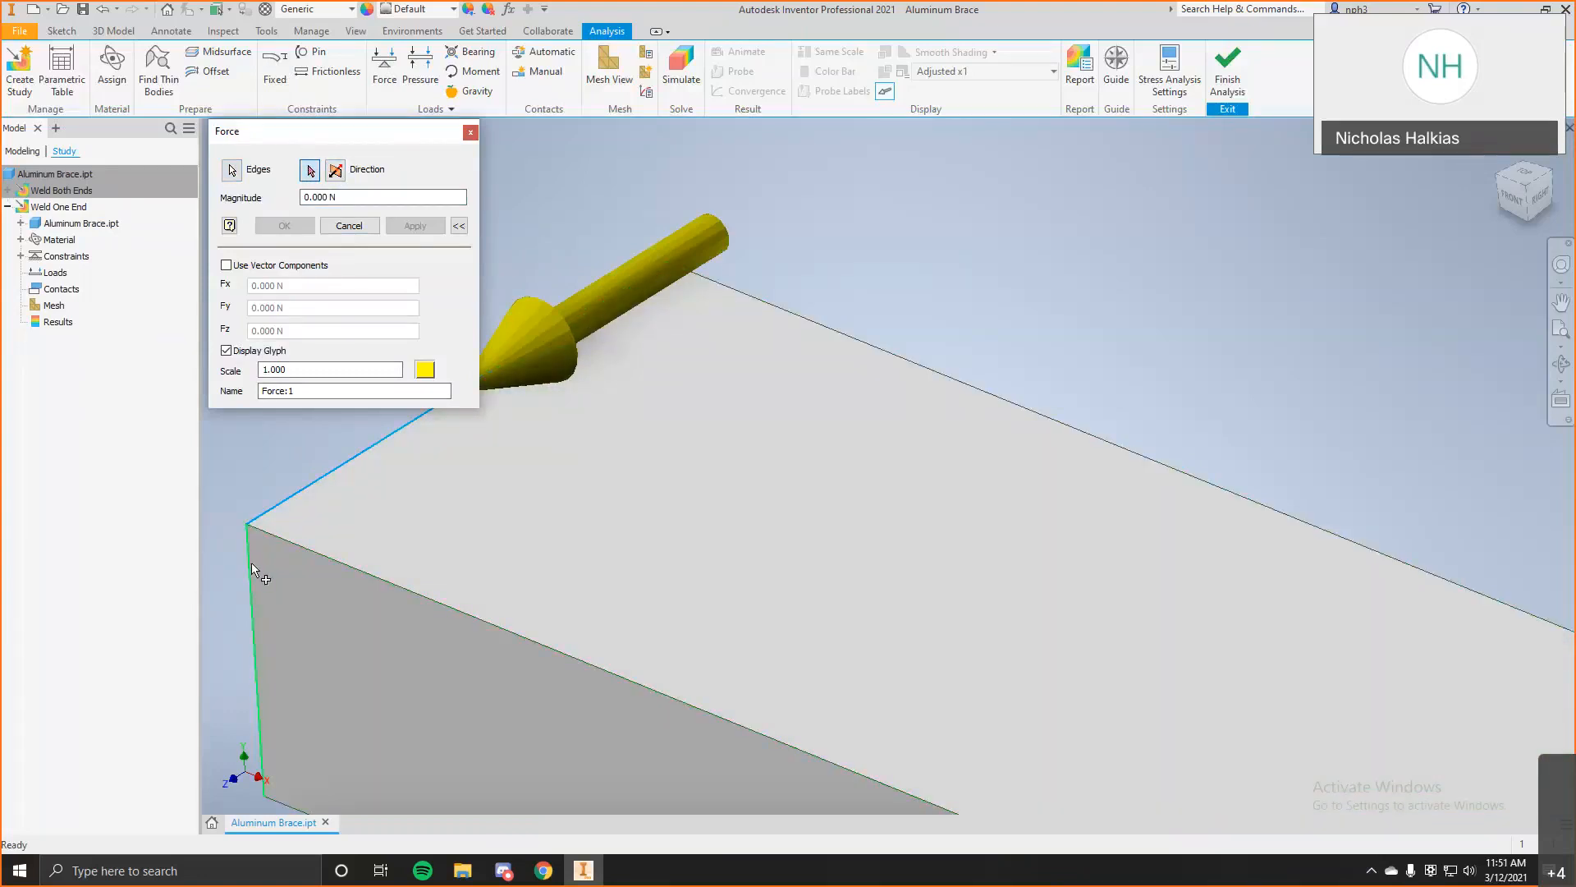
click(252, 563)
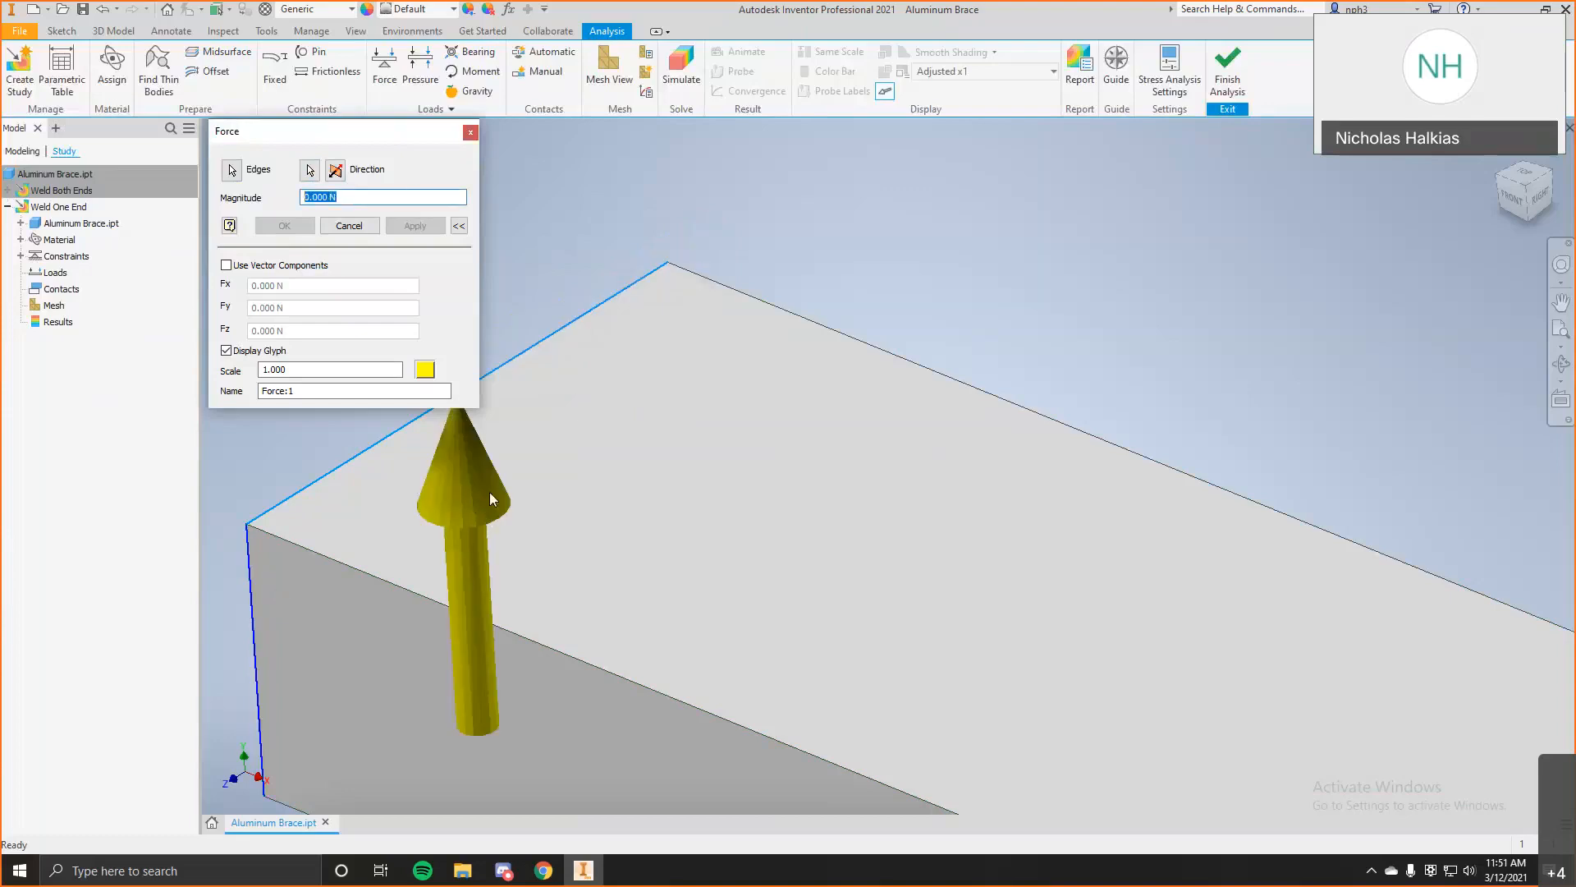
click(341, 173)
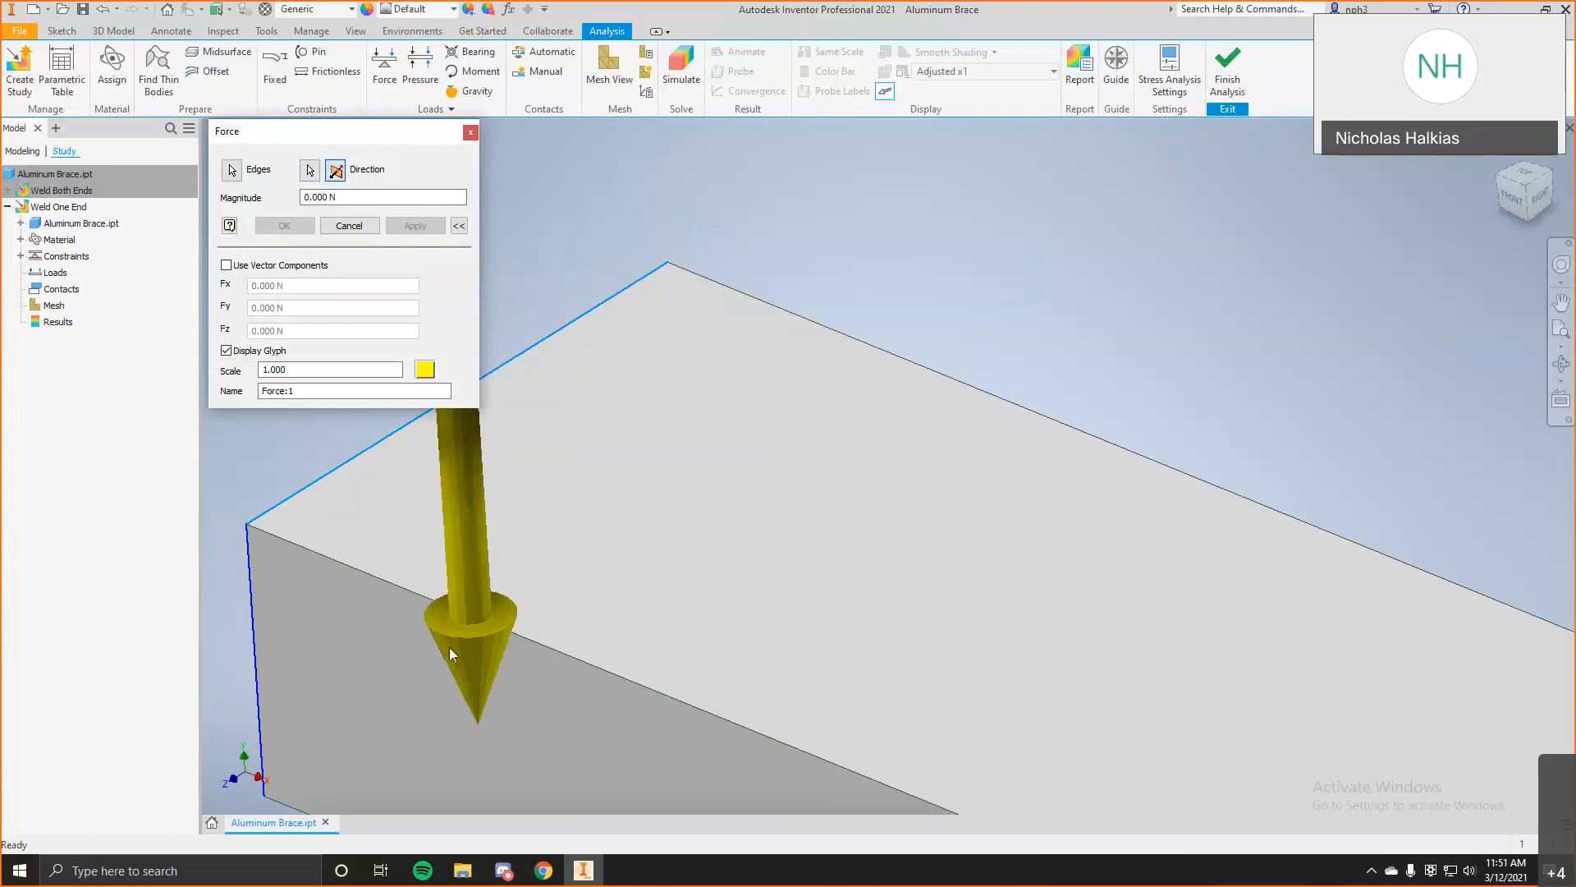
click(312, 197)
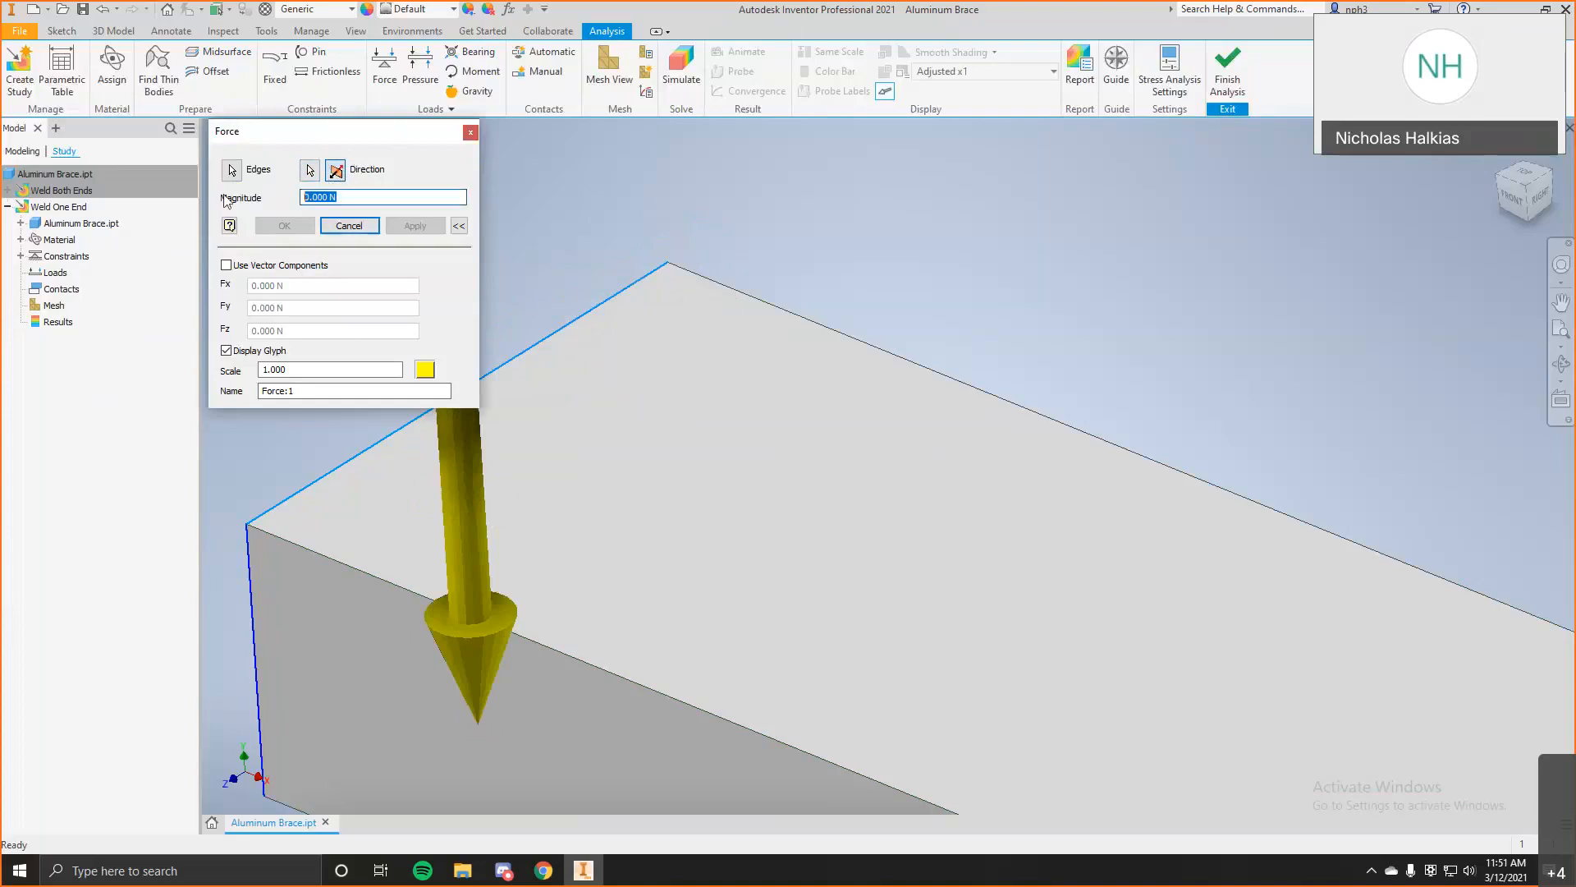
text(200 lbf)
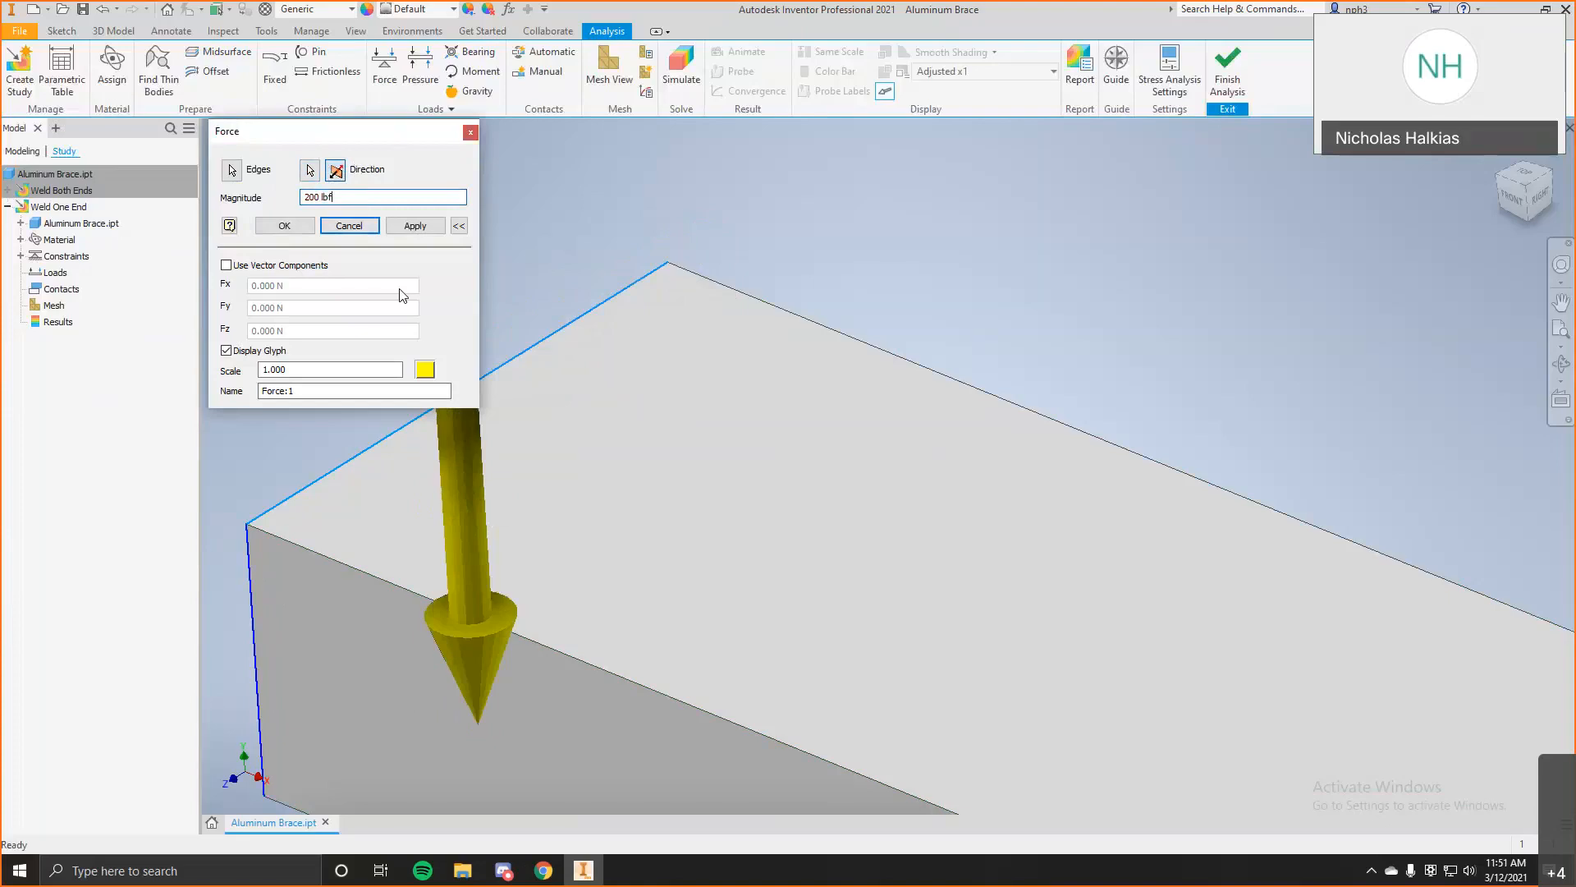
click(415, 225)
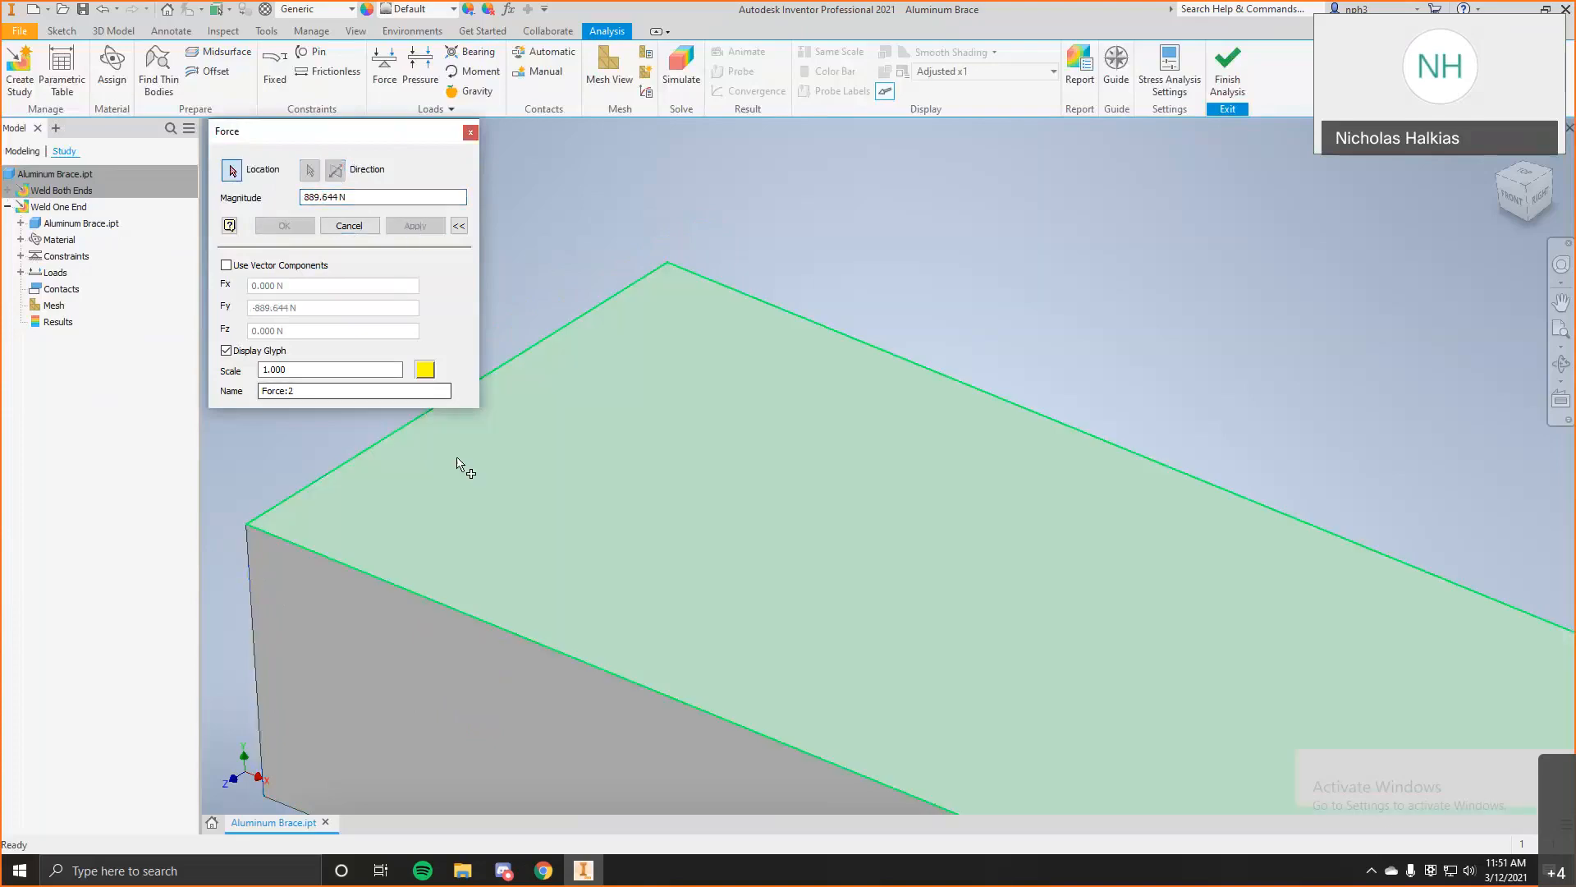
click(1501, 183)
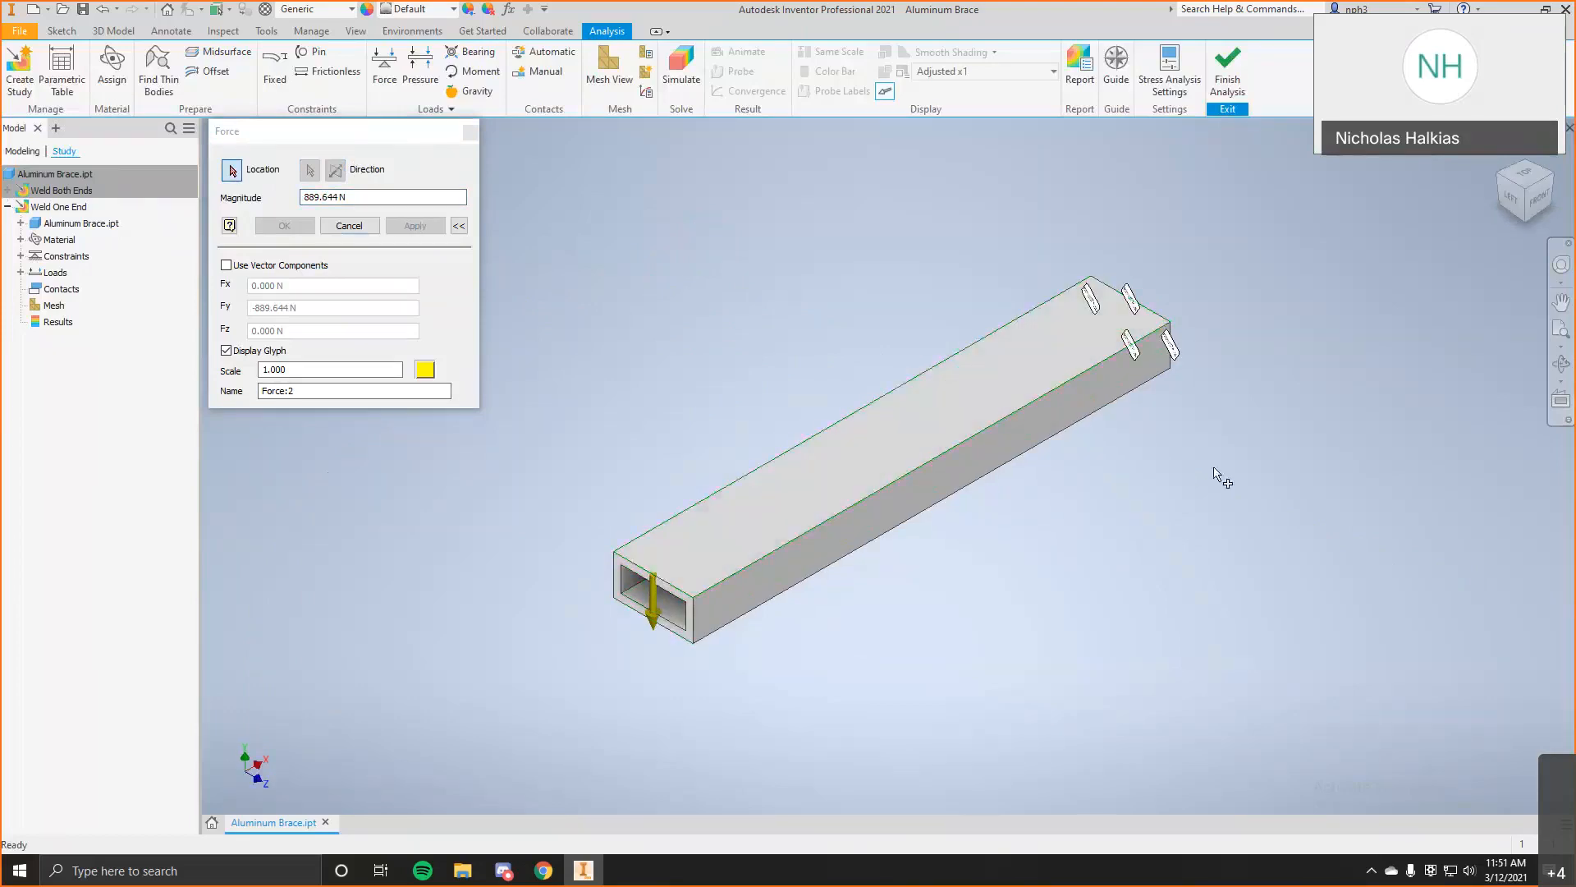
click(1560, 179)
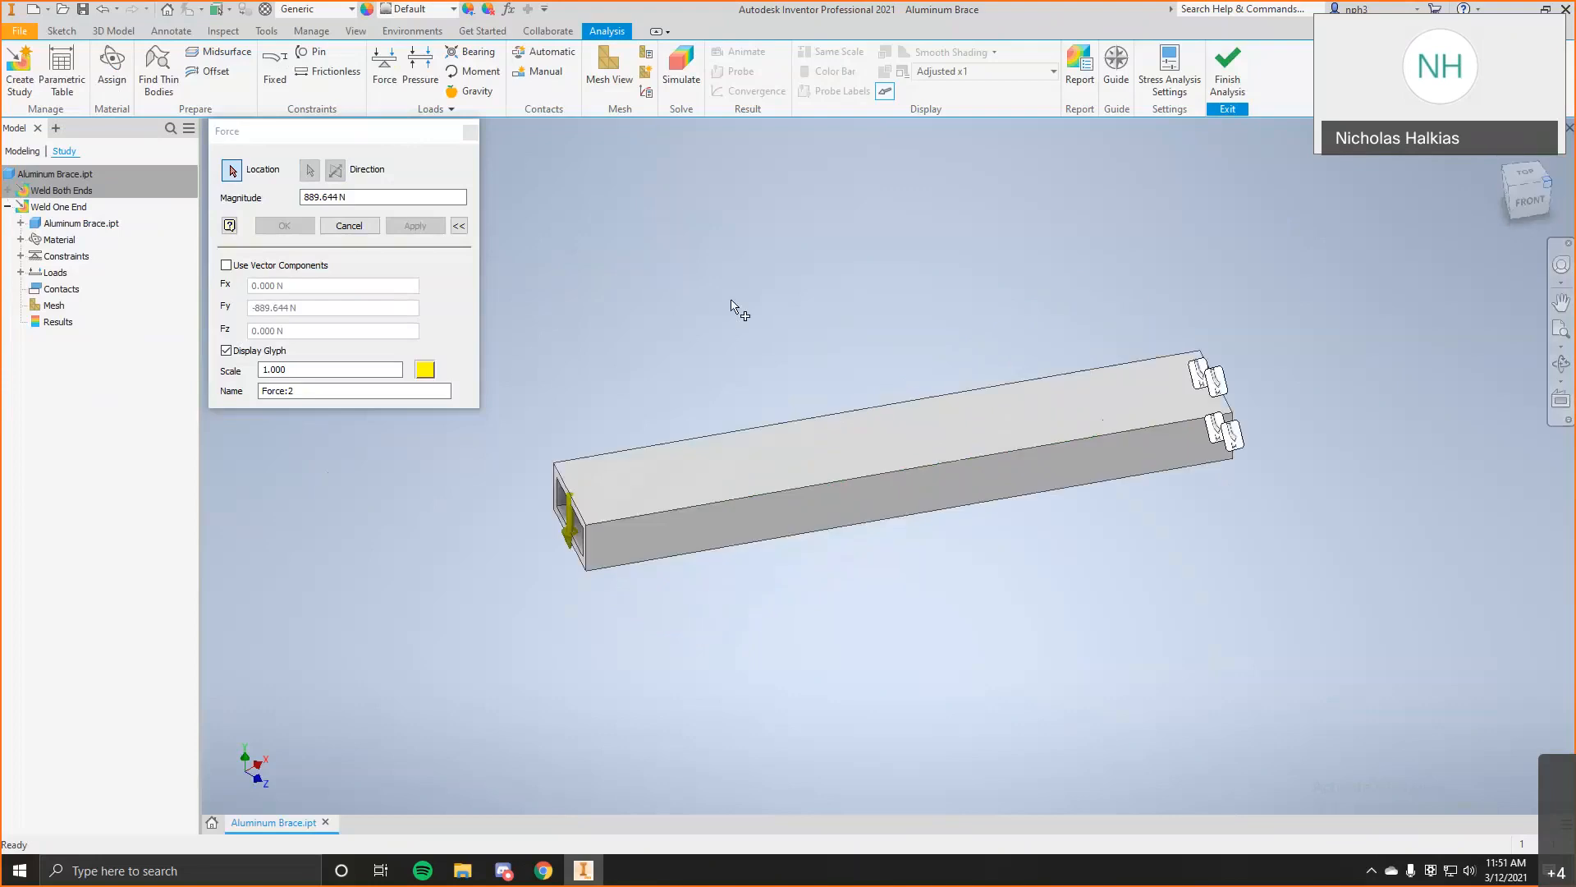
click(471, 138)
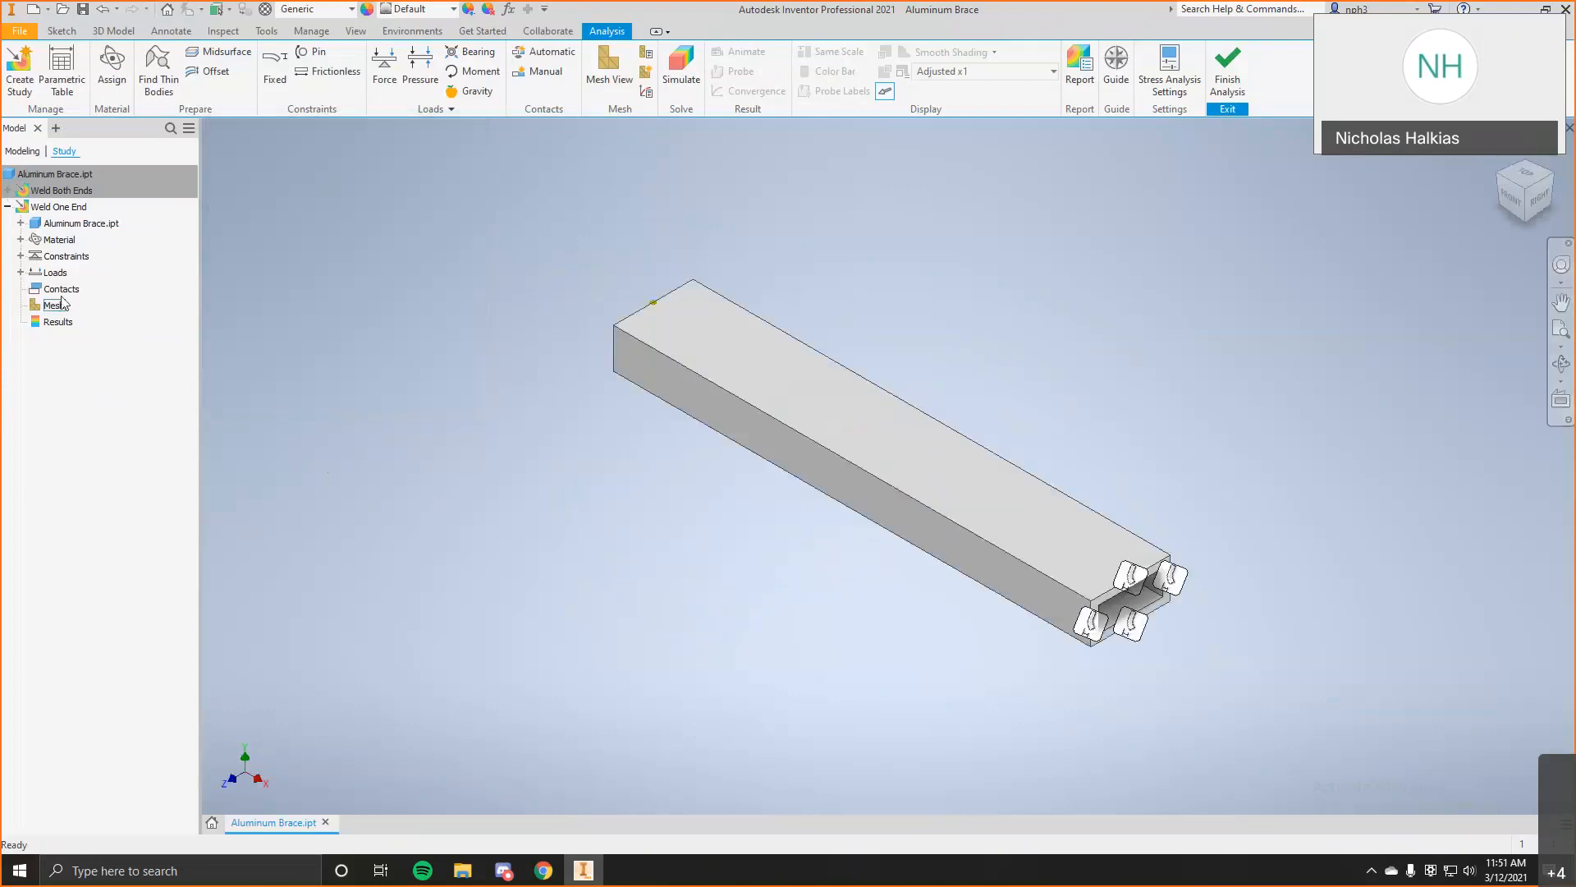
Prepare the "Weld One End" study with automatic contacts and a mesh, and run its simulation.
click(557, 55)
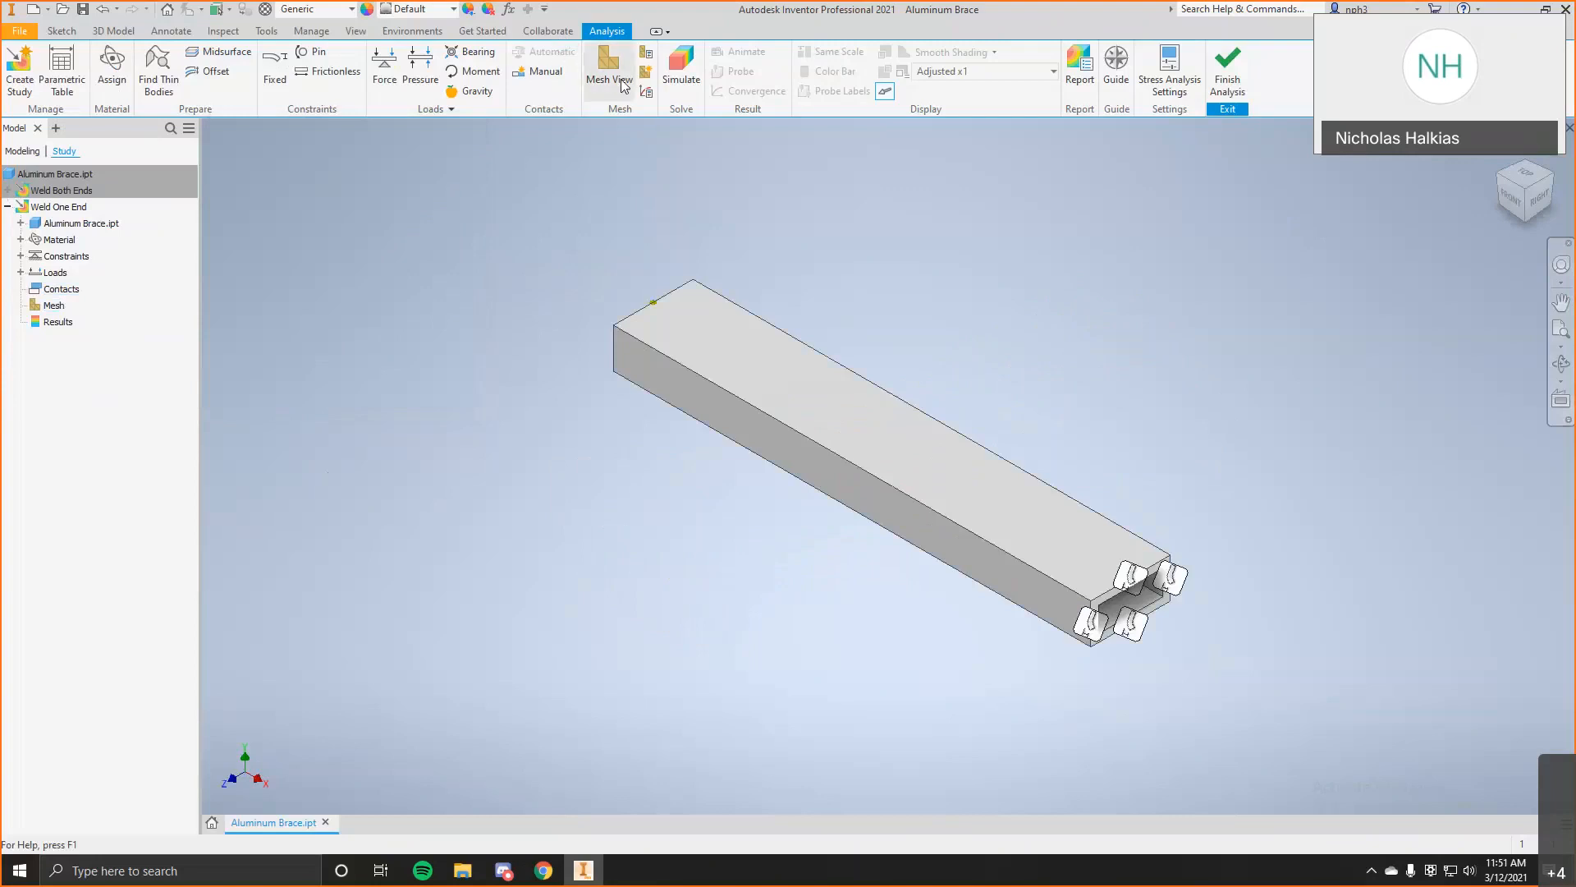
click(609, 68)
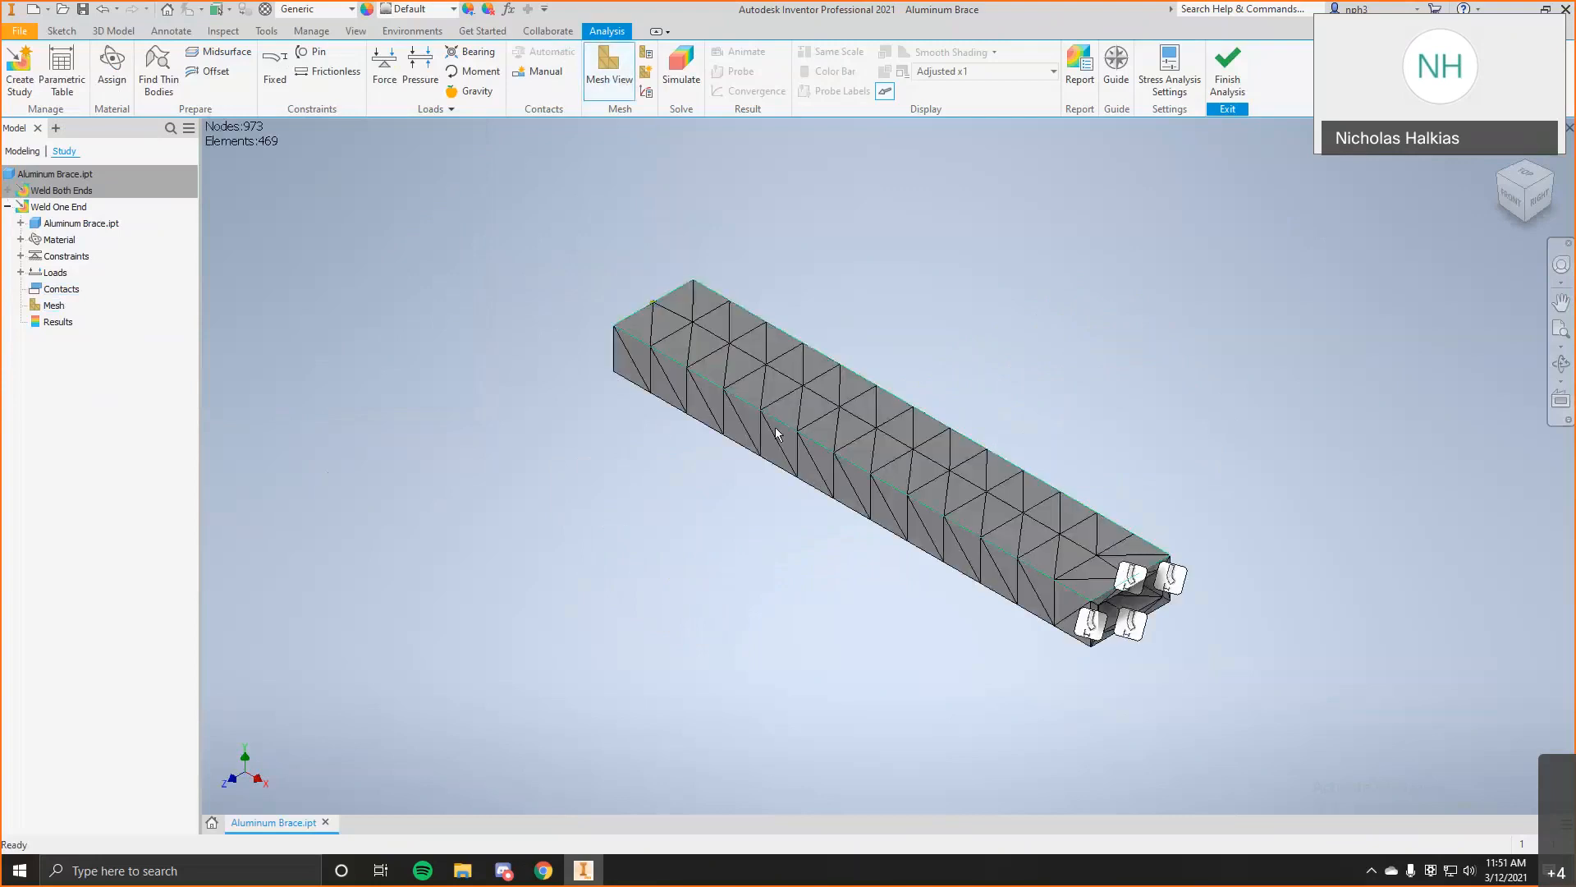
click(692, 68)
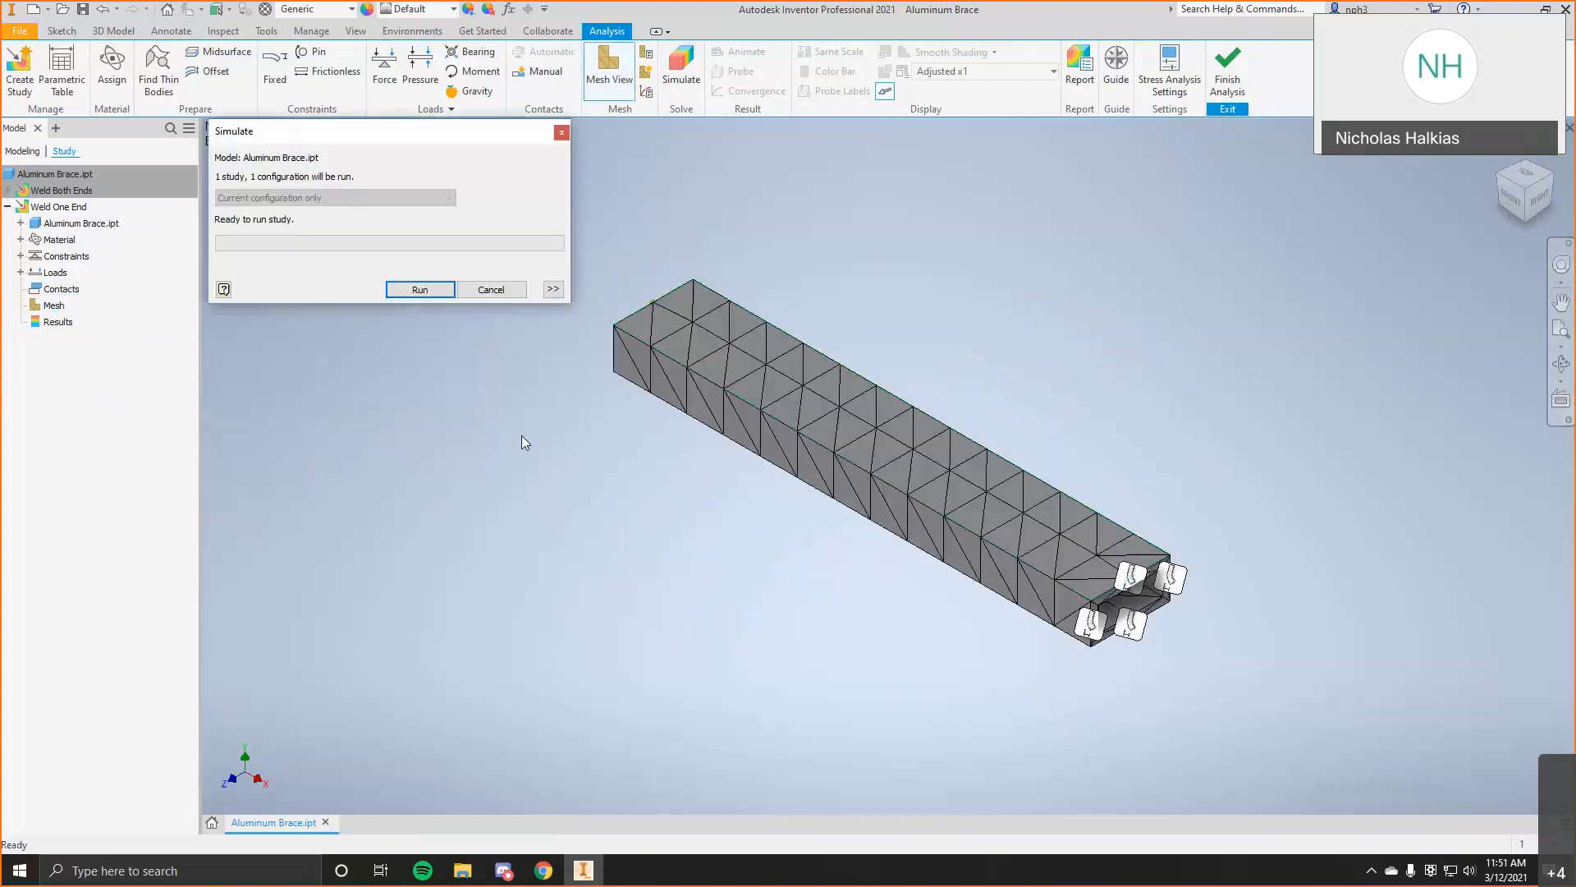
click(448, 292)
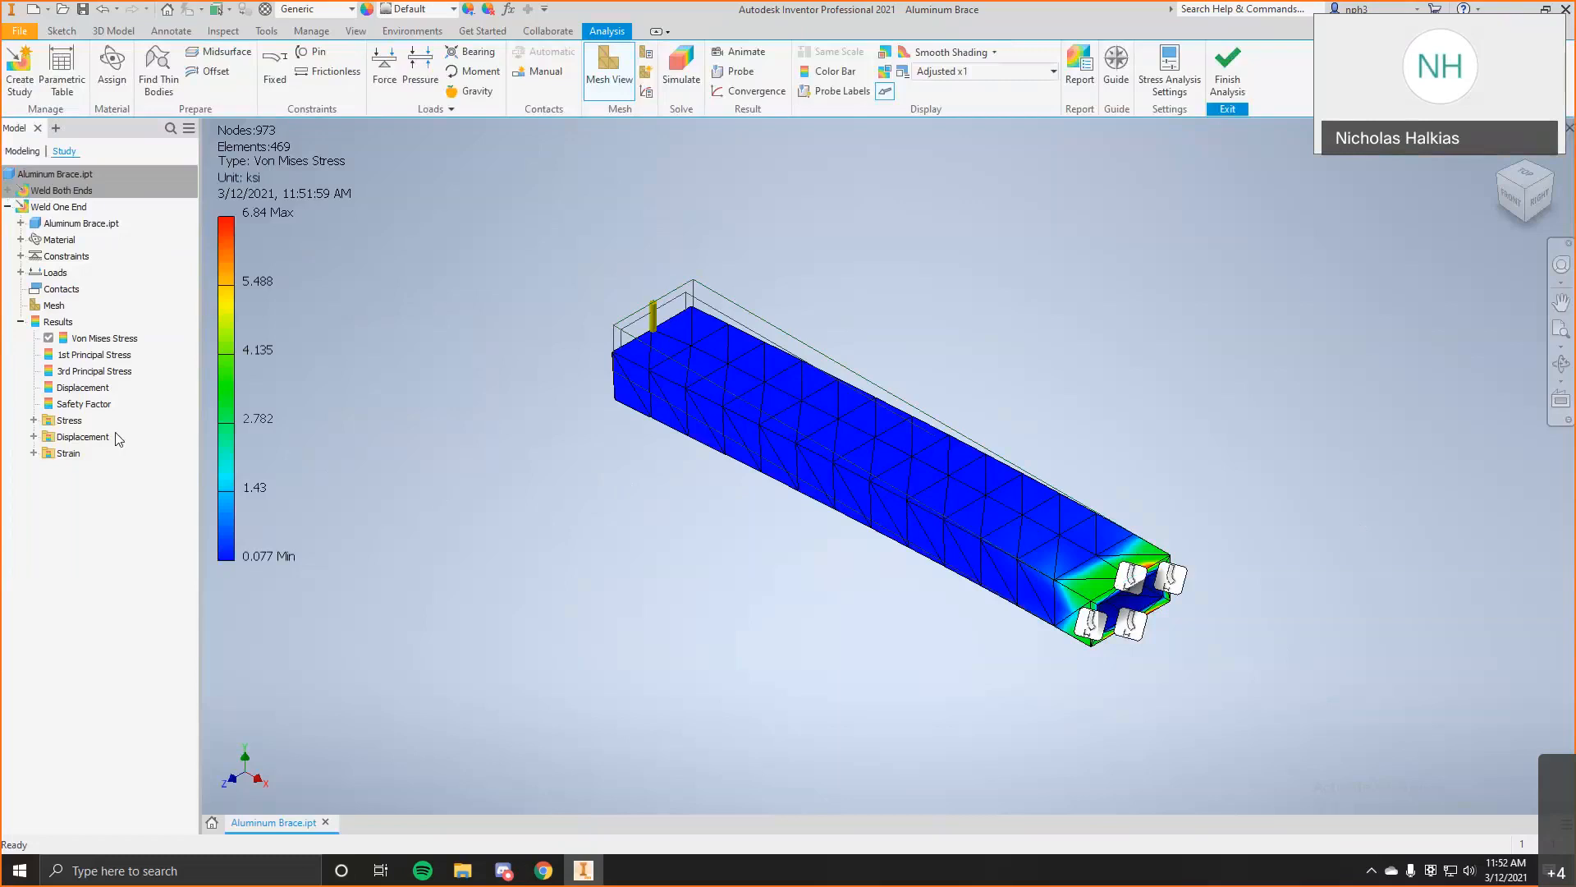
Examine the displacement result along the one-end-welded brace from both ends and from the front.
click(74, 386)
click(74, 386)
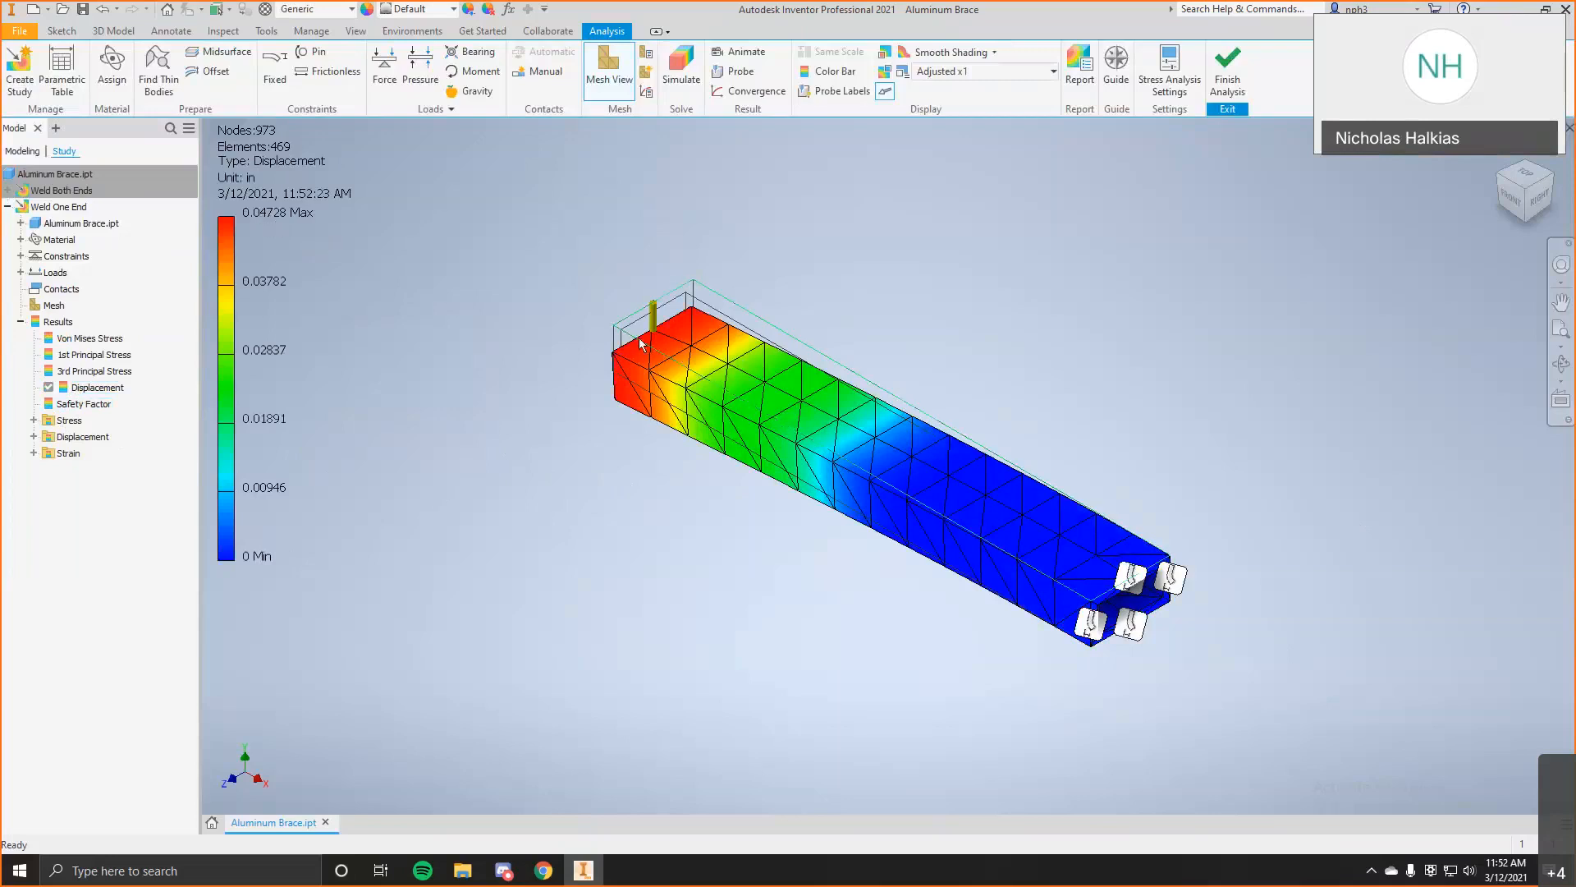
click(1498, 176)
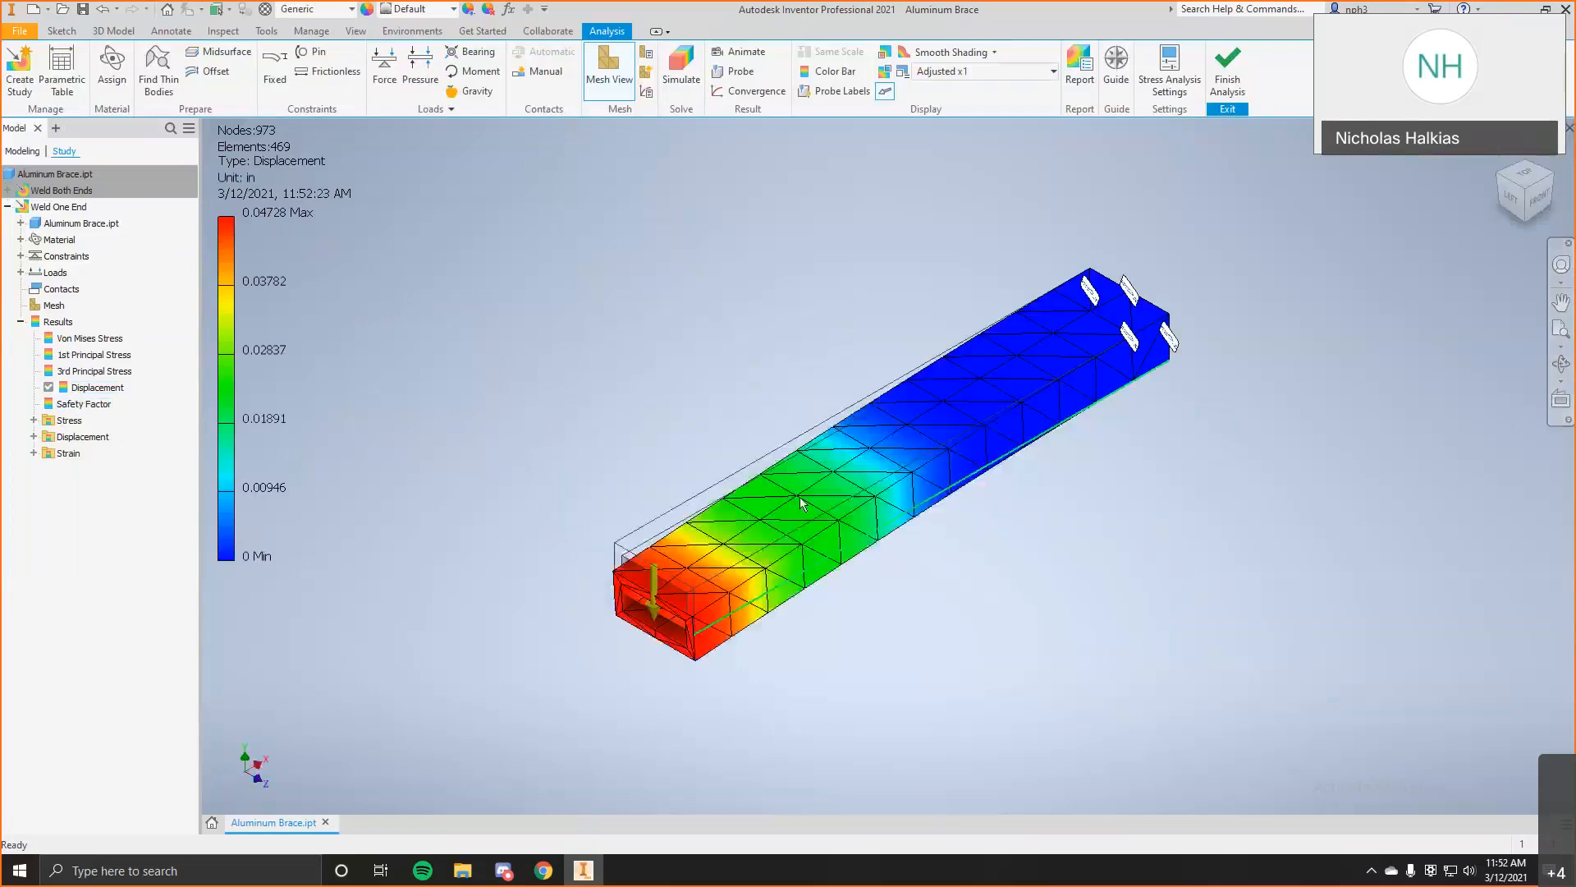
click(1537, 199)
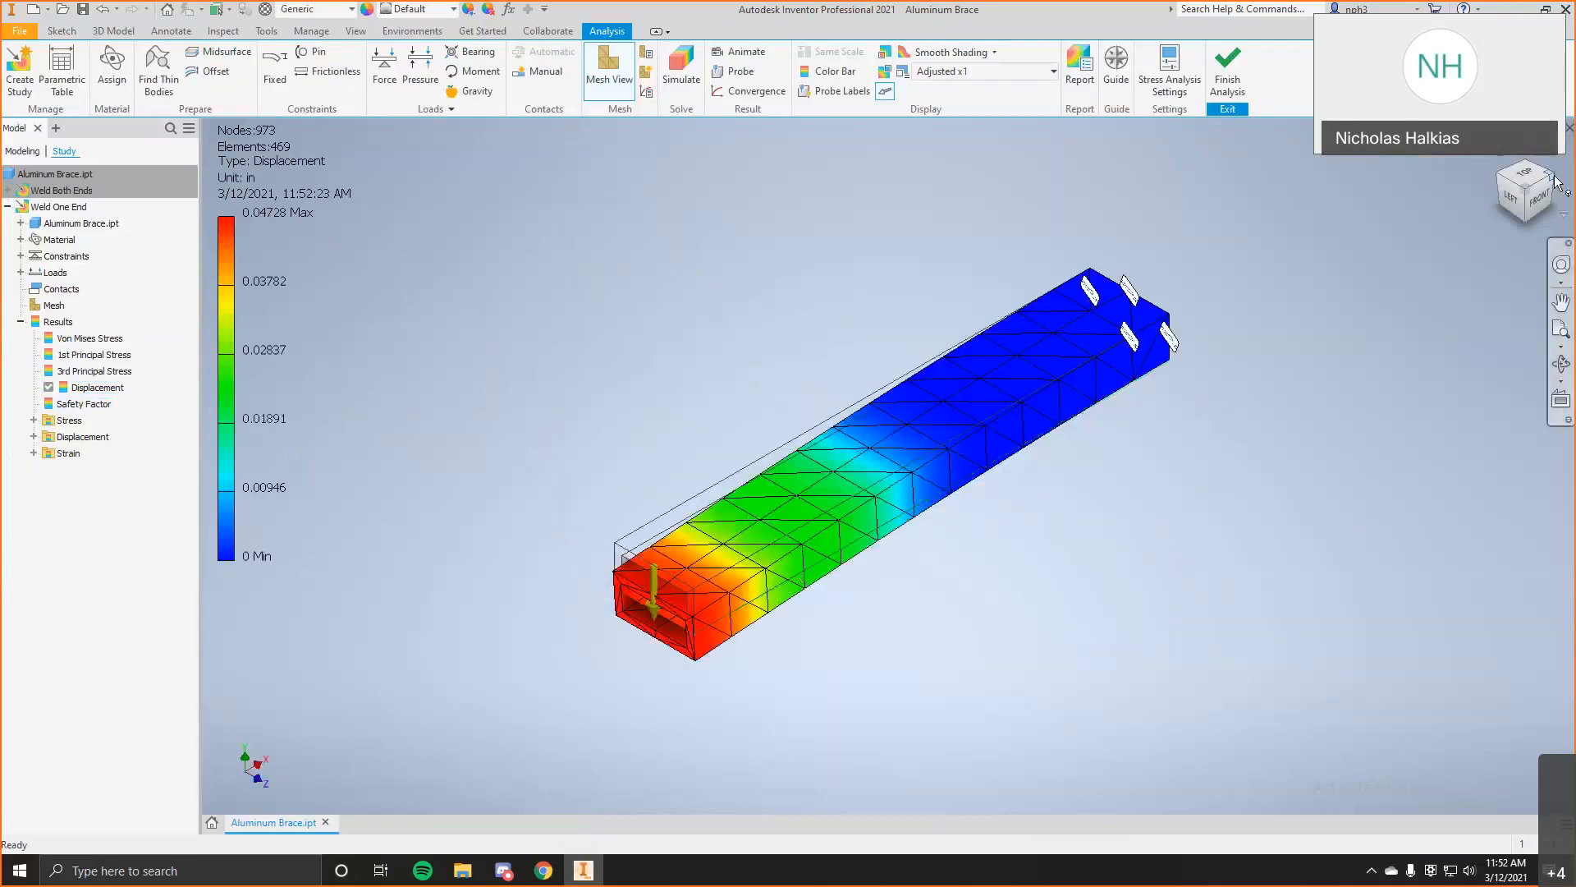
key(F6)
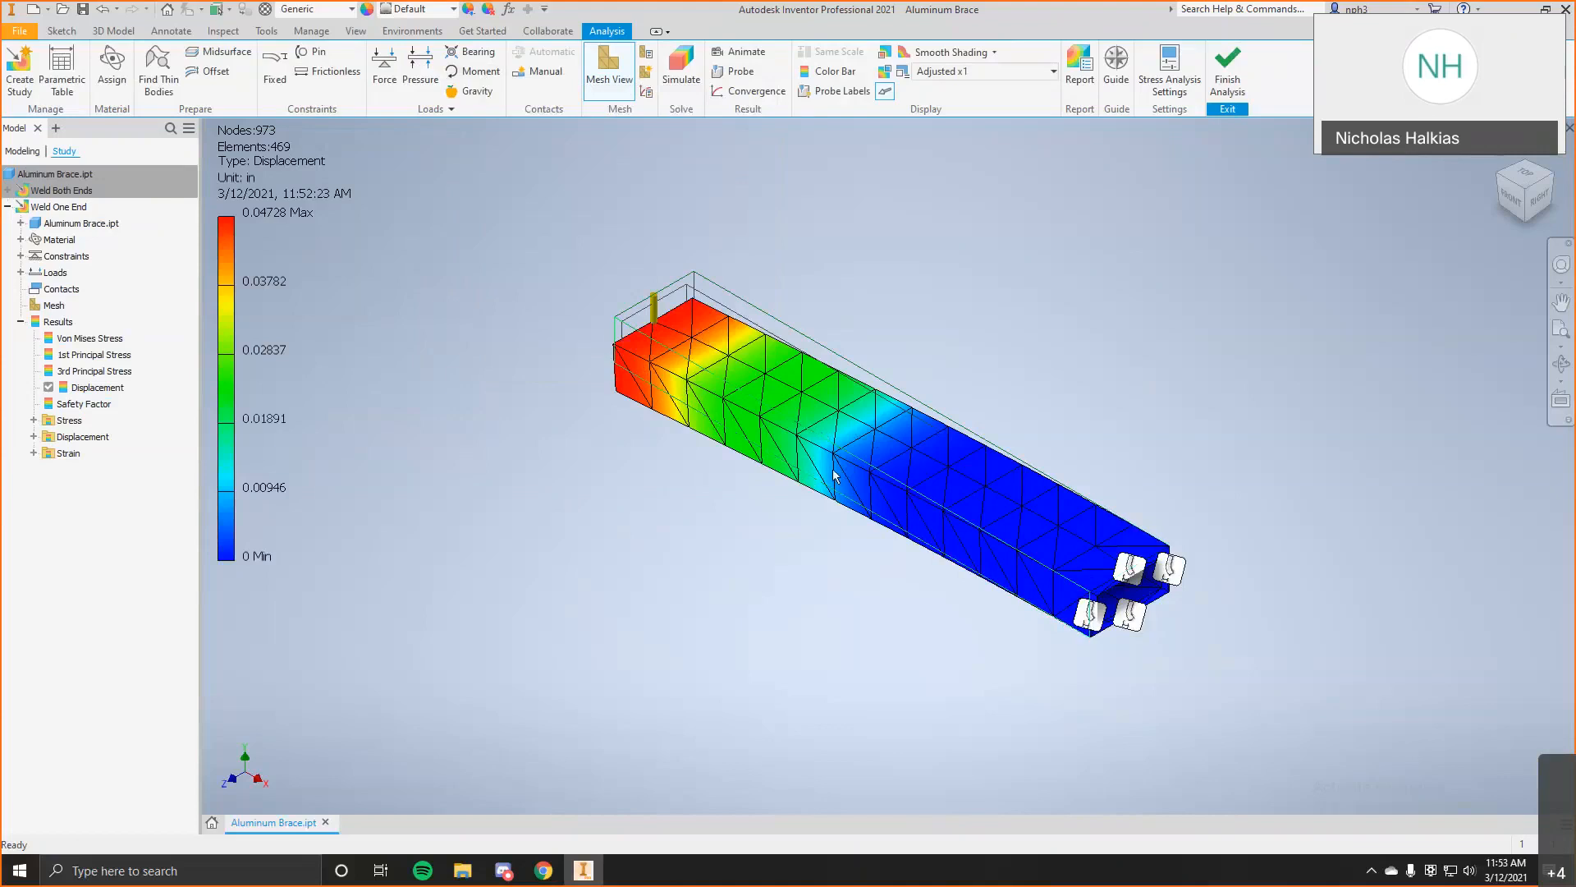
click(1512, 204)
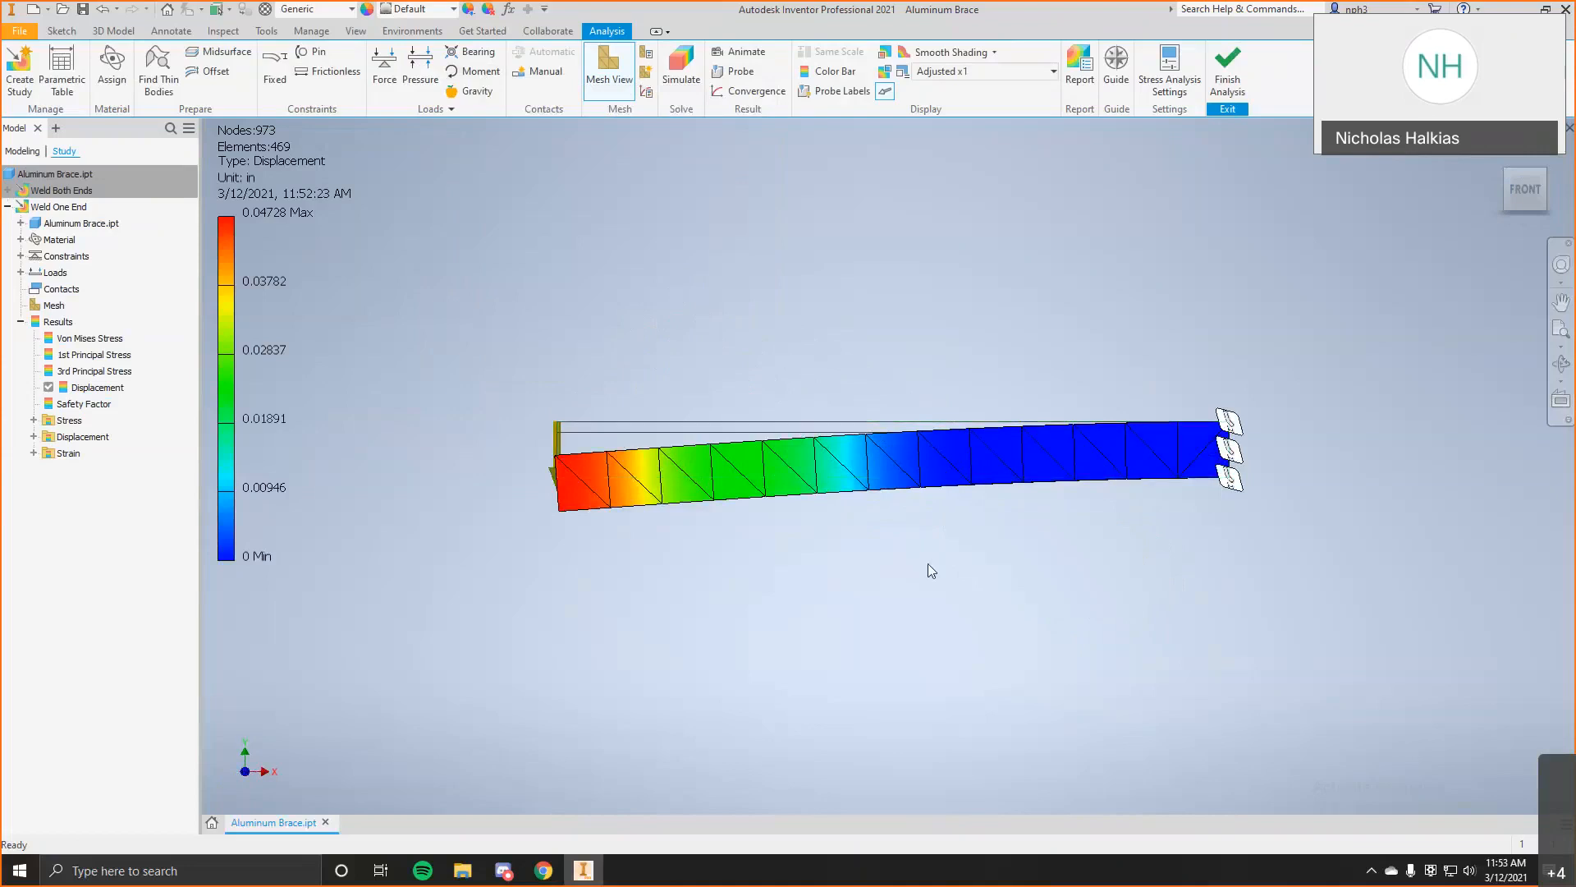
click(1544, 174)
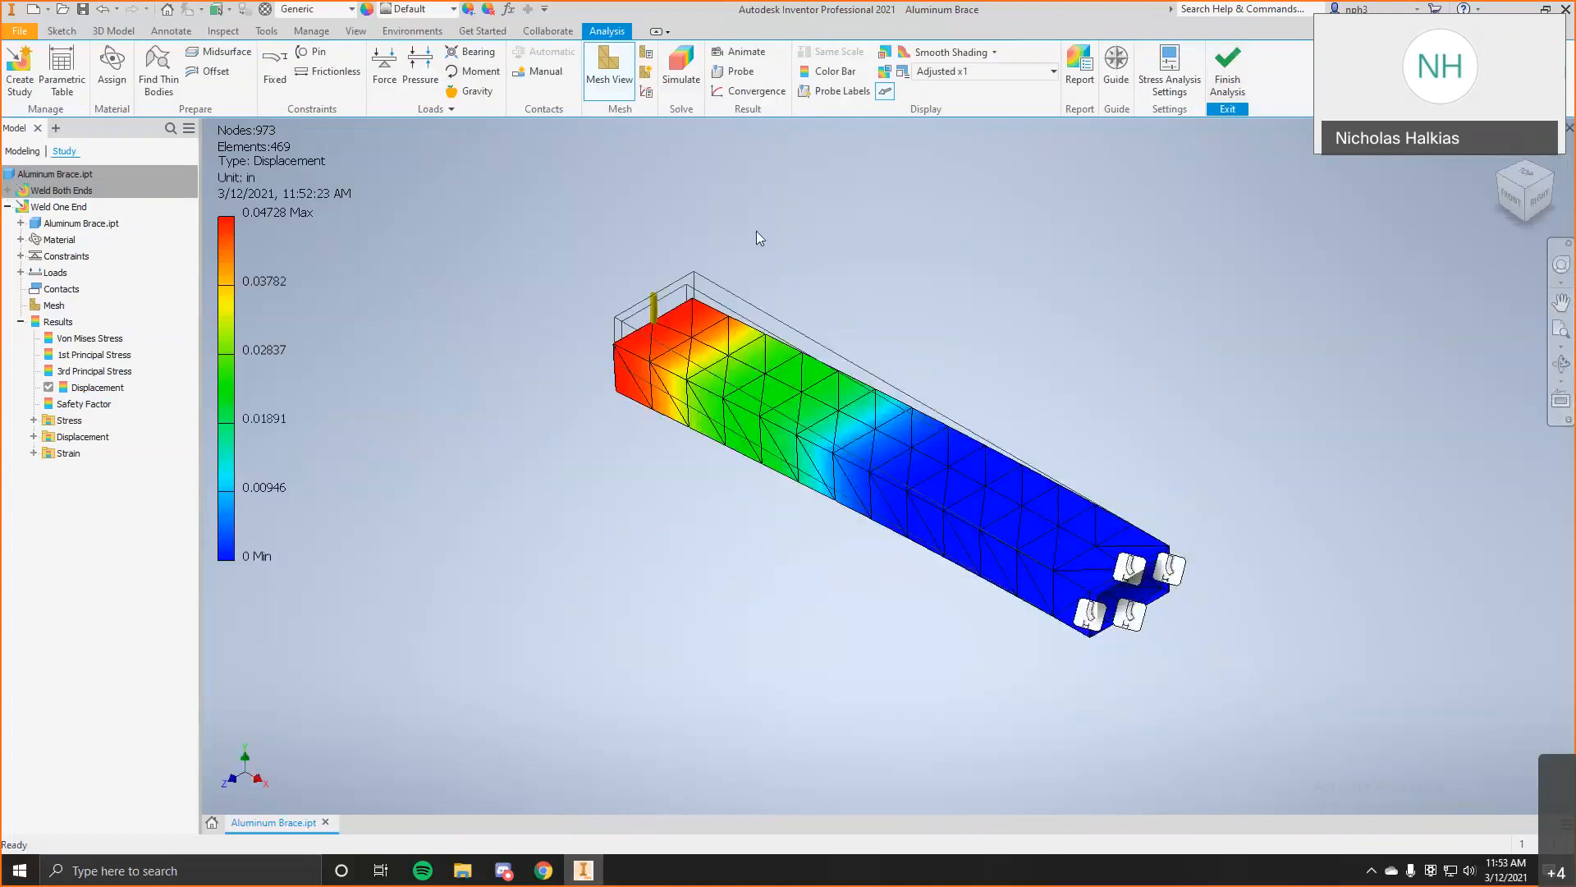
Animate the displacement result in 20 steps at normal speed and inspect the bending brace from a near-side angle.
click(744, 52)
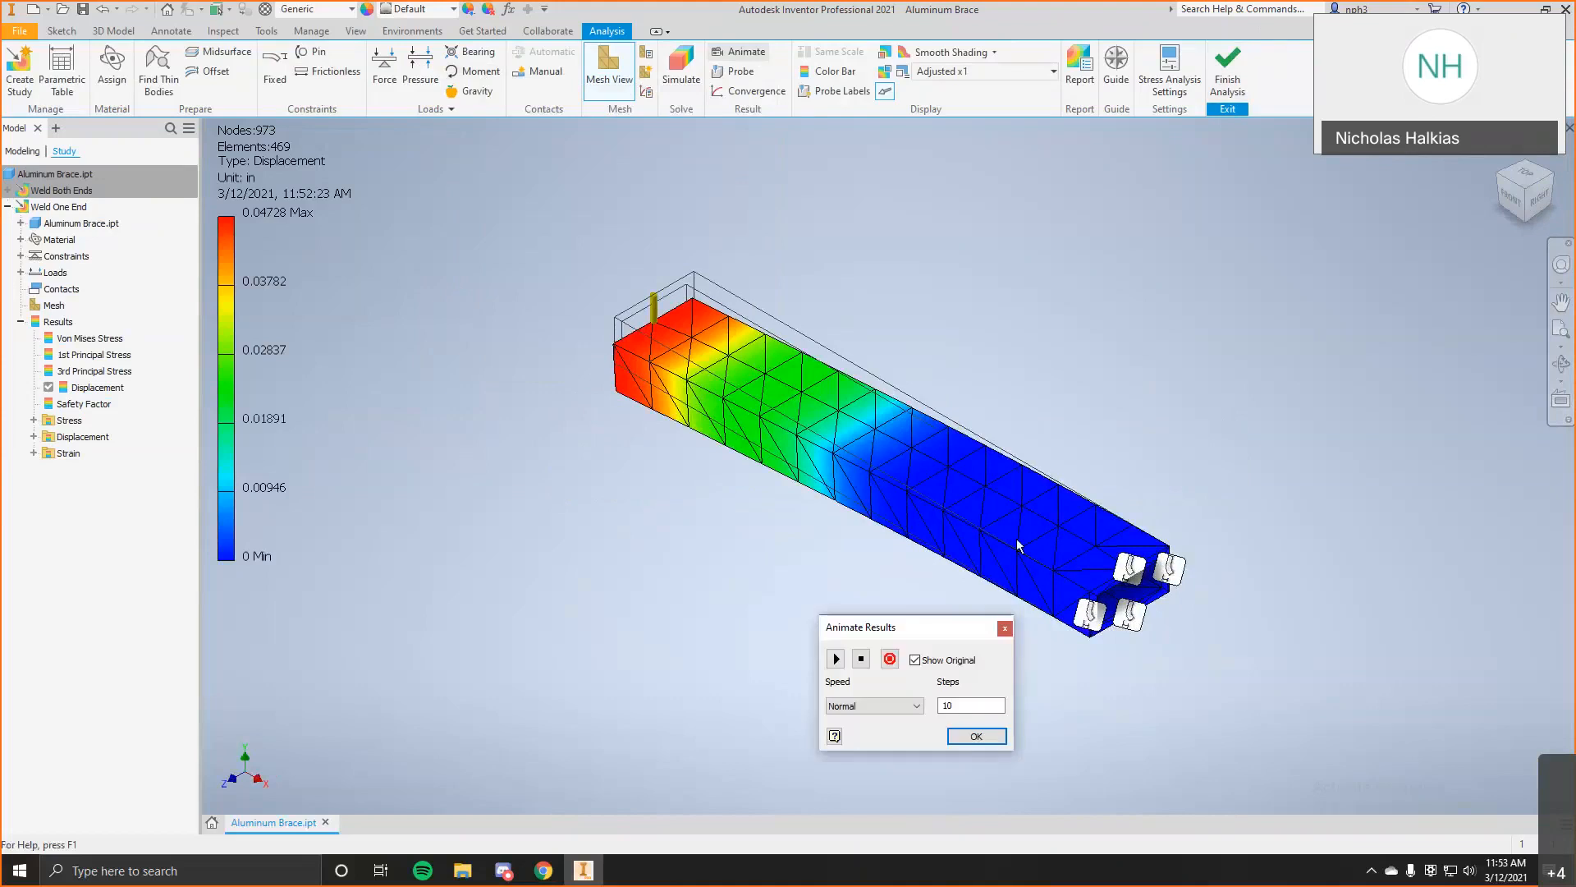
drag(962, 707, 865, 712)
text(20)
click(836, 659)
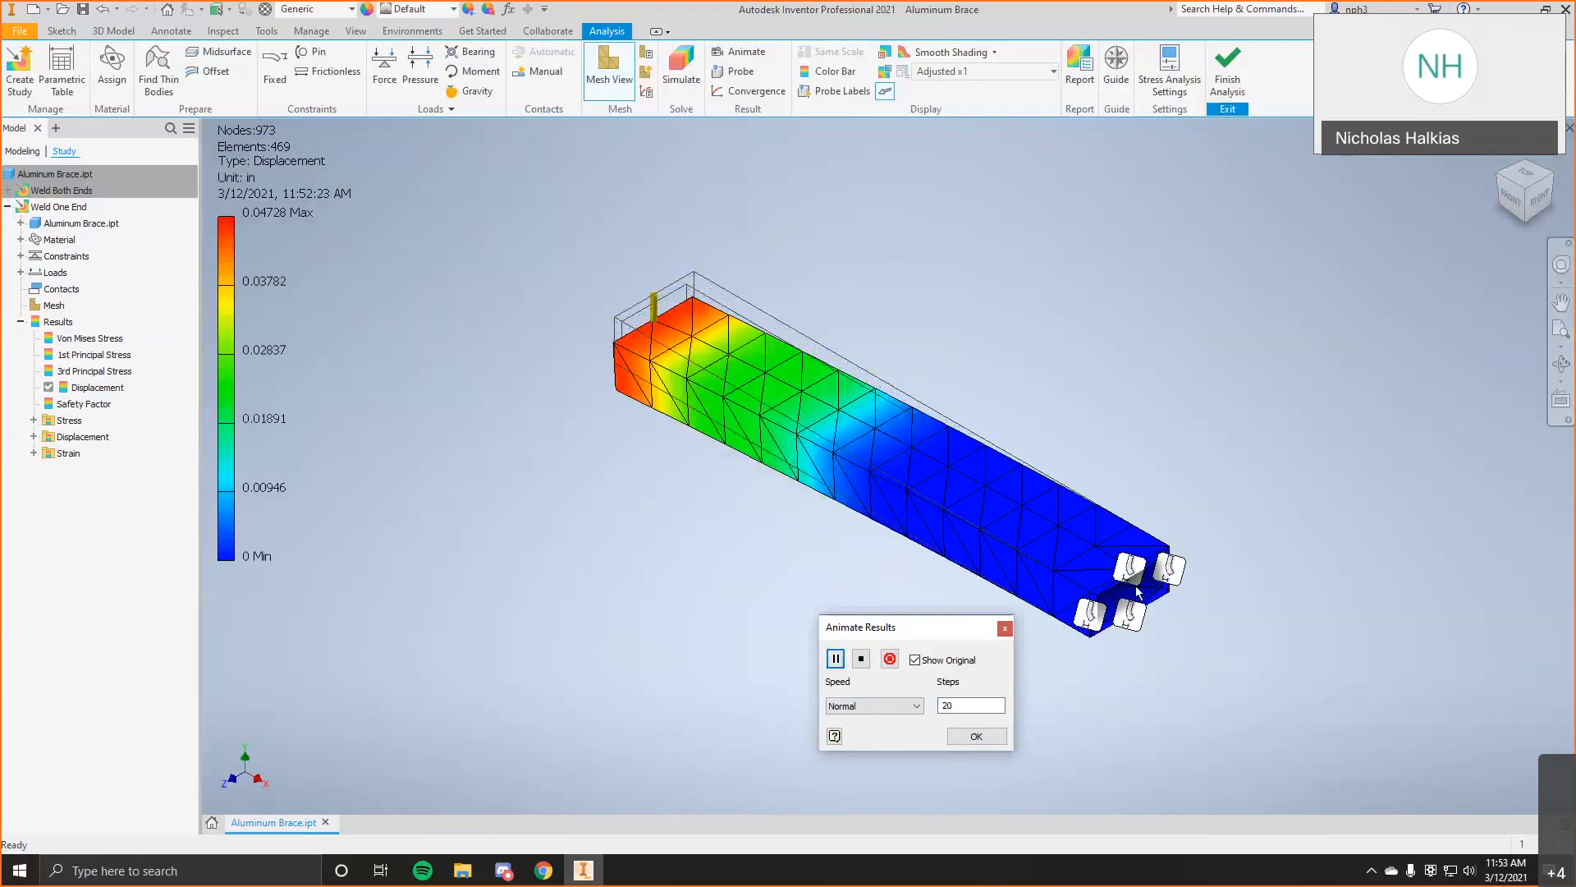
click(1560, 363)
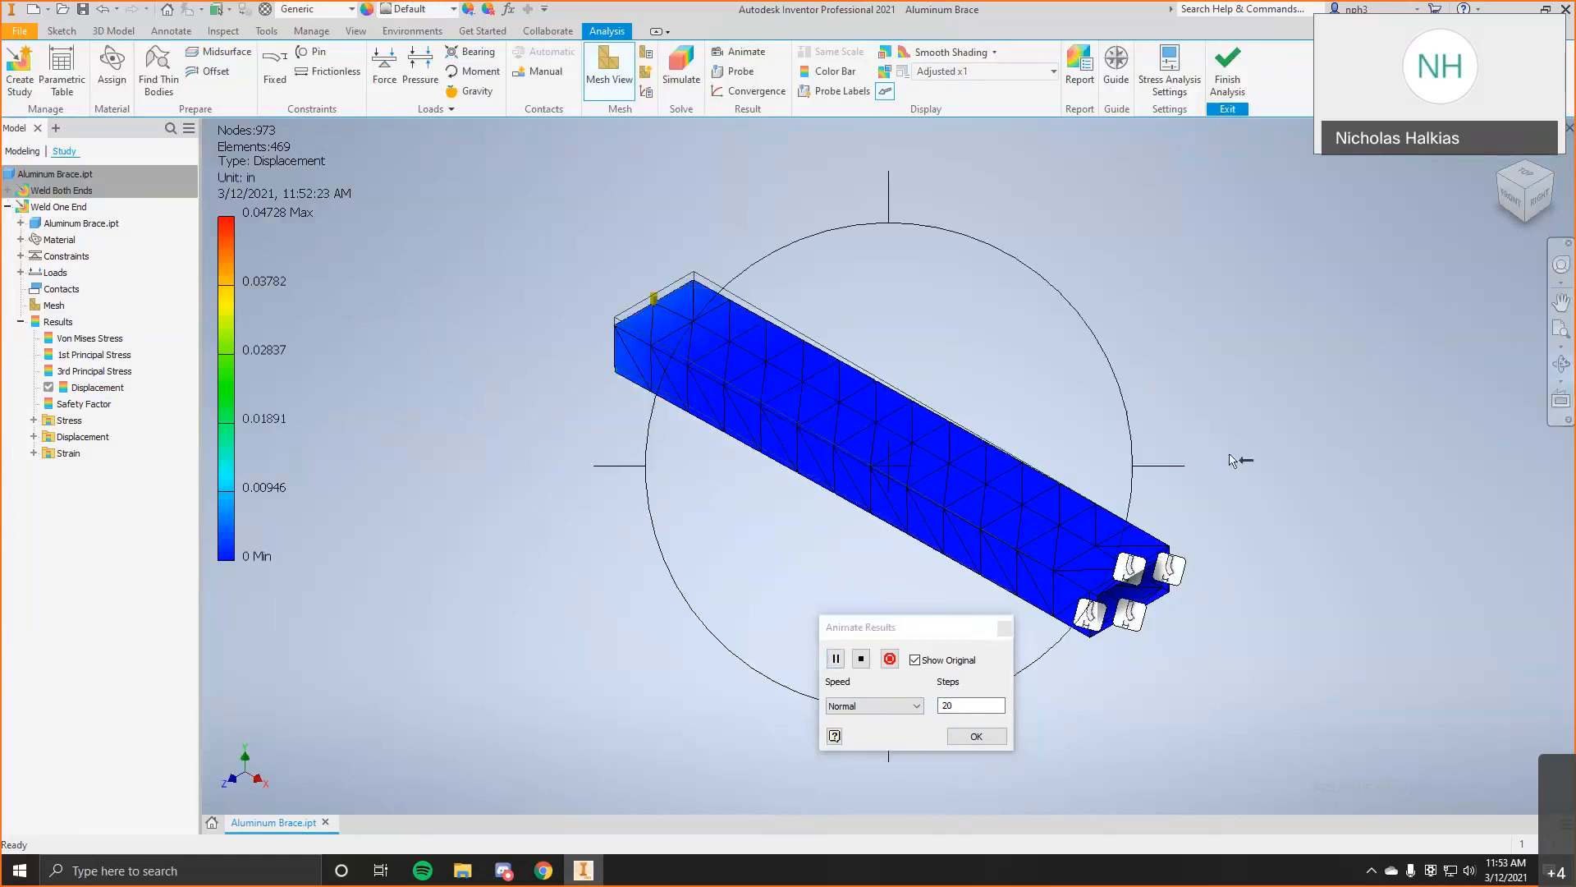
drag(916, 474, 940, 512)
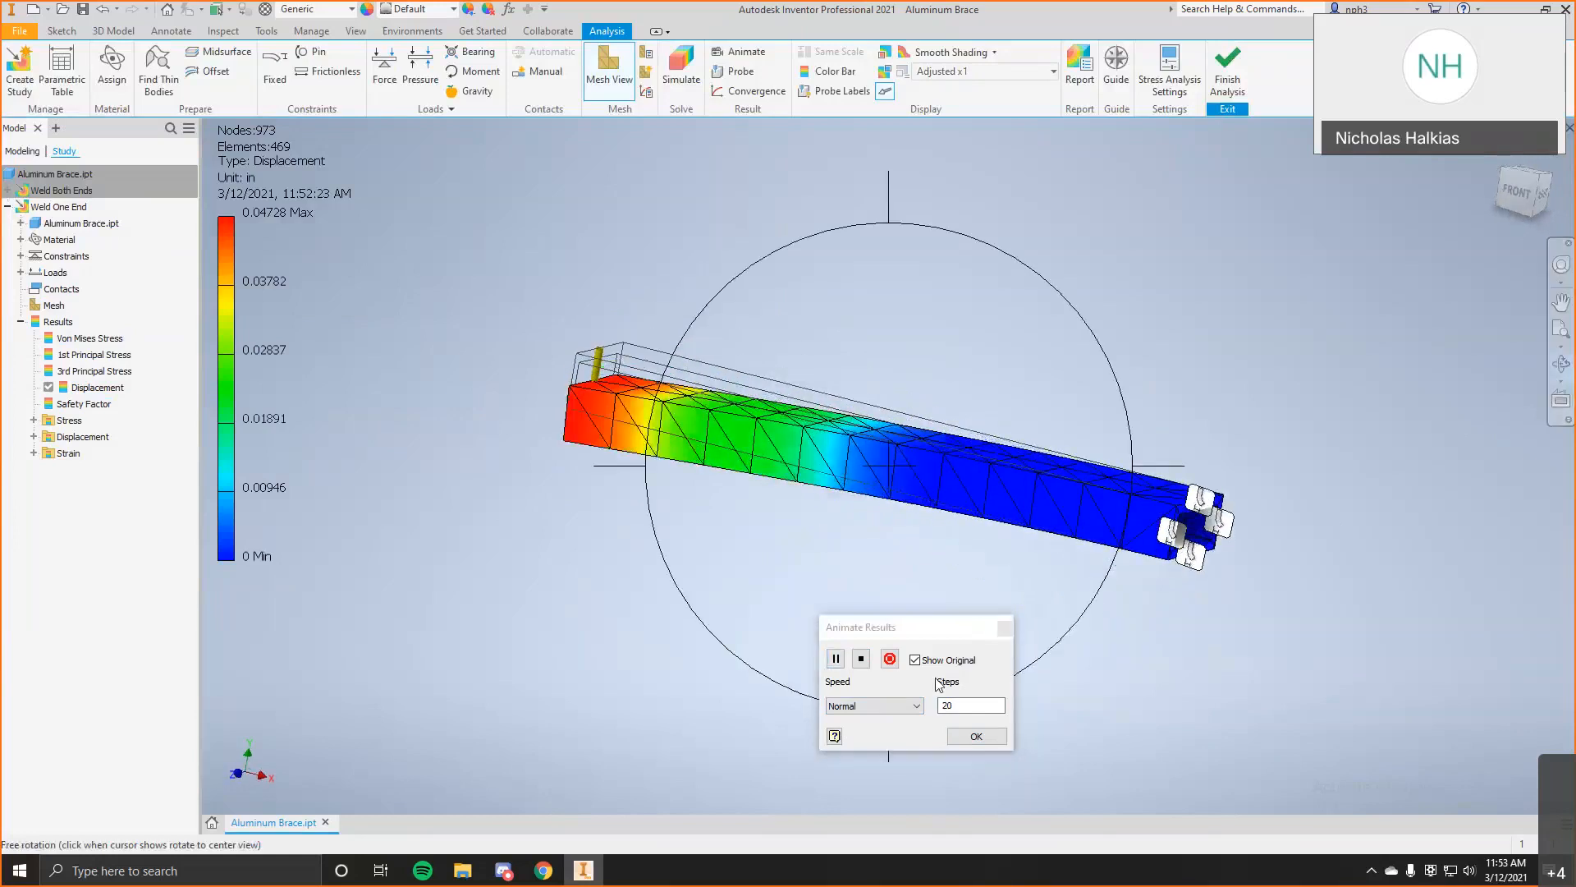